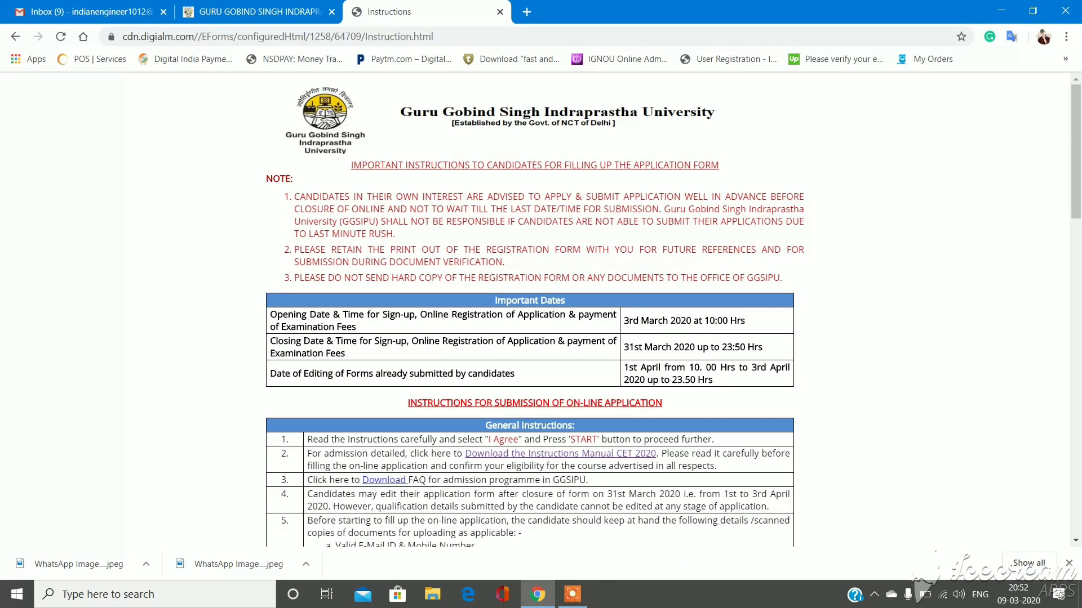
- Read through the instructions, tick the 'I hereby declare' box and start a new registration
scroll(674, 309, "down", 2)
scroll(541, 310, "down", 3)
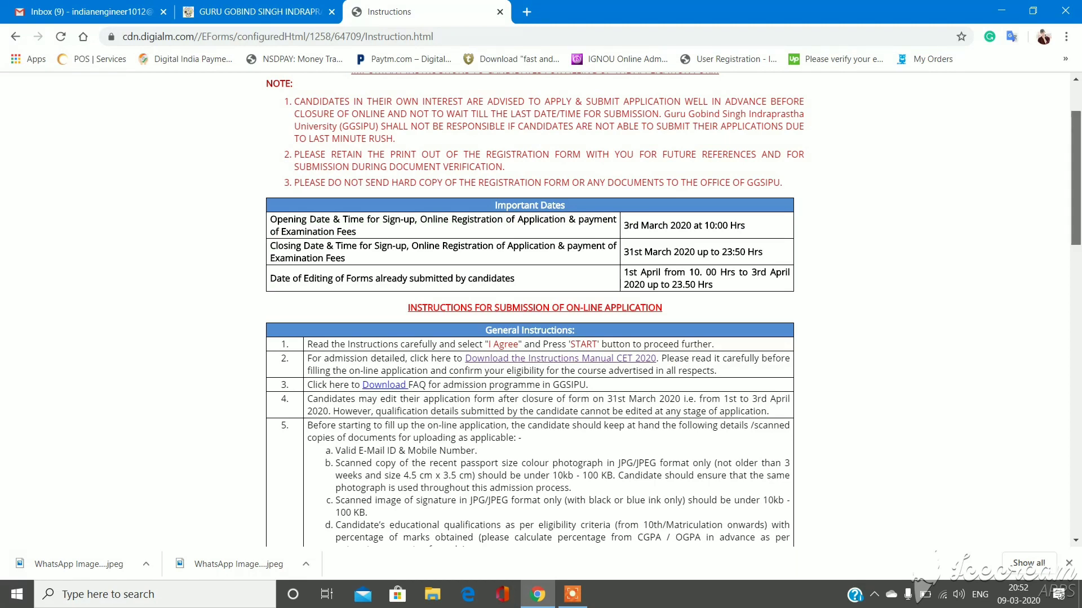
left_click_drag(1076, 177, 1076, 267)
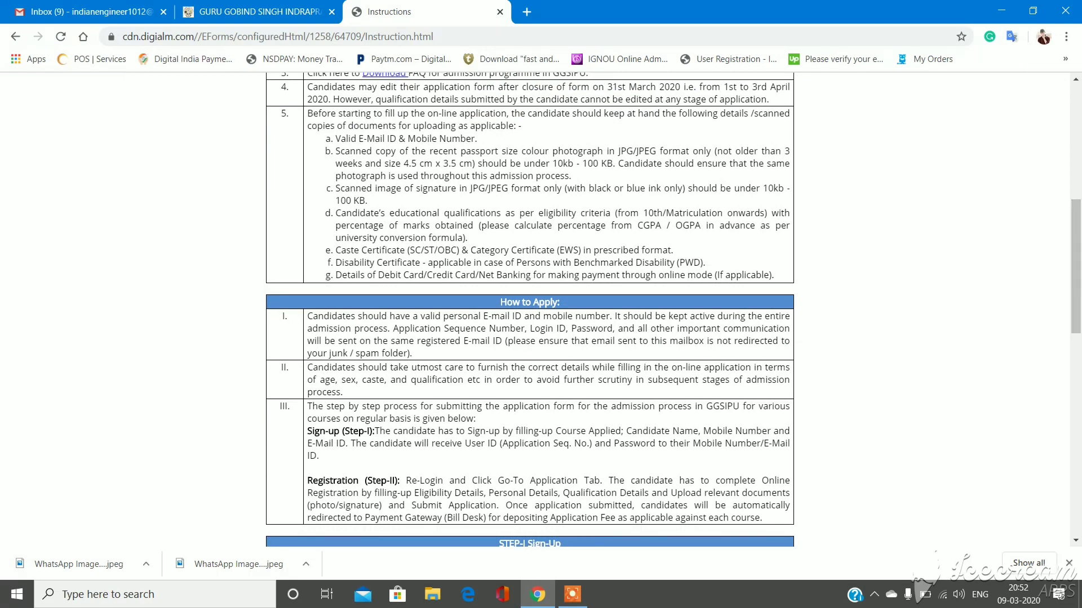
left_click_drag(1076, 267, 1076, 468)
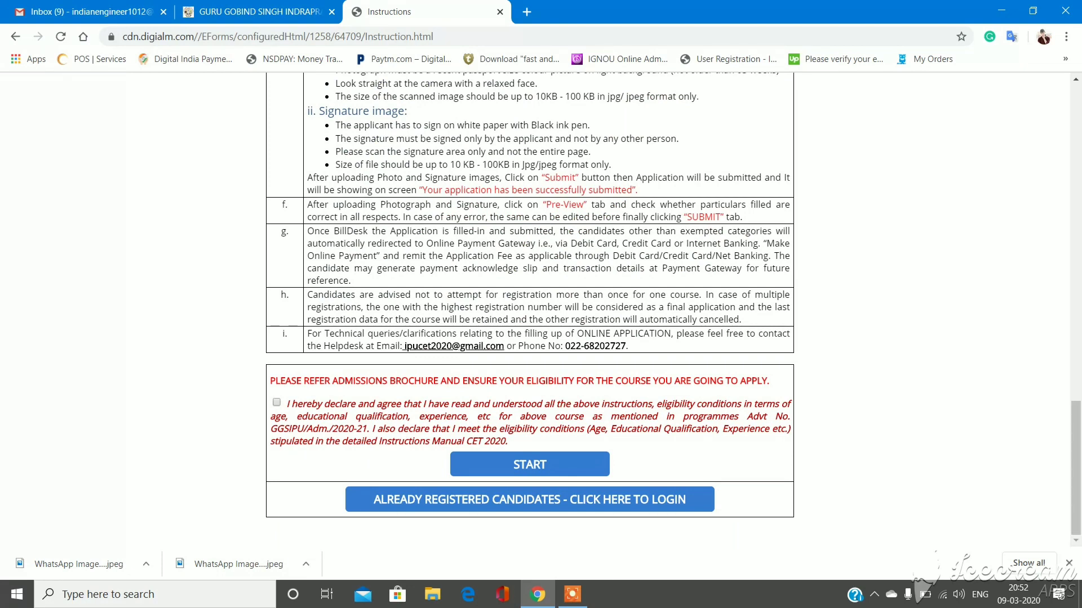
left_click(276, 403)
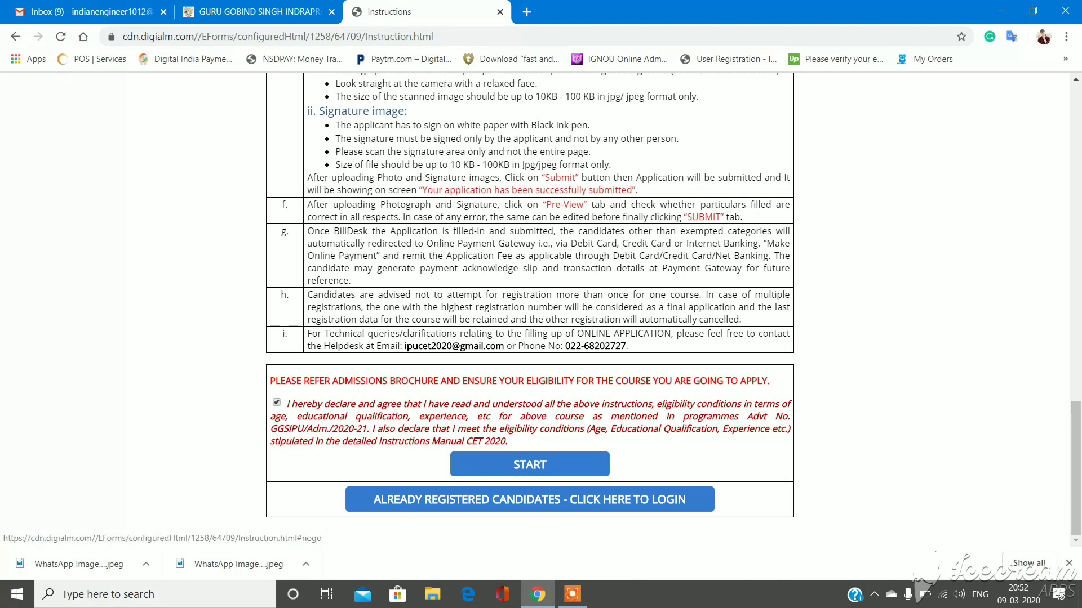
left_click(530, 464)
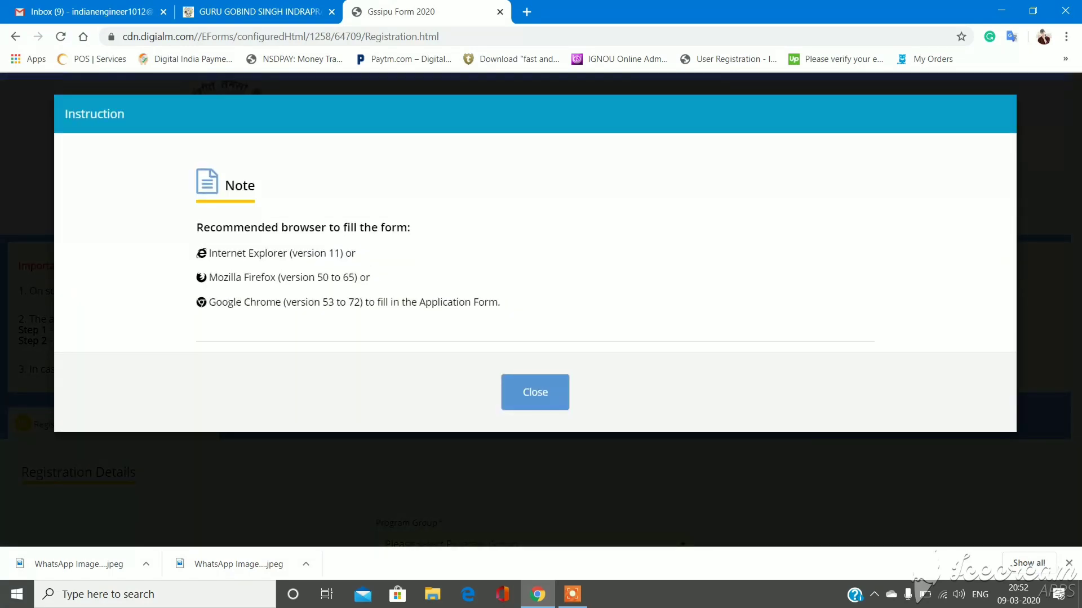
- Dismiss the browser note and choose CET UG with Lateral Entry to B.Tech. for Diploma holders (CET Code 128)
key("Return")
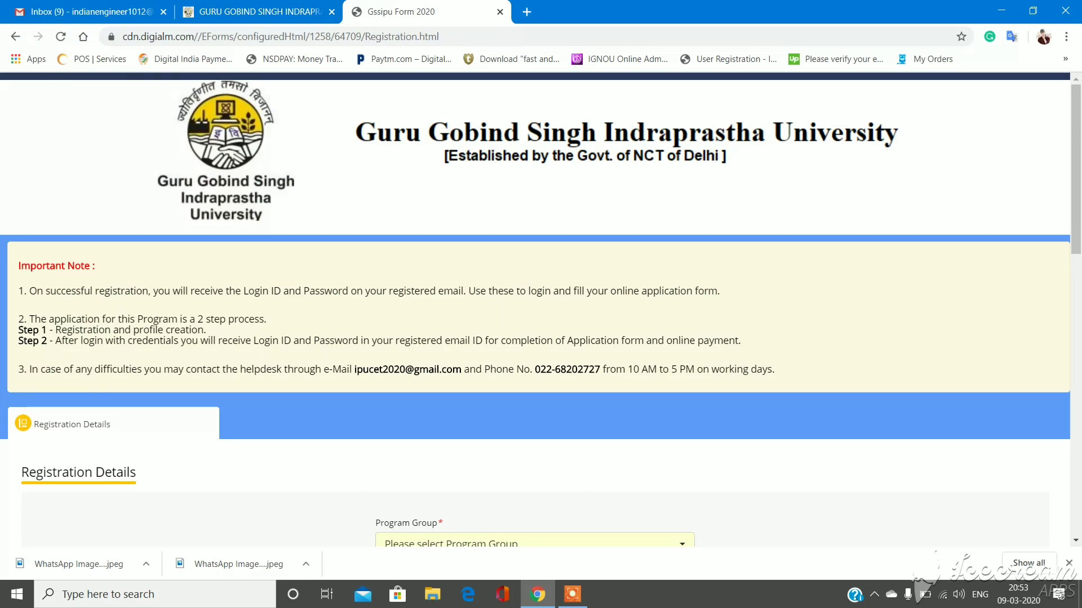
scroll(541, 310, "down", 7)
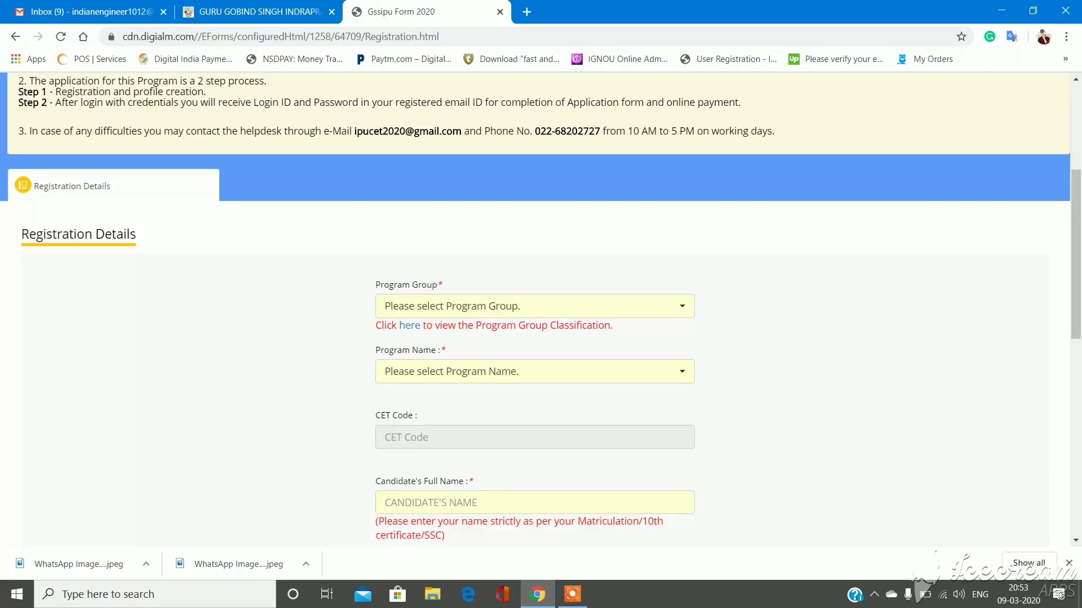
left_click(535, 154)
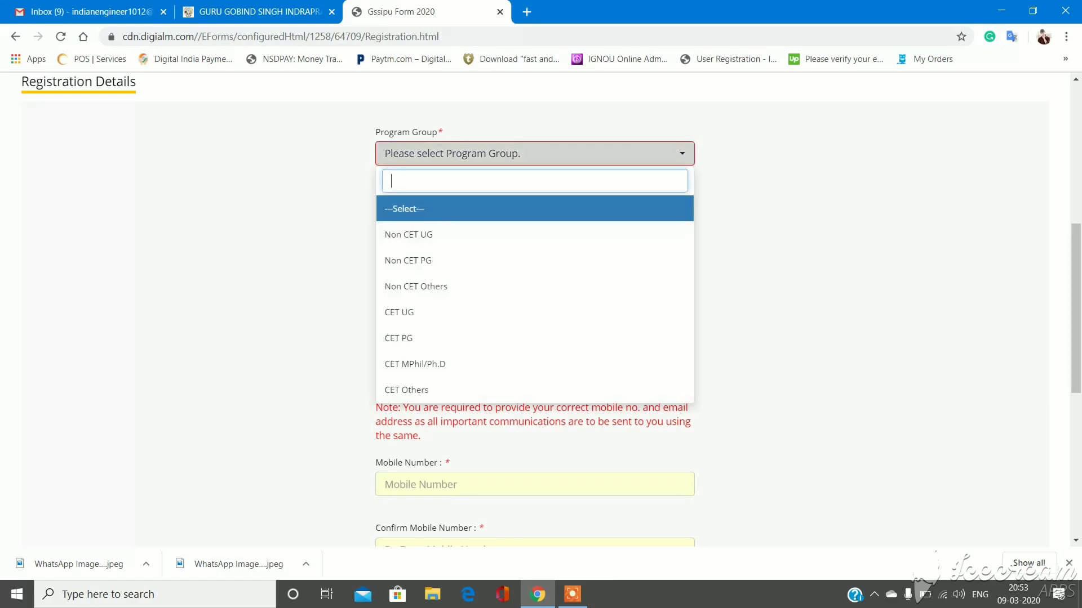
left_click(467, 313)
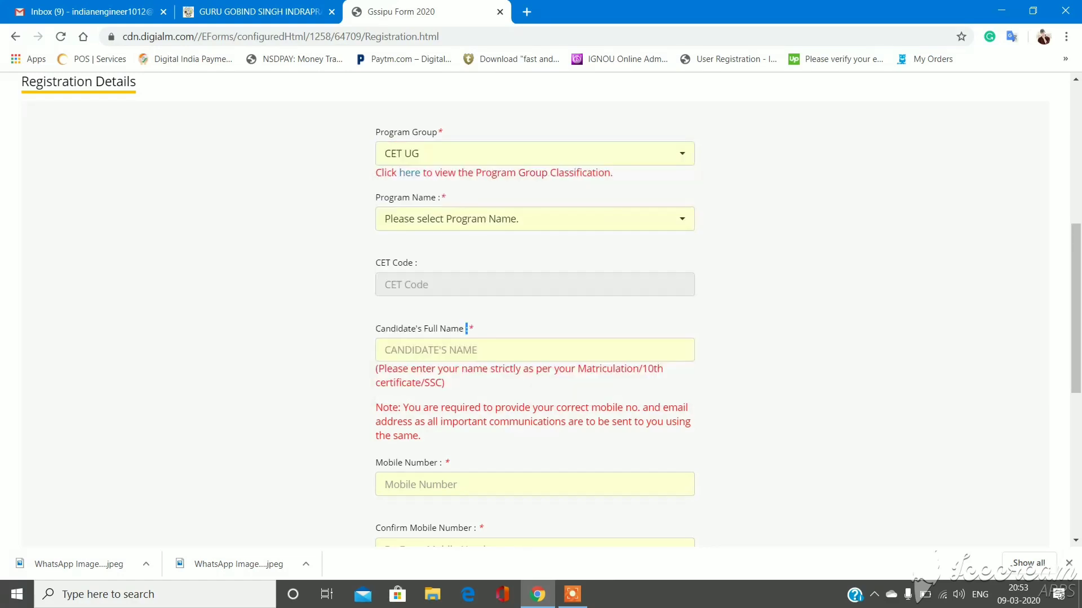
left_click(535, 219)
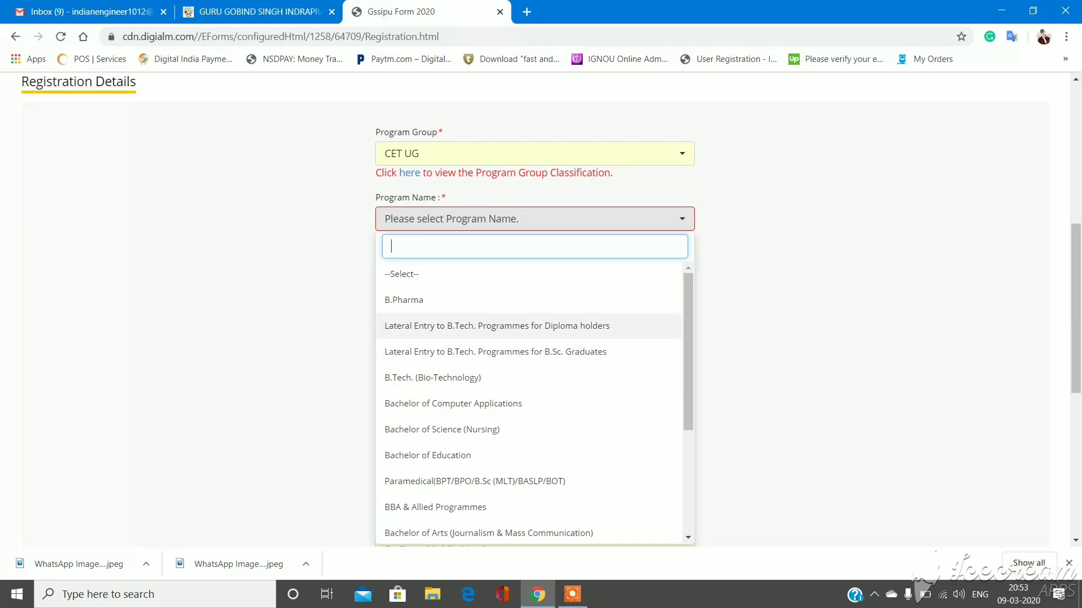
left_click(497, 326)
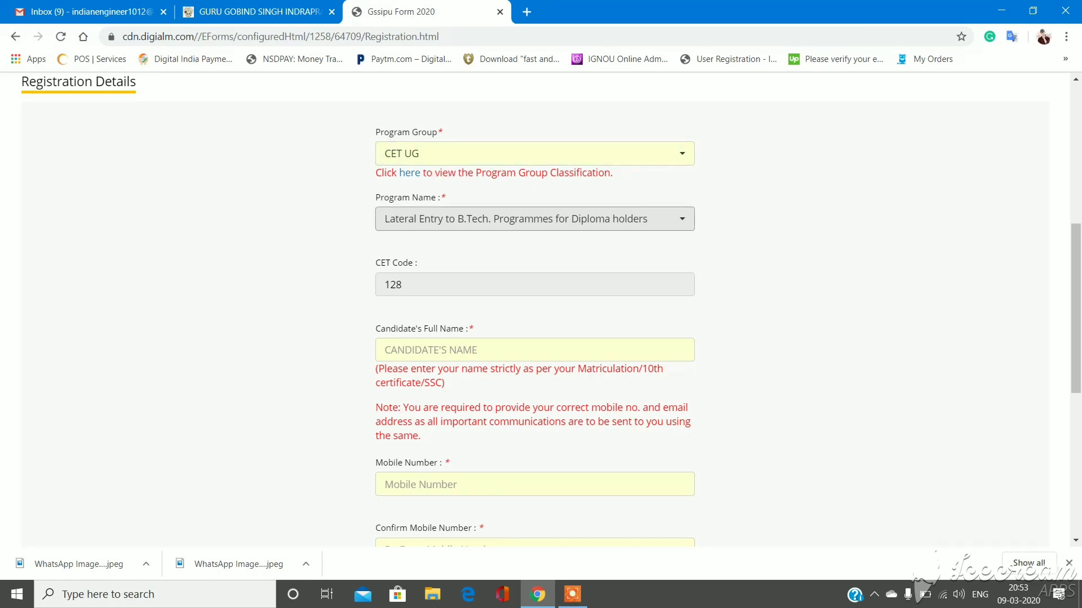
left_click(534, 349)
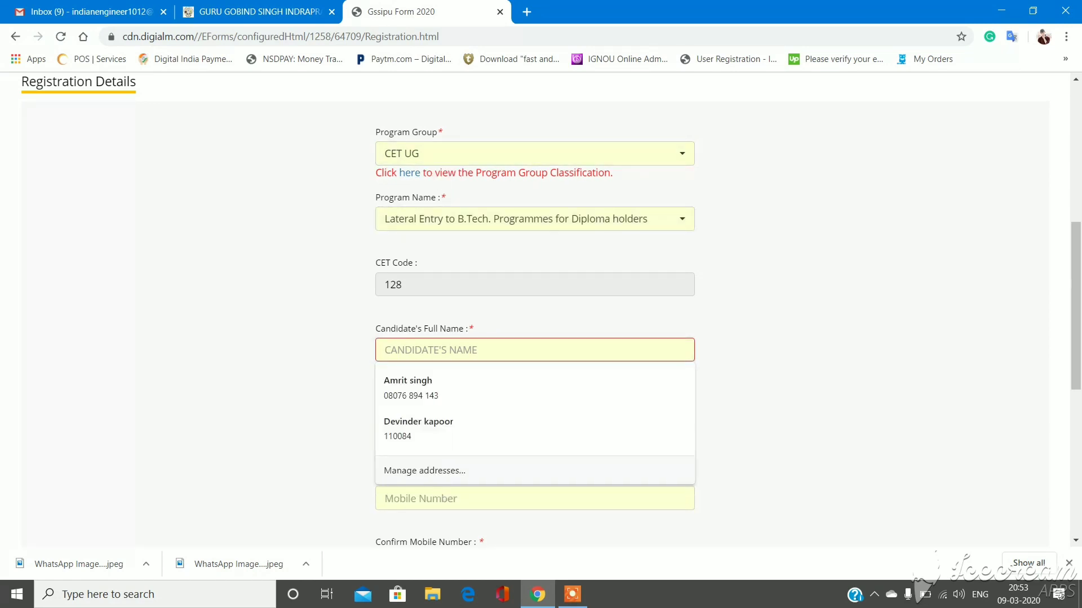
- Autofill the candidate's name and mobile number, and enter the mobile confirmation
type("A")
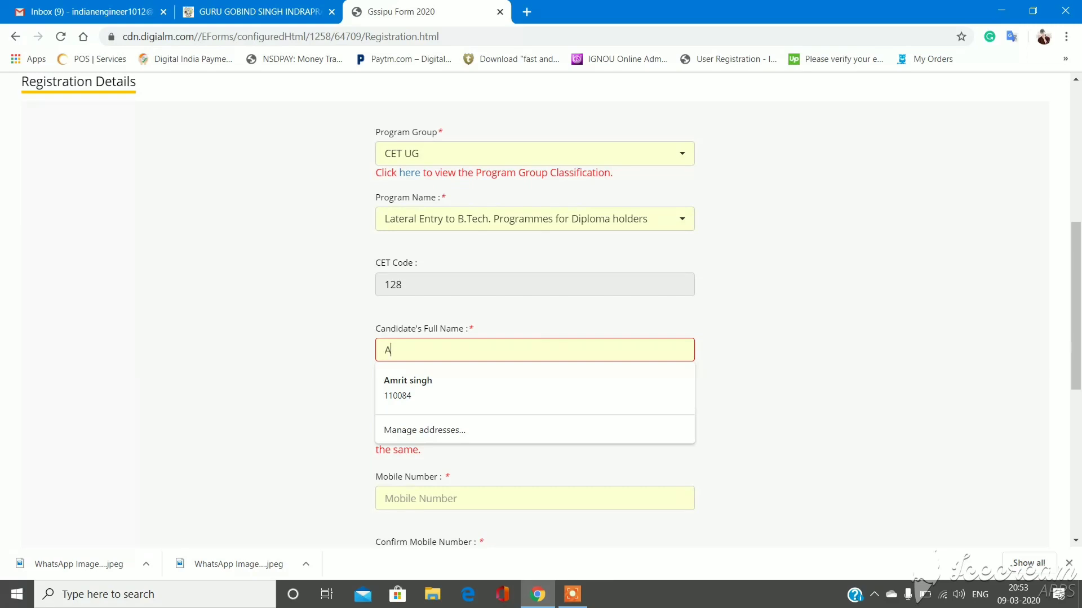
key("Down")
key("Return")
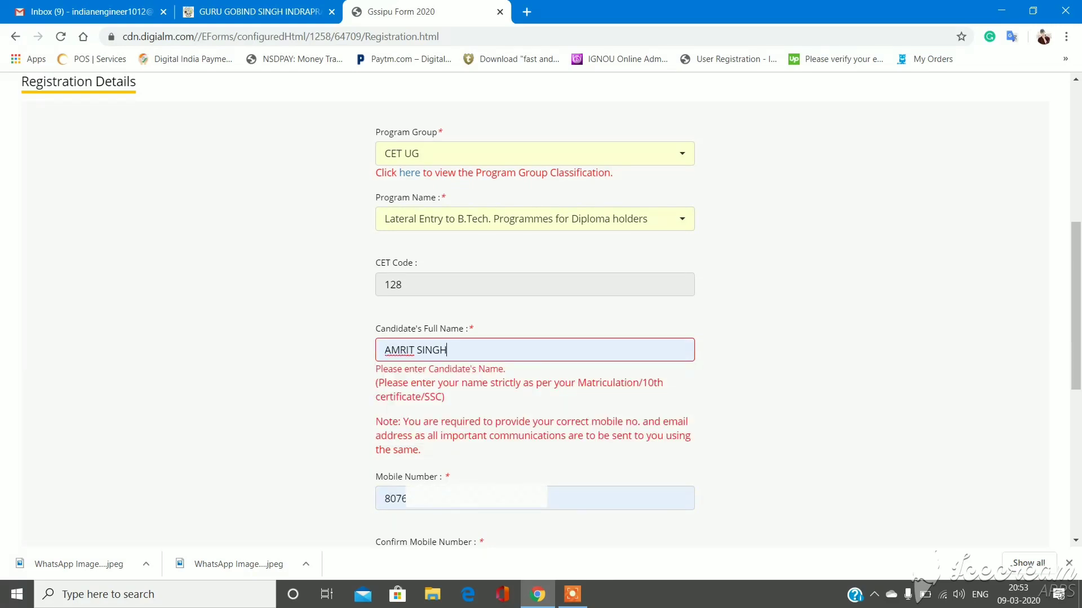
scroll(535, 310, "down", 5)
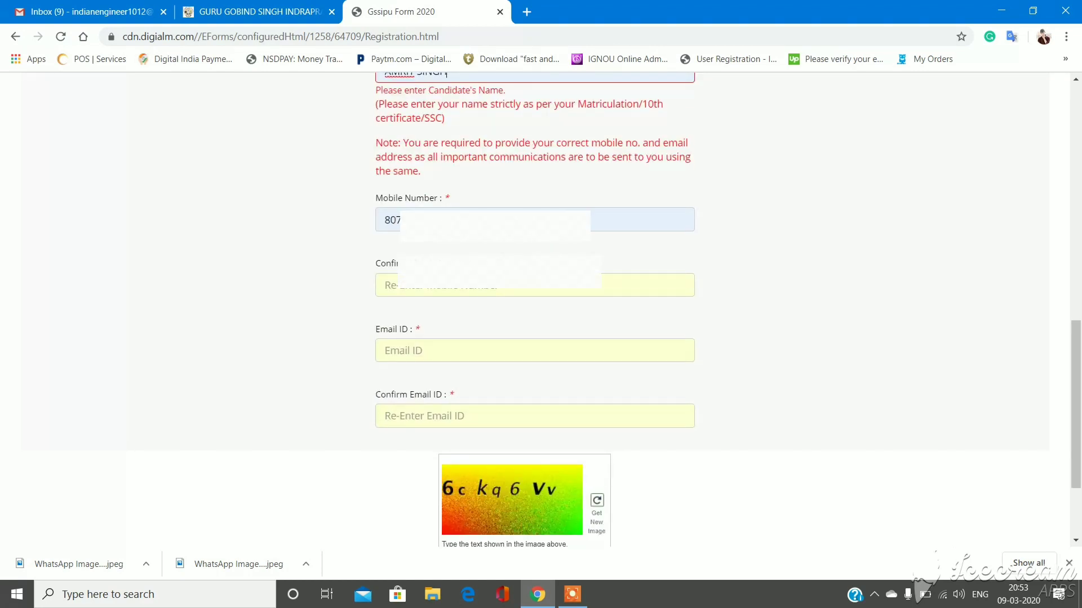
left_click(534, 285)
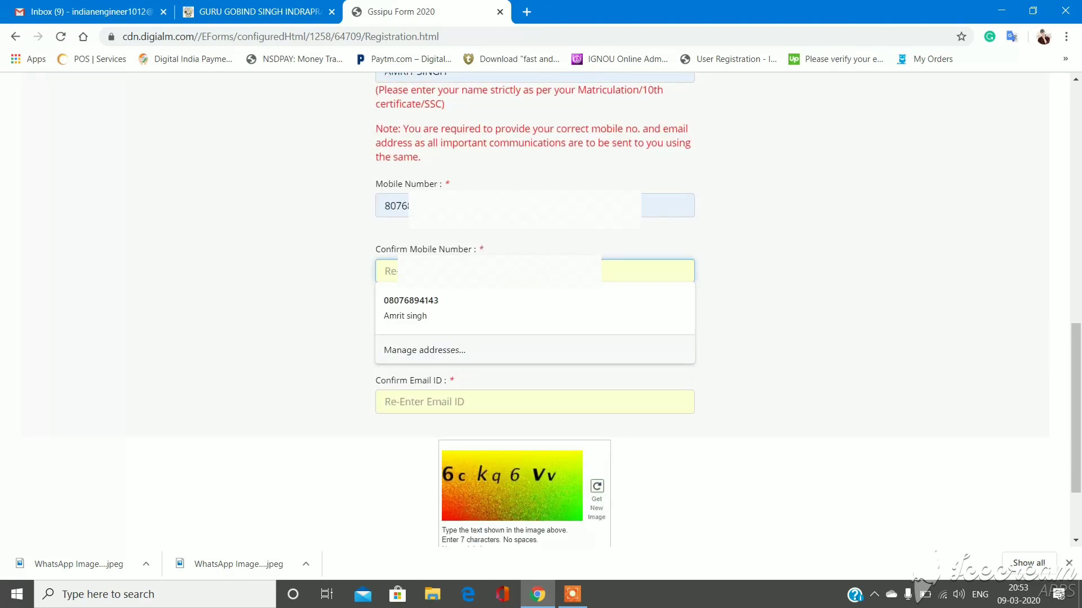
type("807")
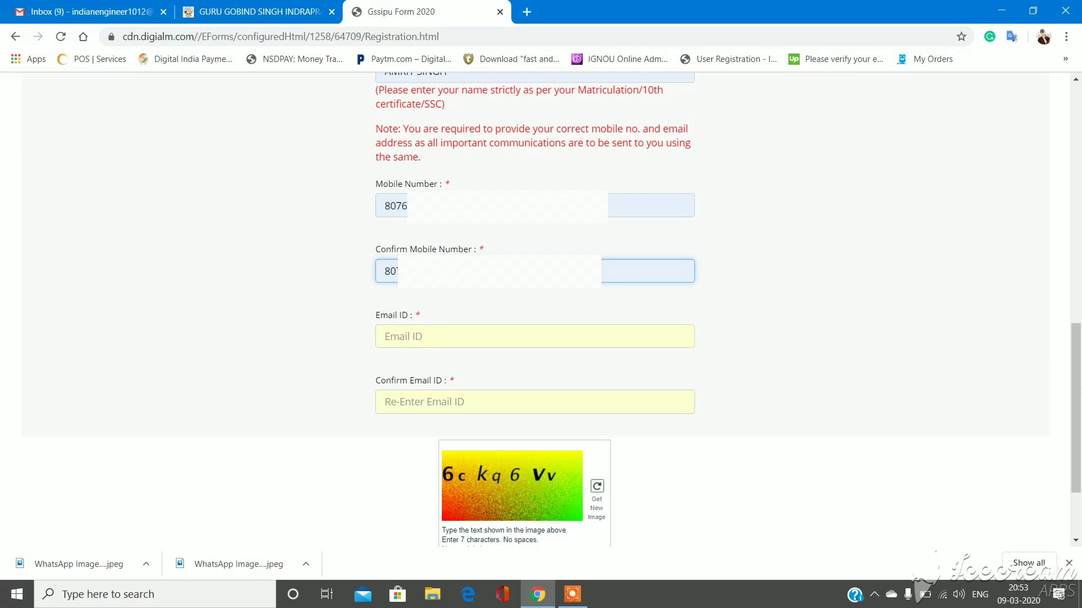
- Enter the candidate's e-mail address and its confirmation, fixing typos
left_click(394, 336)
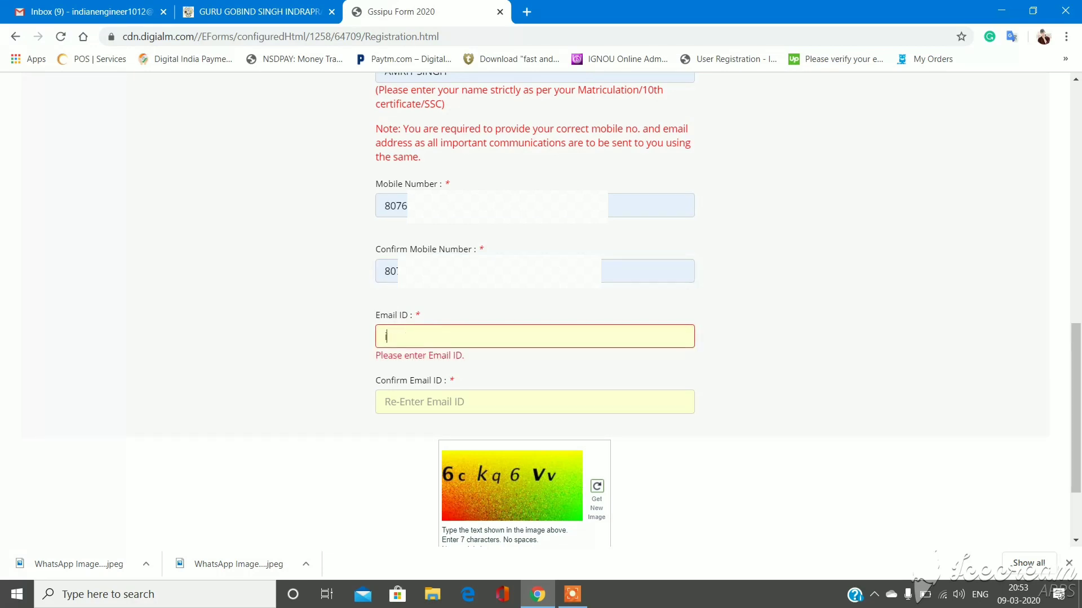
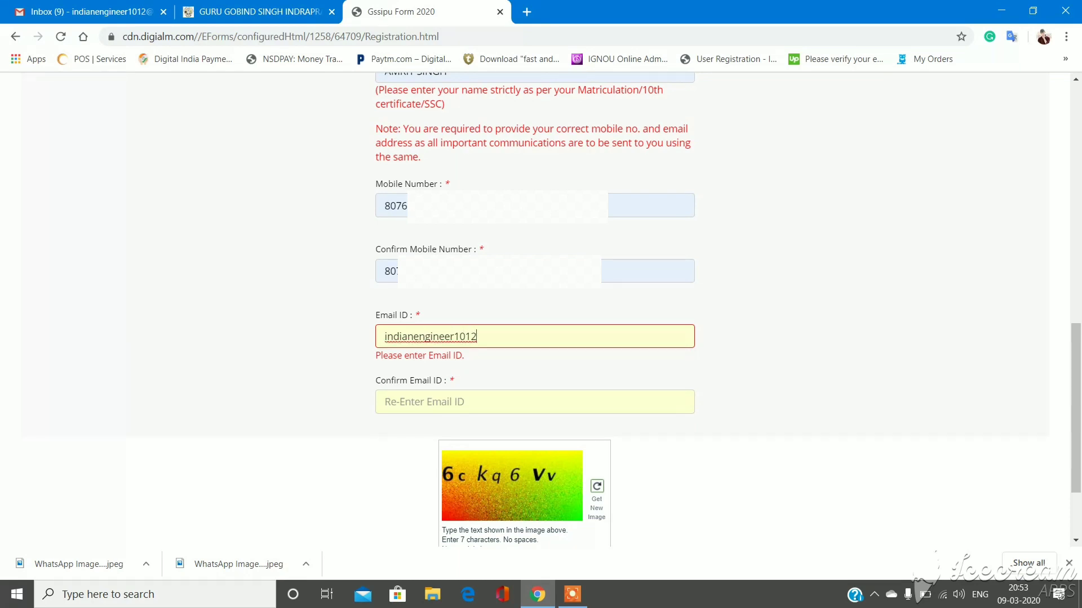
left_click(394, 402)
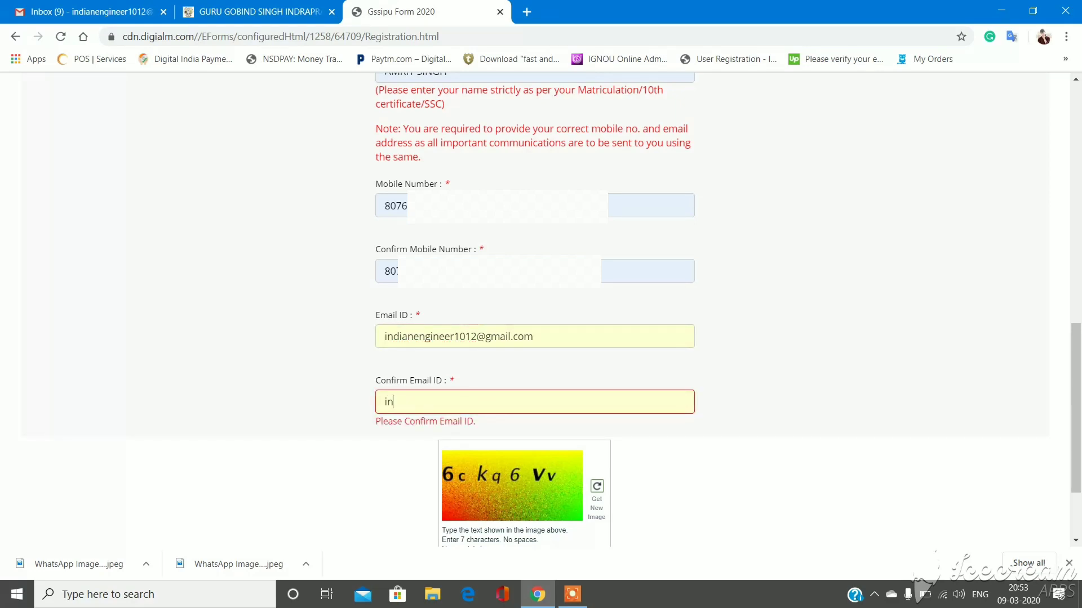
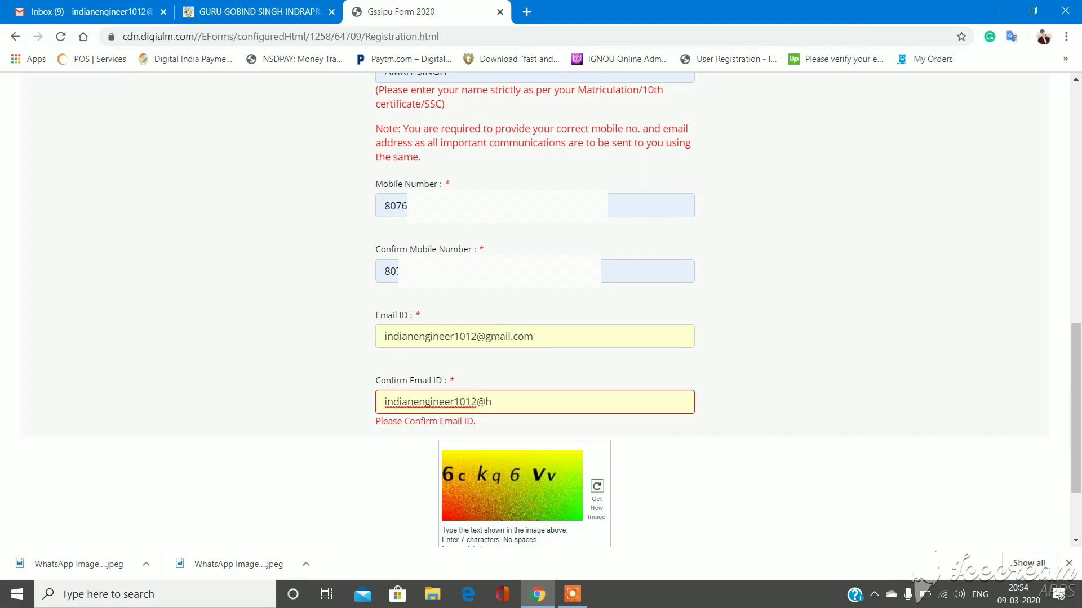
scroll(541, 310, "up", 3)
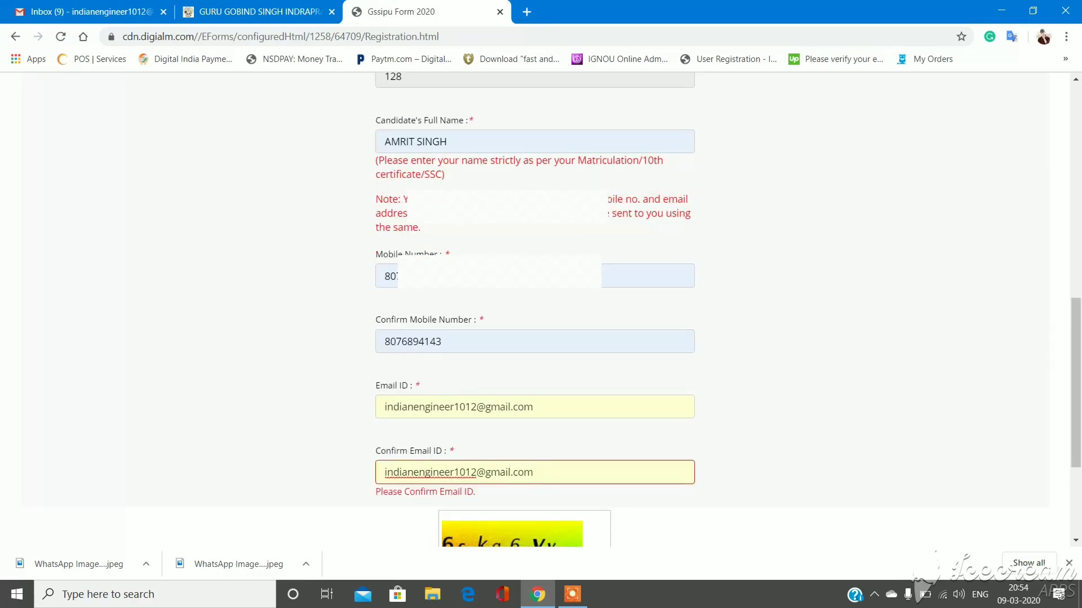
scroll(541, 309, "down", 3)
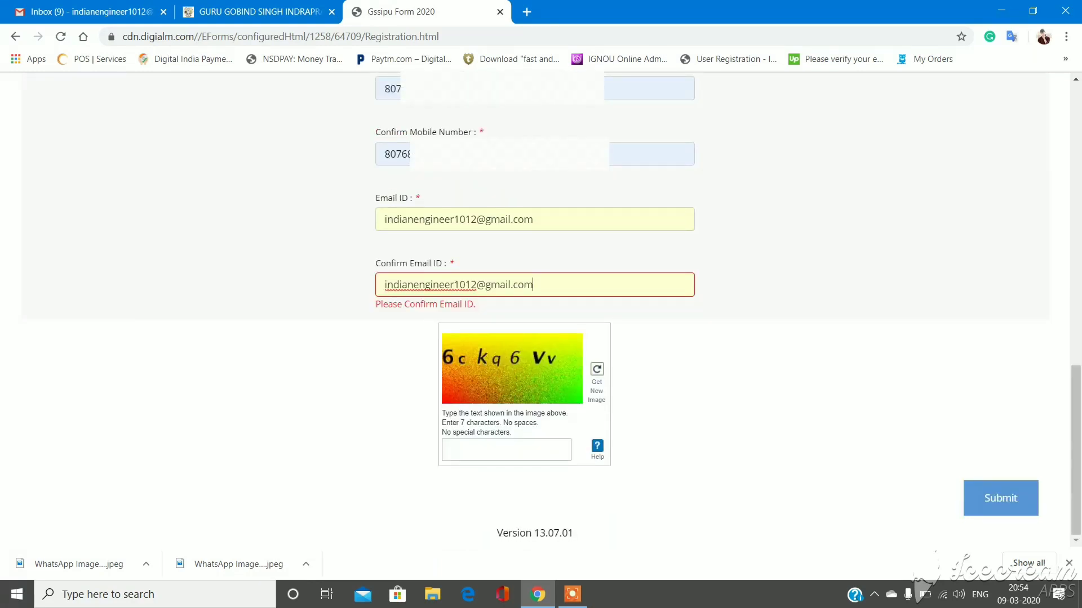
- Enter the captcha text, submit the registration and confirm the dialog
left_click(506, 450)
type("6")
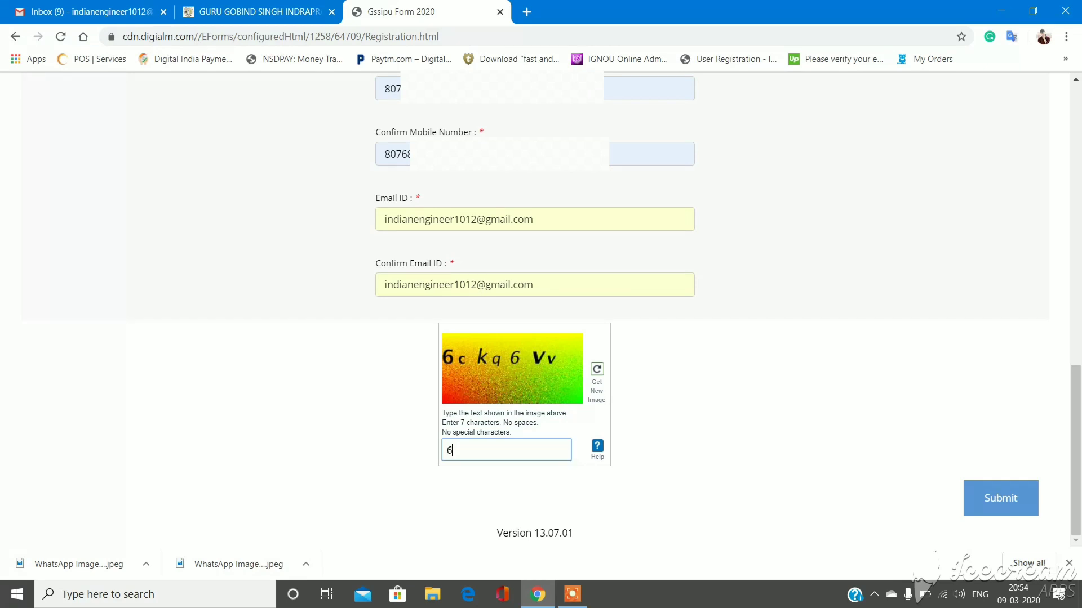
type("ckq6Vv")
left_click(1001, 498)
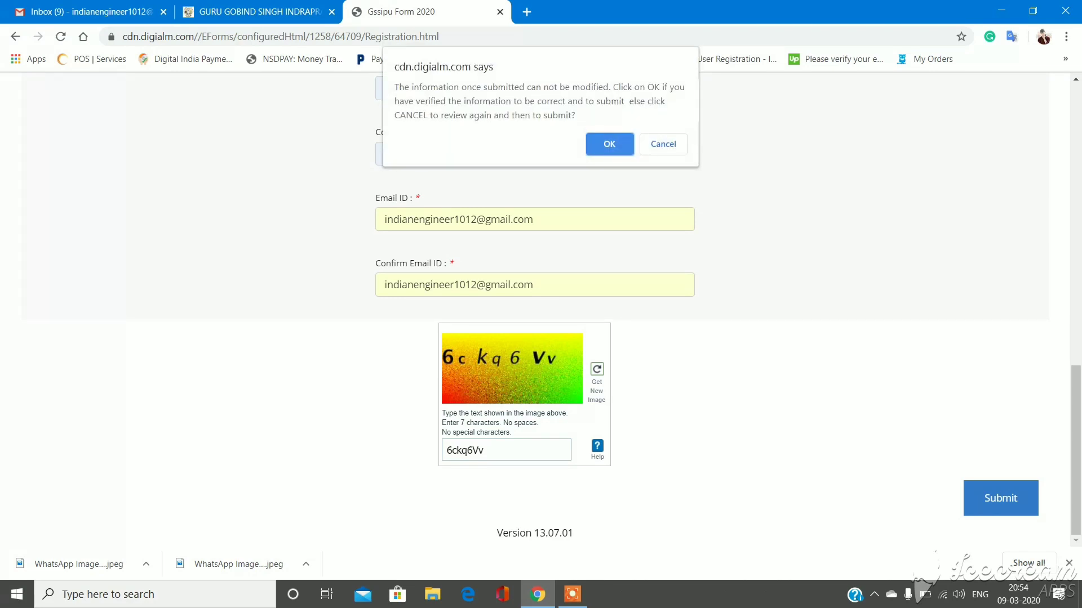
key("Return")
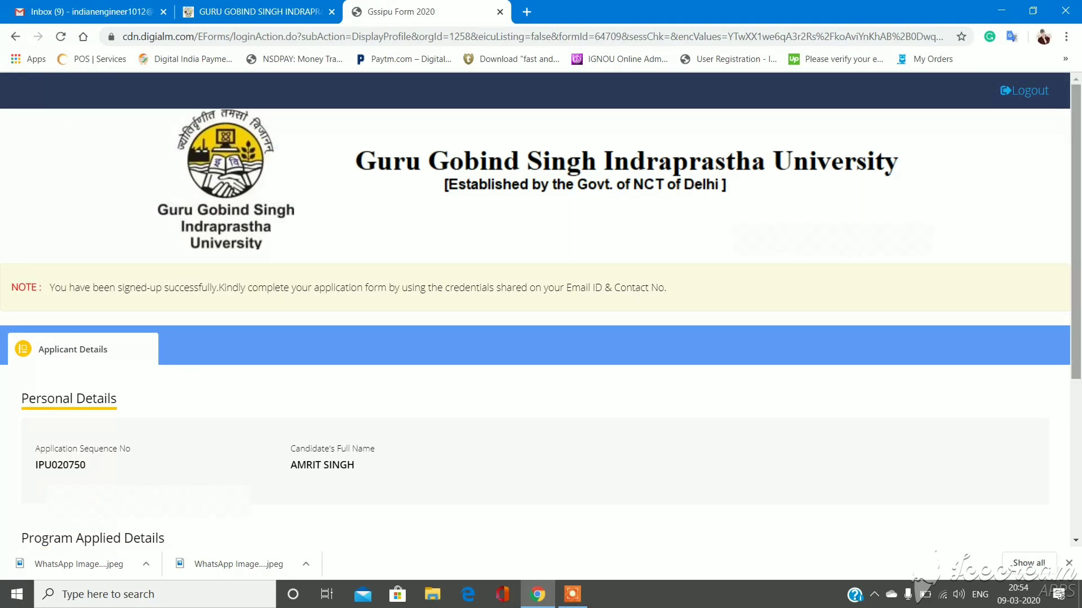
- Check the Gmail inbox for the registration email, refreshing it twice
scroll(540, 310, "down", 5)
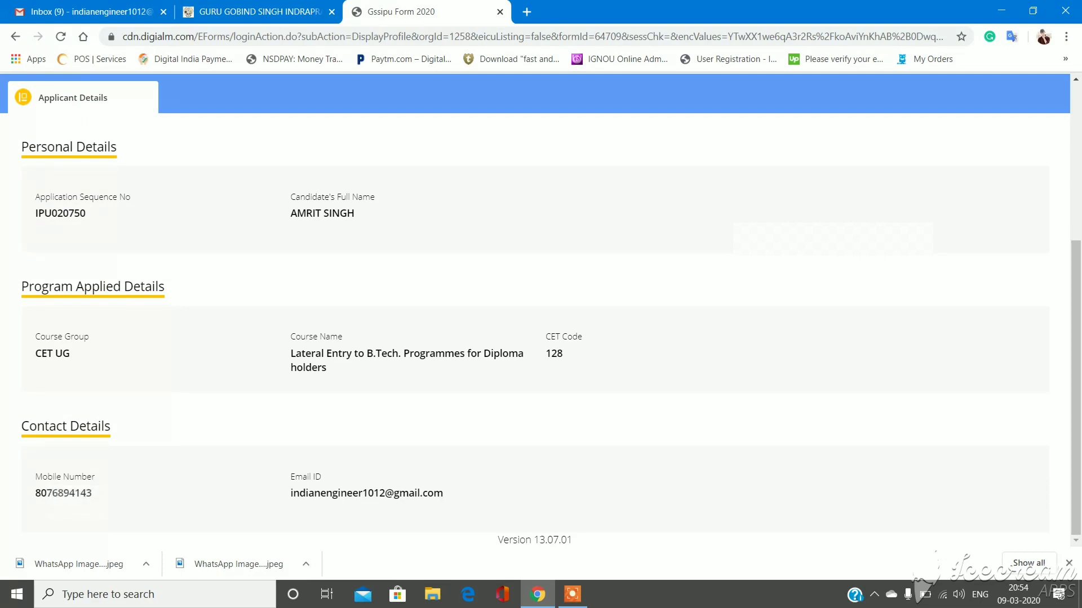
key("ctrl+1")
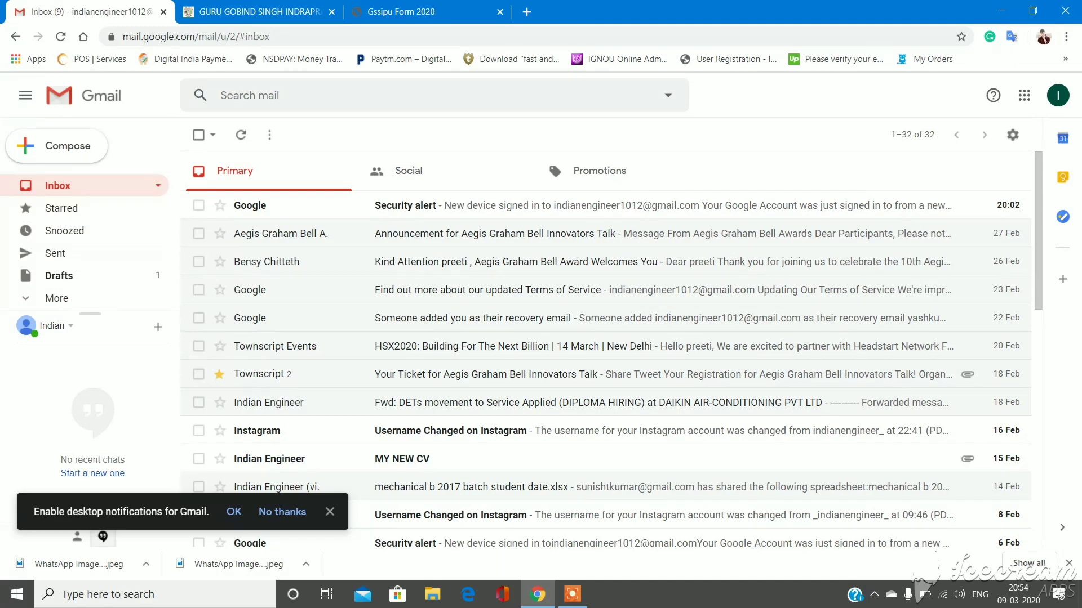
left_click(240, 134)
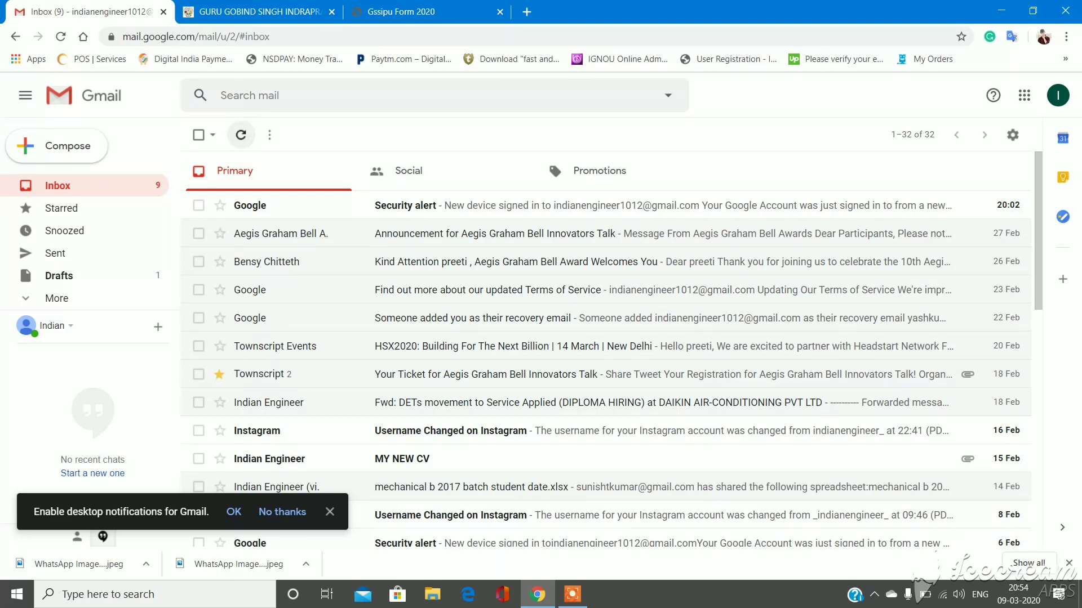
left_click(241, 135)
- Review the Applicant Details page again, then switch back to the Gmail inbox
left_click(394, 13)
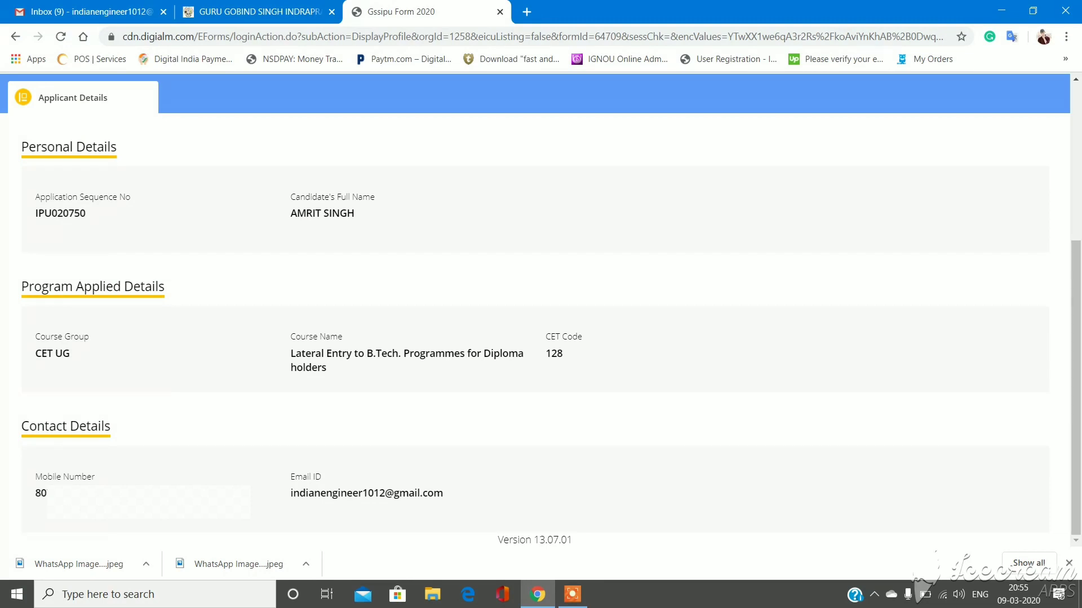
scroll(536, 310, "up", 1)
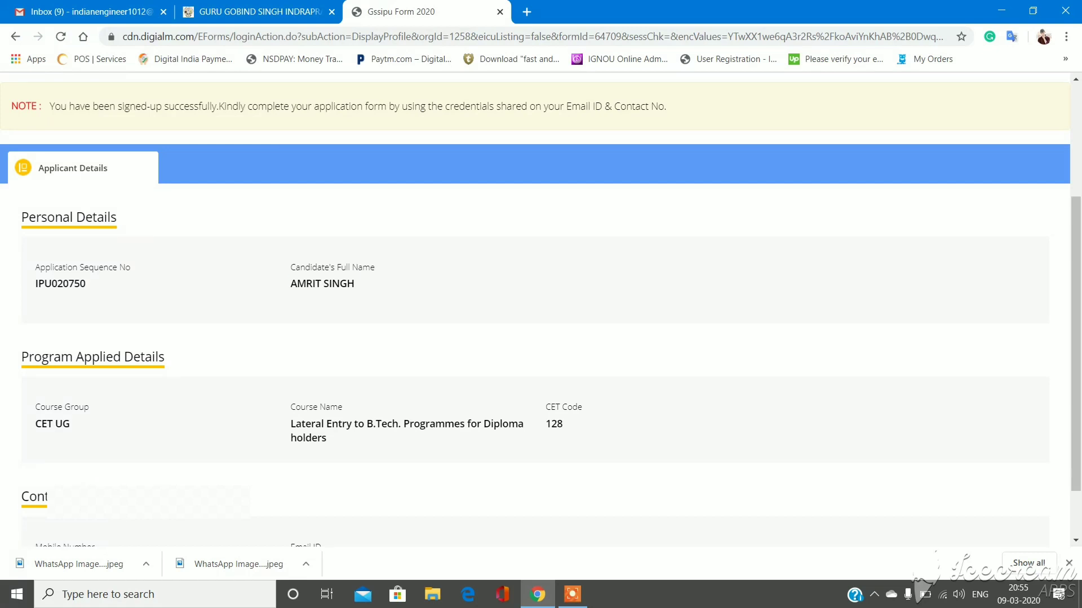
left_click_drag(354, 284, 22, 217)
scroll(535, 310, "up", 3)
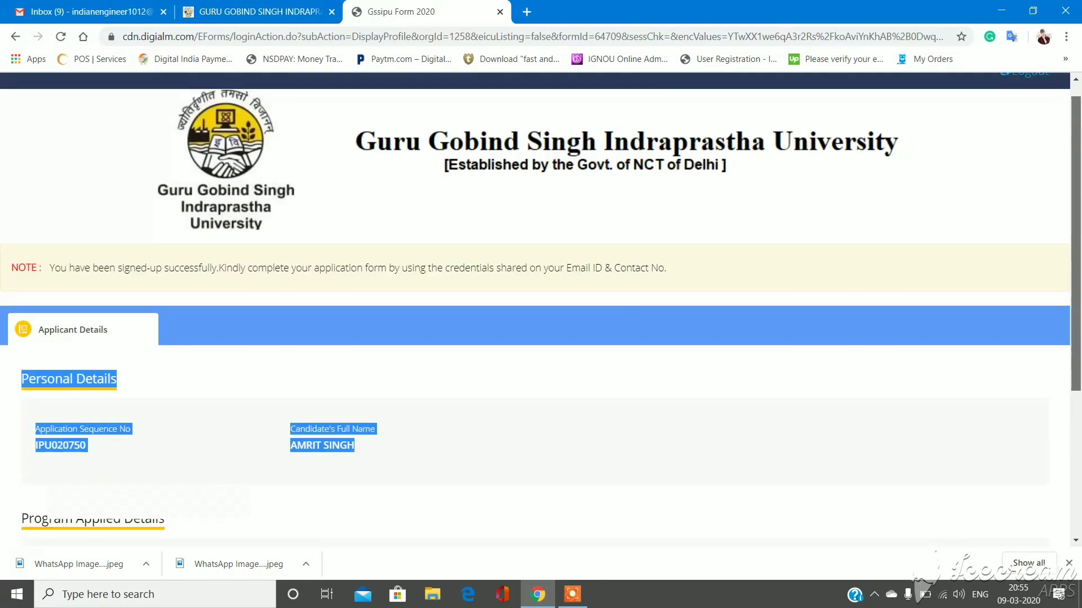
scroll(535, 310, "down", 4)
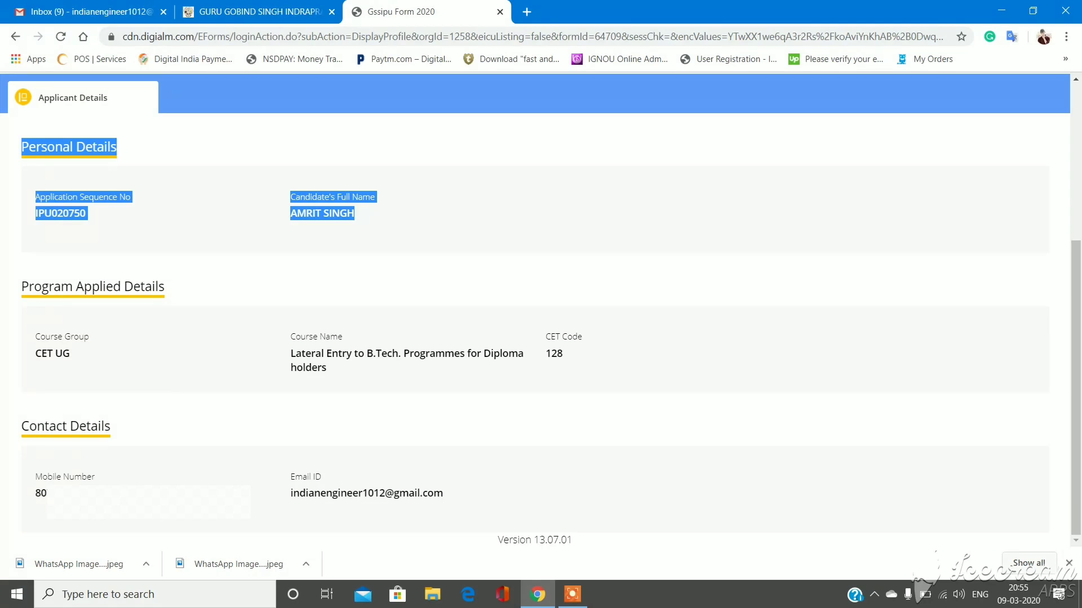
scroll(535, 310, "up", 1)
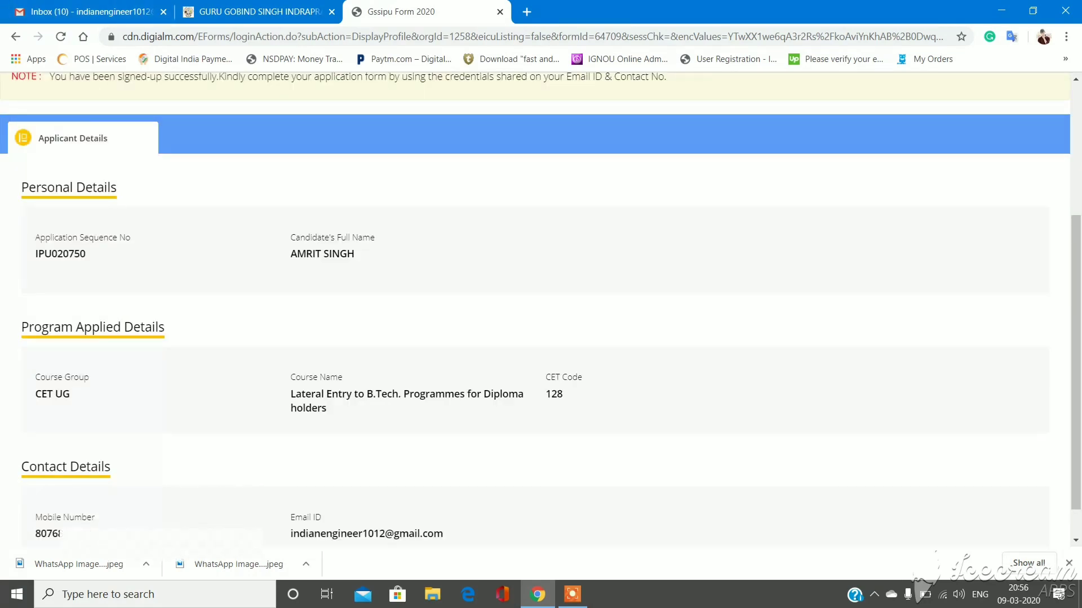
key("ctrl+1")
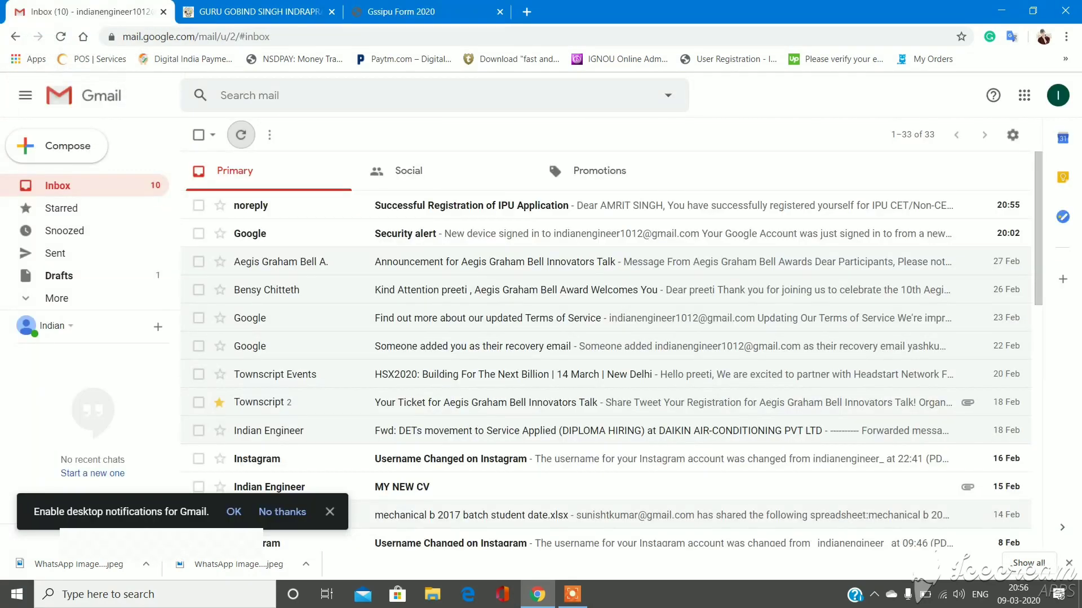
- Open the 'Successful Registration of IPU Application' email, find the user ID and password, then return to the portal
left_click(507, 205)
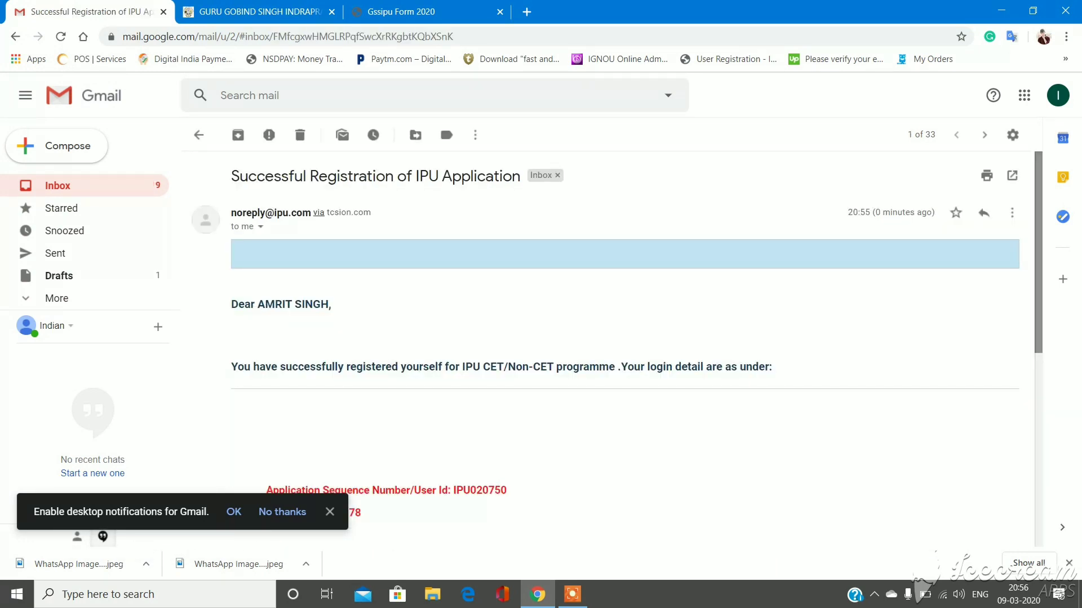
scroll(617, 349, "down", 5)
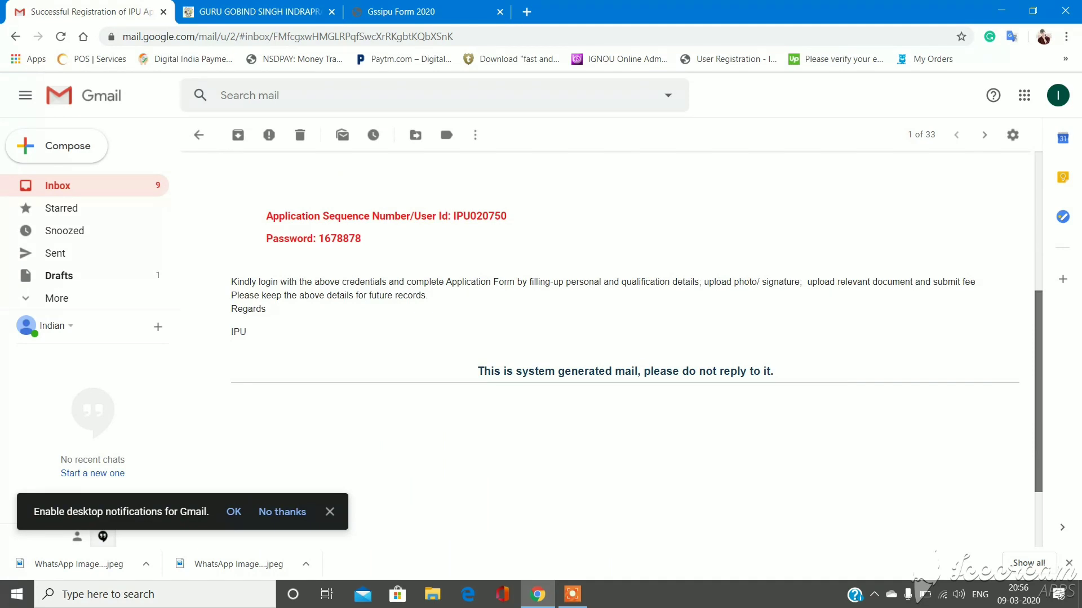
scroll(625, 349, "up", 1)
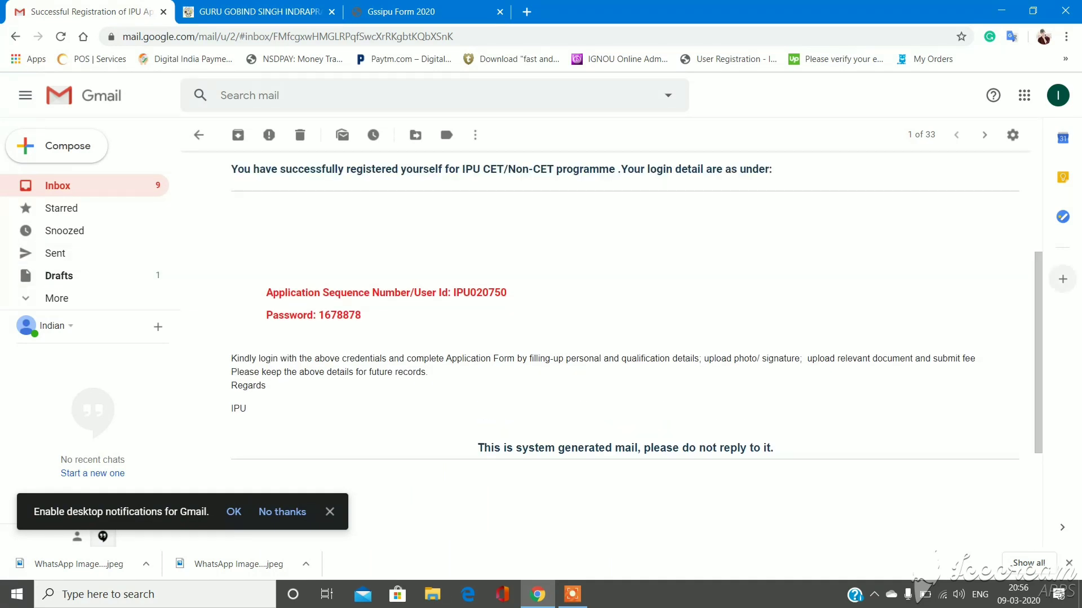
scroll(625, 349, "up", 1)
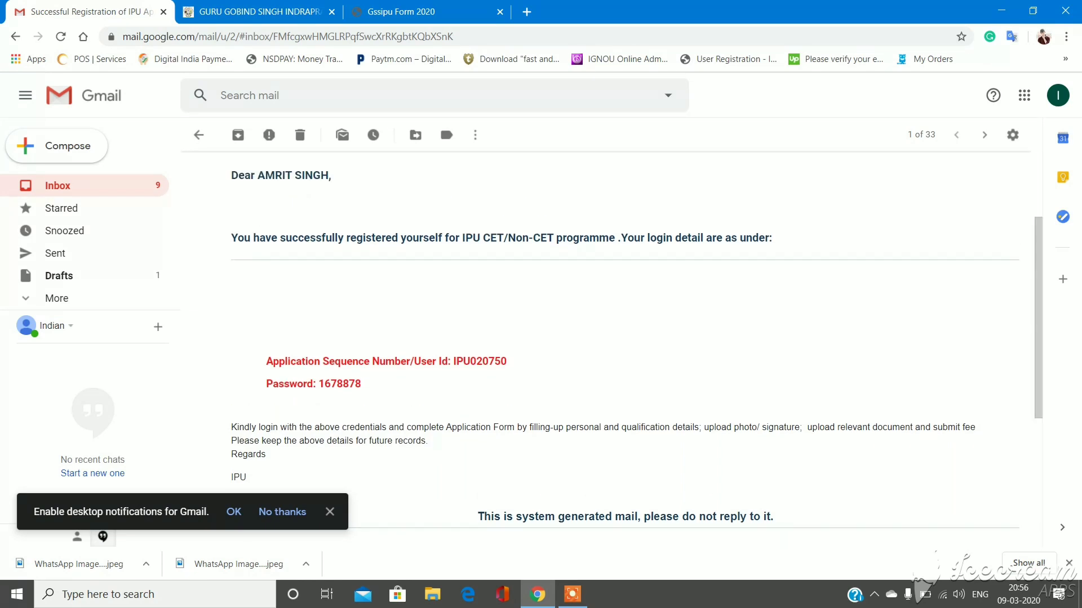
key("ctrl+3")
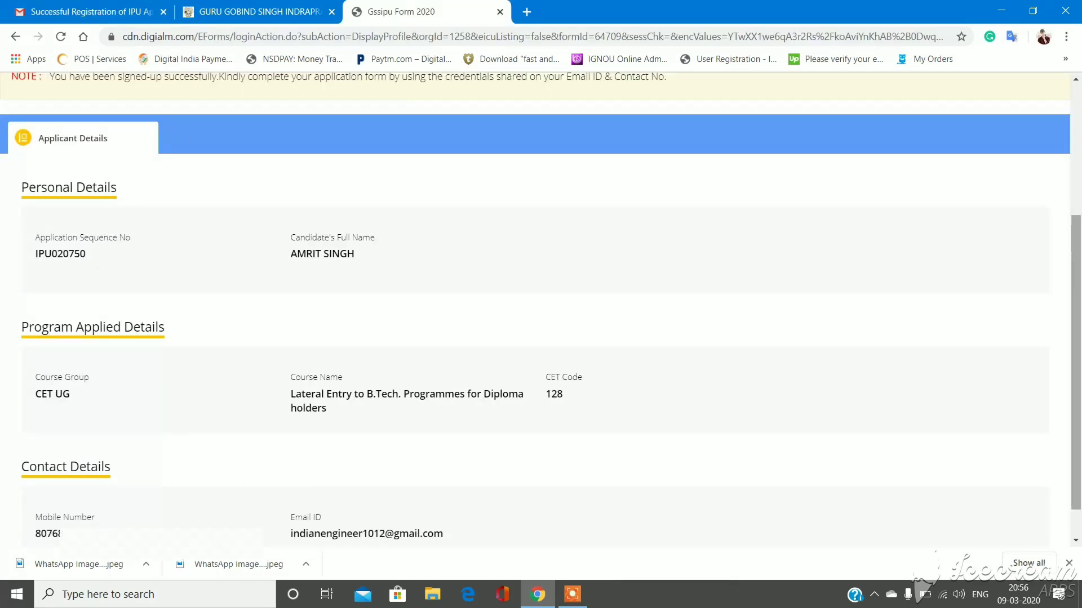
- Bring up the Candidate Login form, focus the User Id box, and return to the registration email
scroll(541, 310, "up", 3)
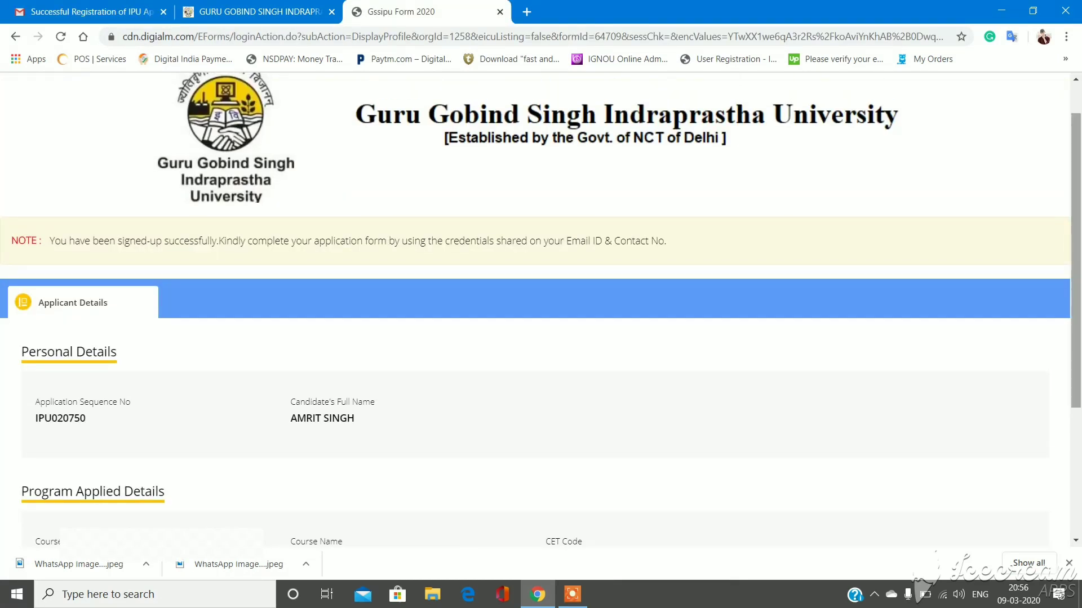
scroll(541, 243, "up", 1)
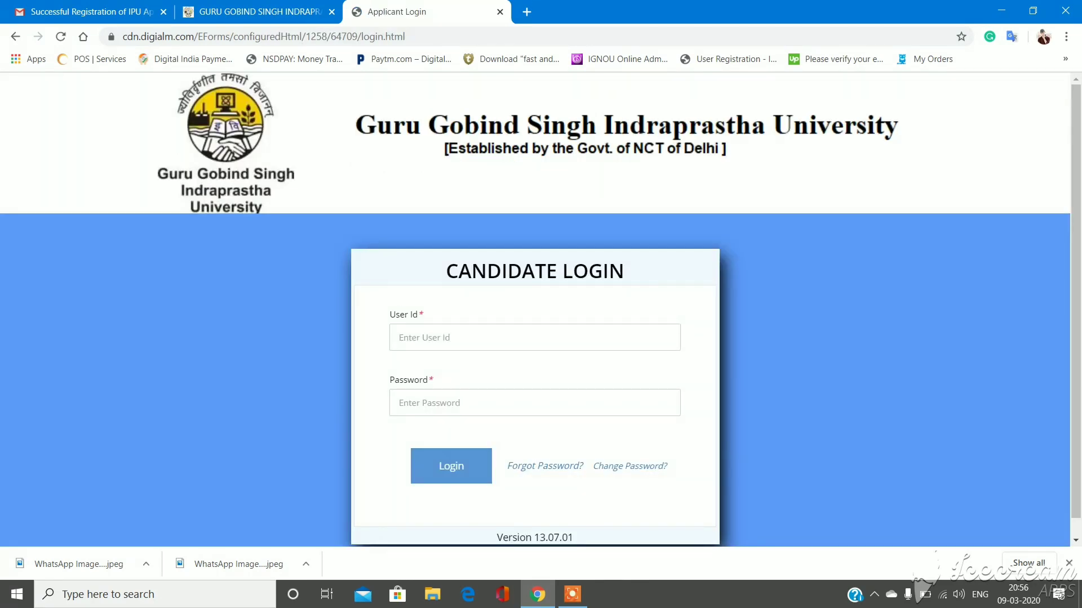
left_click(422, 337)
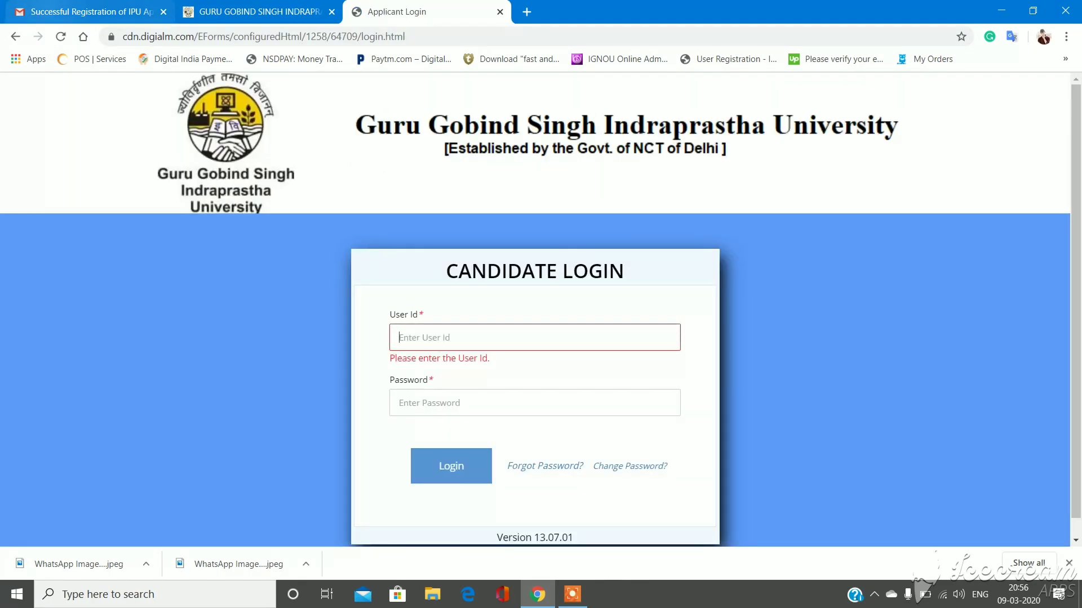
left_click(56, 11)
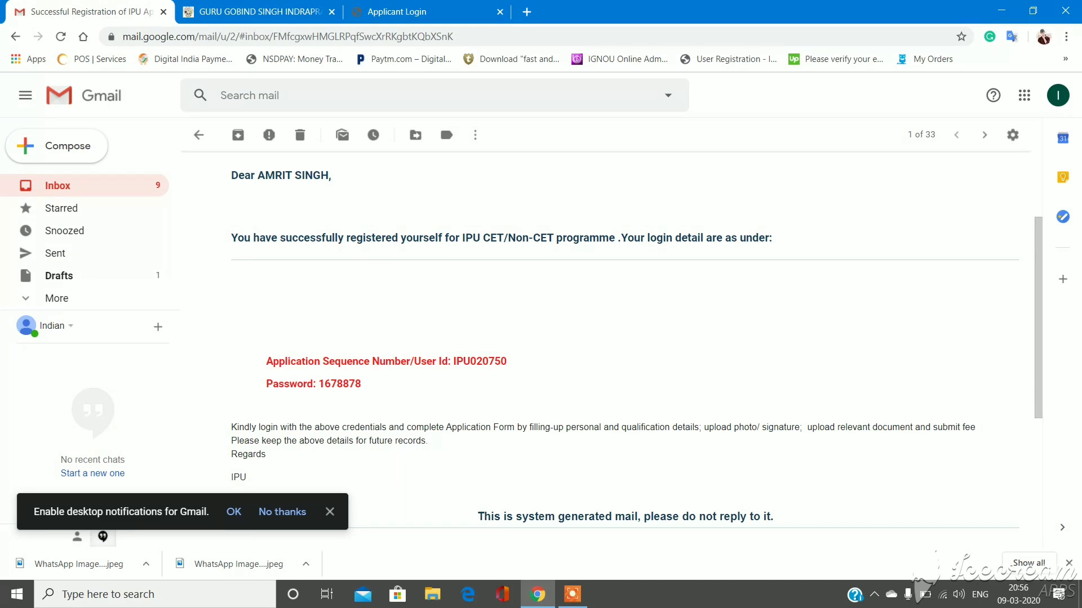
- Copy the user ID from the registration email into the User Id field
left_click_drag(453, 361, 506, 361)
key("ctrl+c")
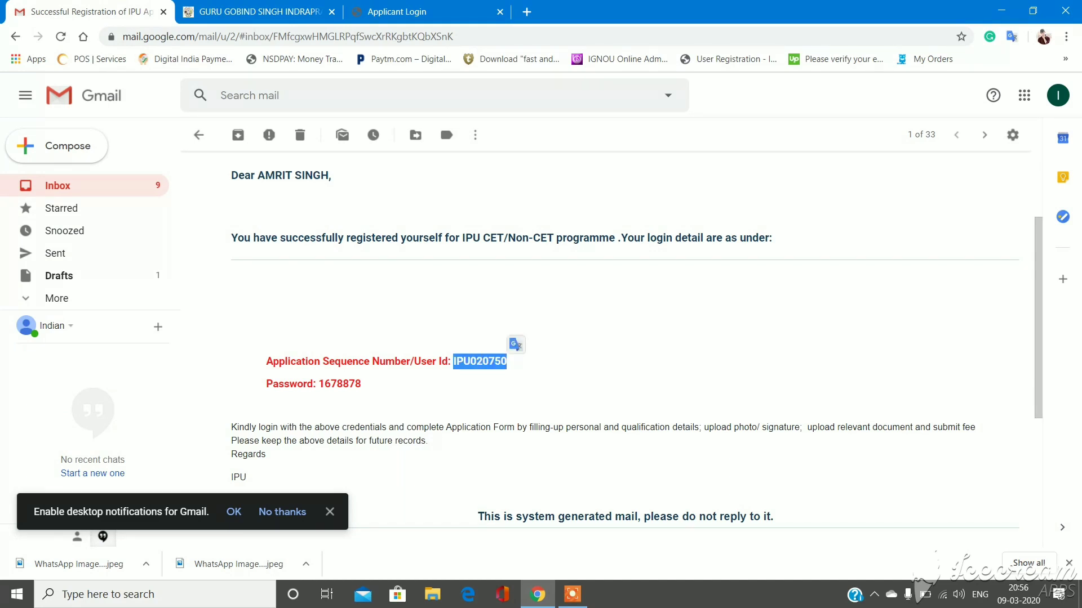
left_click(398, 12)
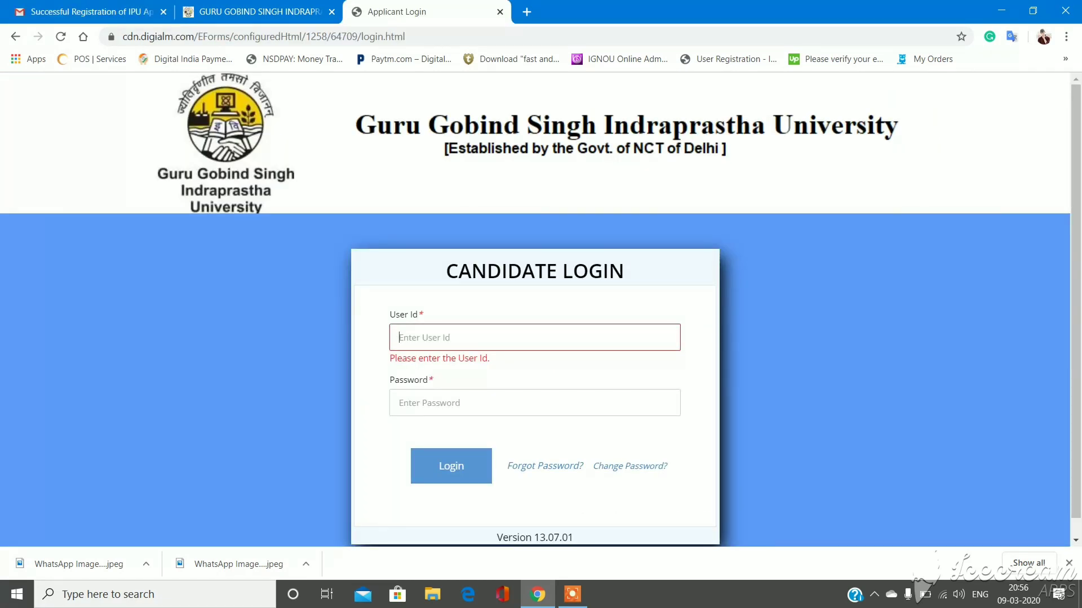
key("ctrl+v")
- Copy the password from the email into the Password field and log in
key("ctrl+1")
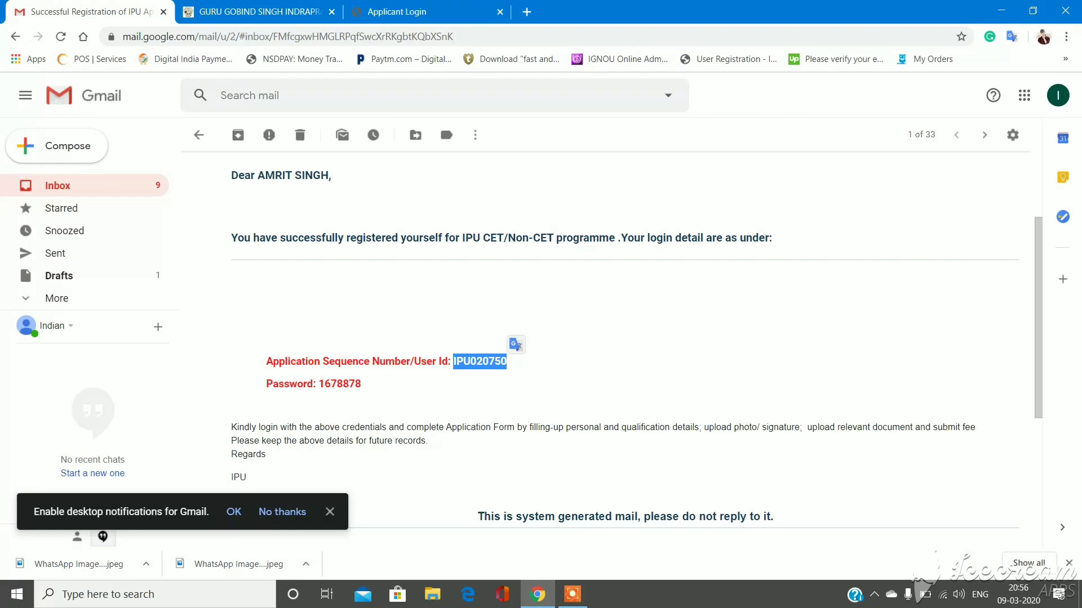
left_click_drag(319, 384, 361, 384)
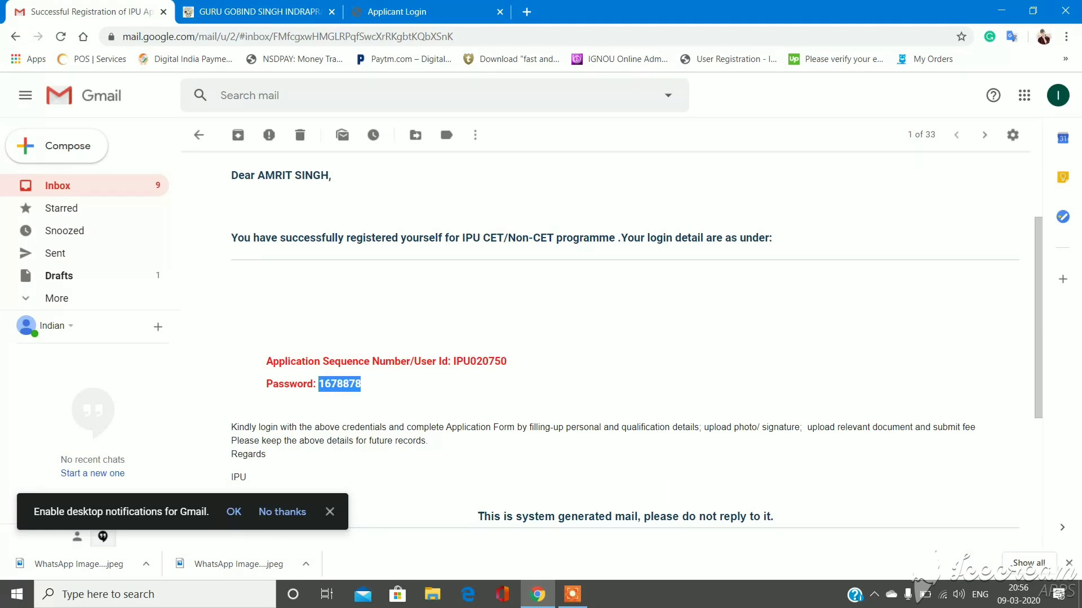
key("ctrl+3")
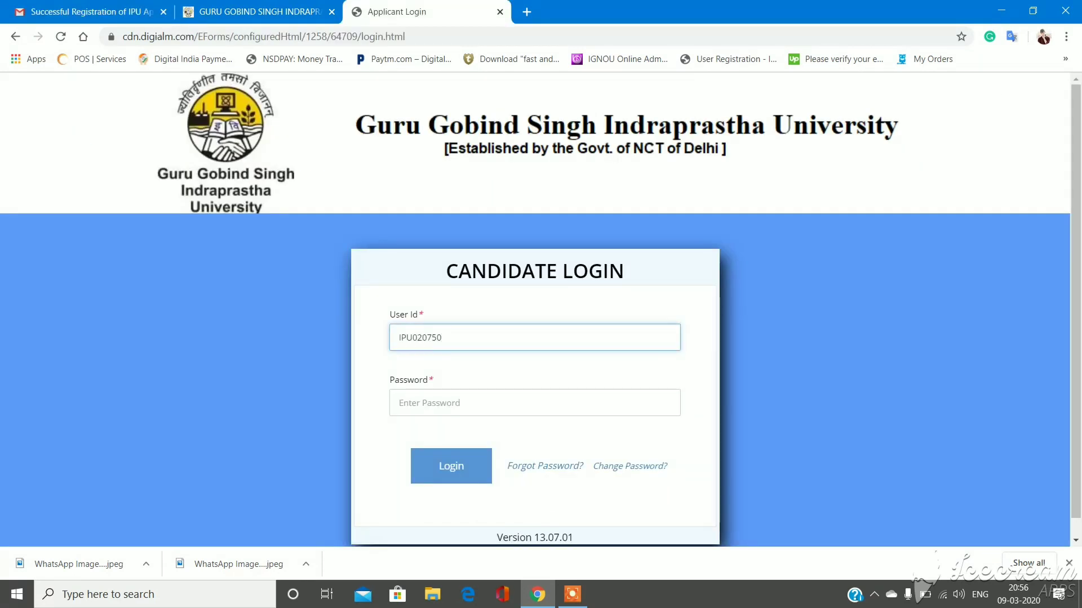
key("Tab")
key("ctrl+v")
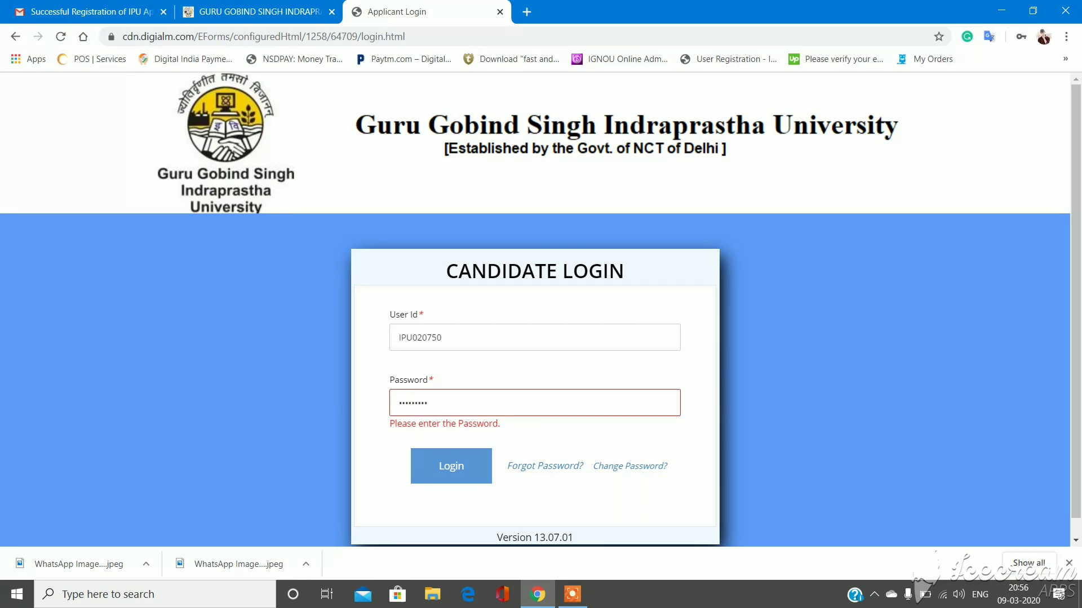
key("Return")
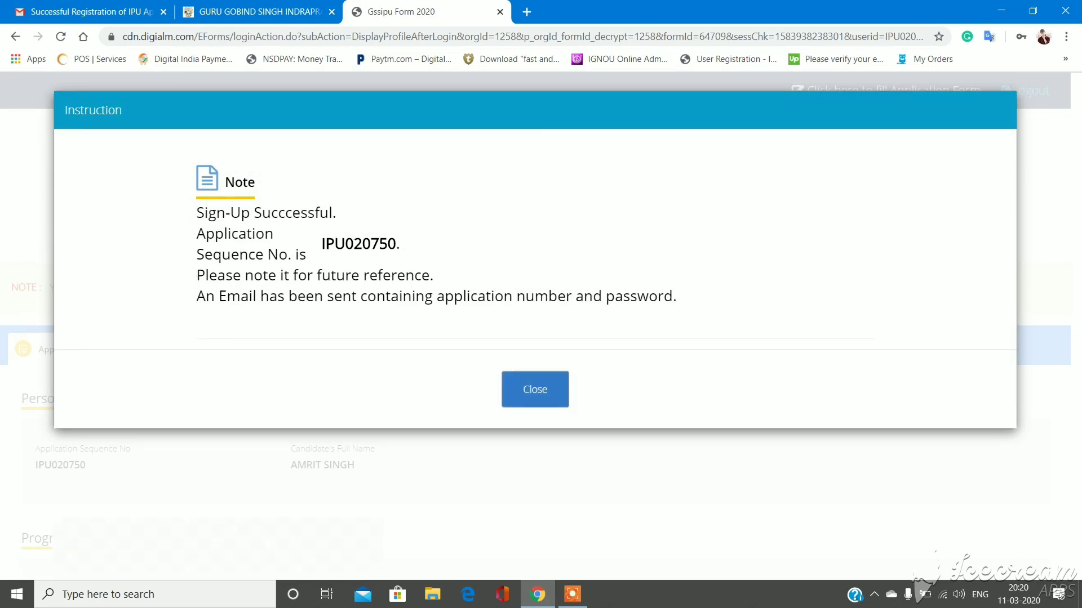
- Dismiss the success note, open the application form and close its note to reach Eligibility Details
left_click(536, 389)
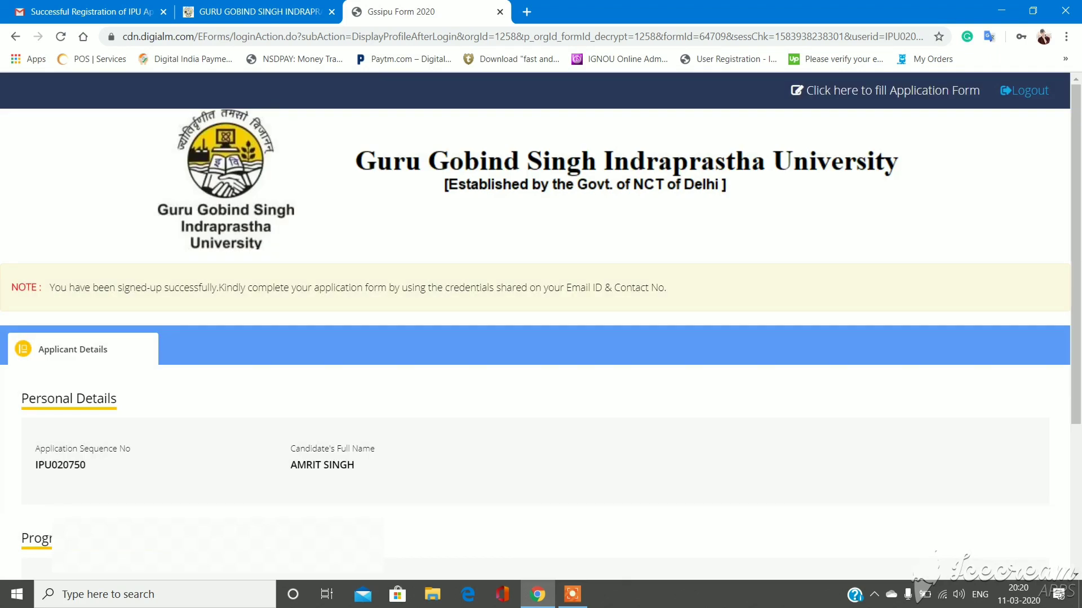
scroll(535, 338, "down", 4)
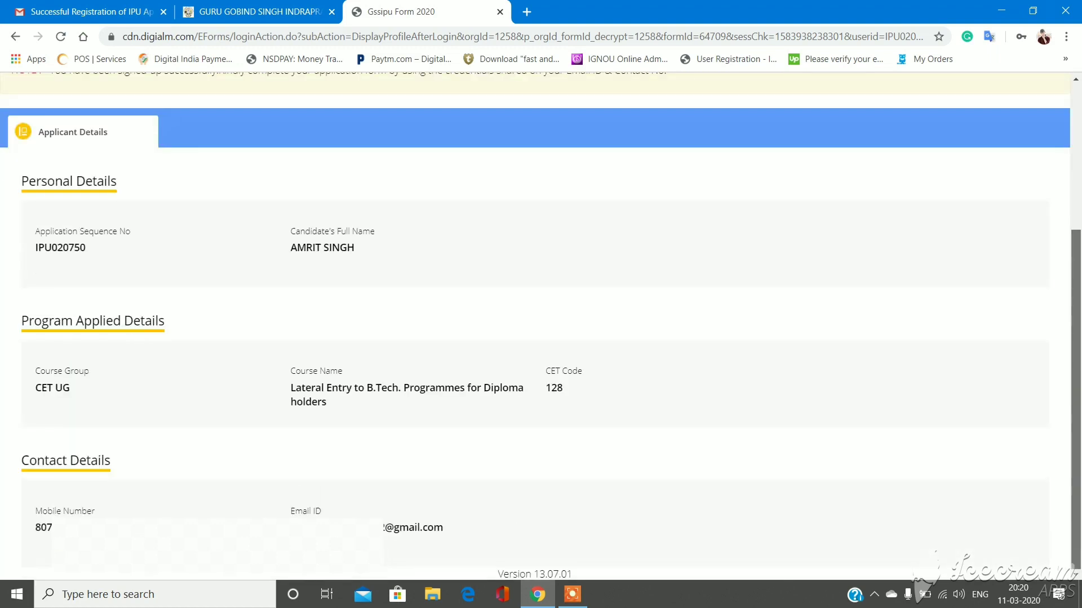
scroll(536, 338, "up", 4)
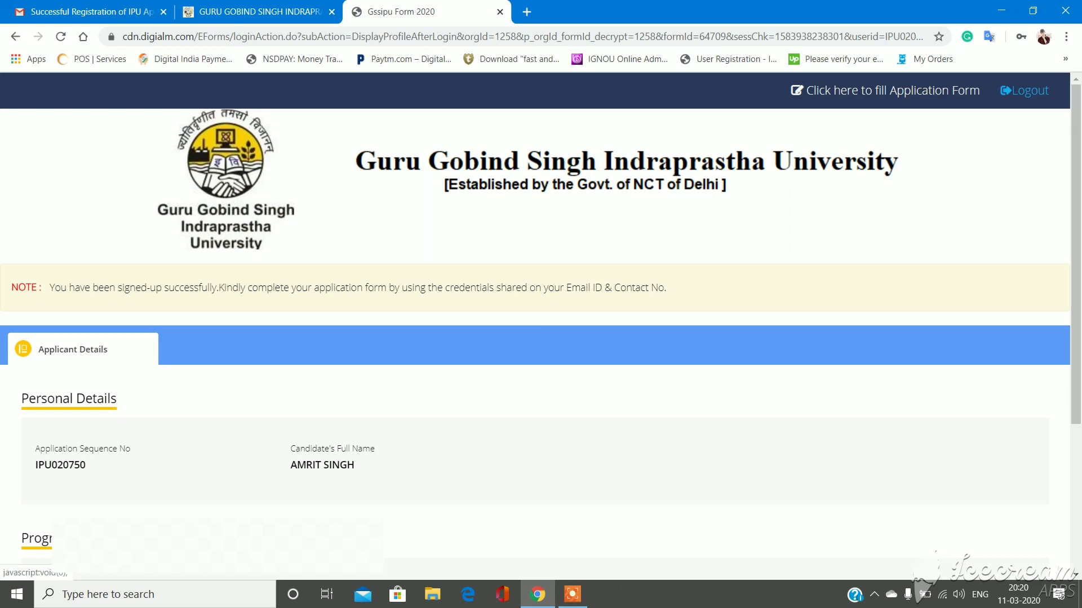
left_click(885, 91)
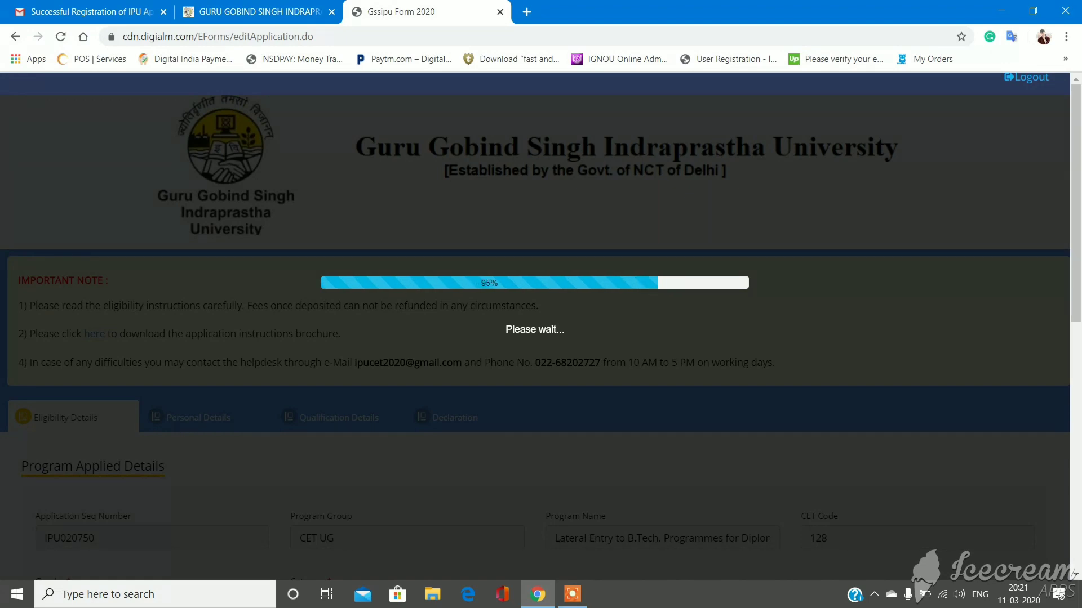
scroll(535, 327, "down", 2)
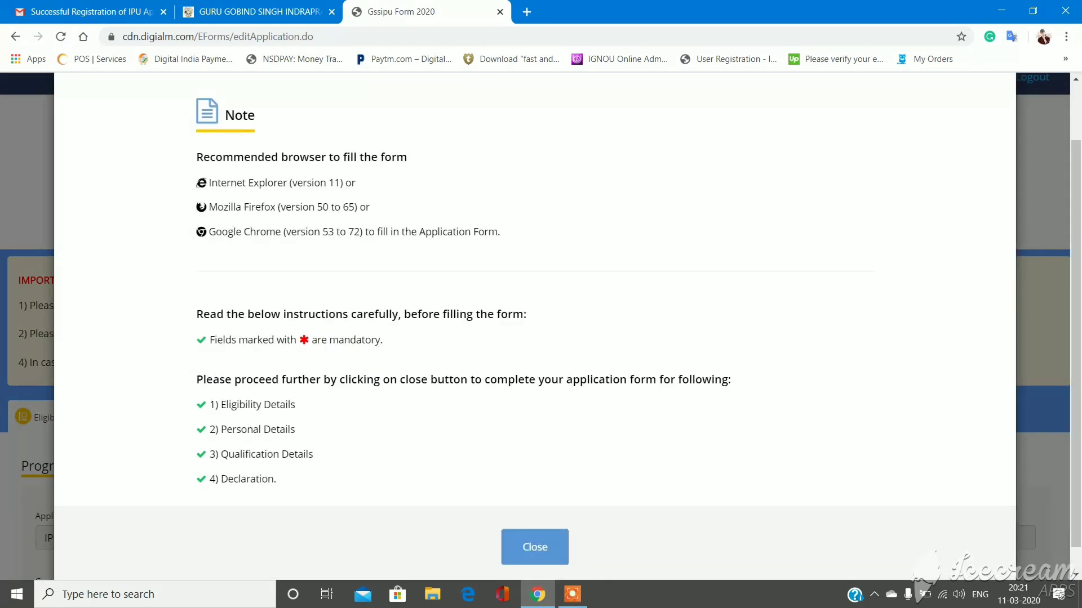
left_click(535, 547)
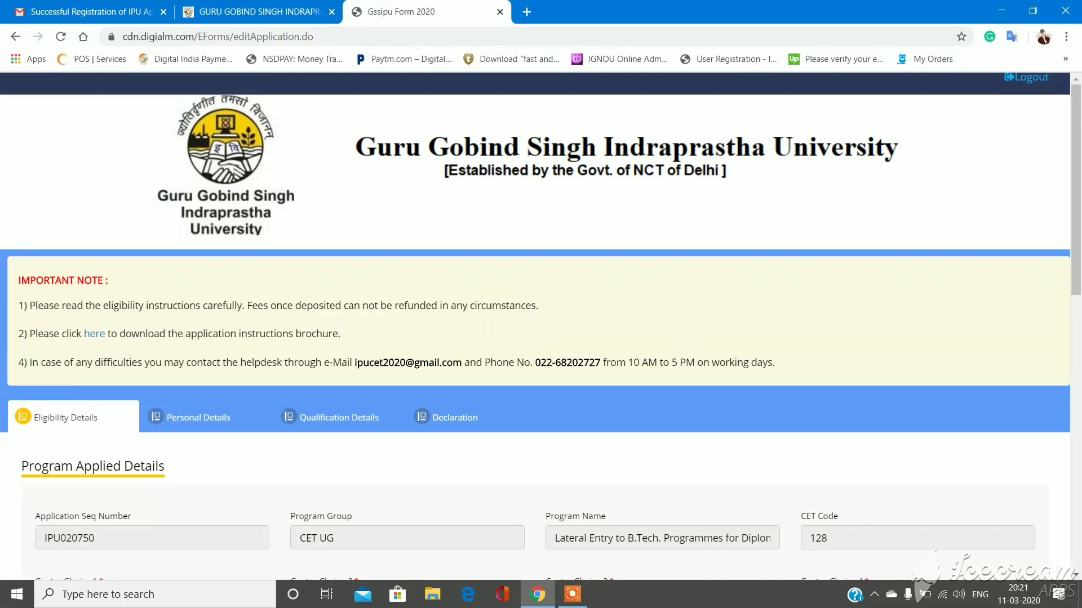
scroll(540, 327, "down", 6)
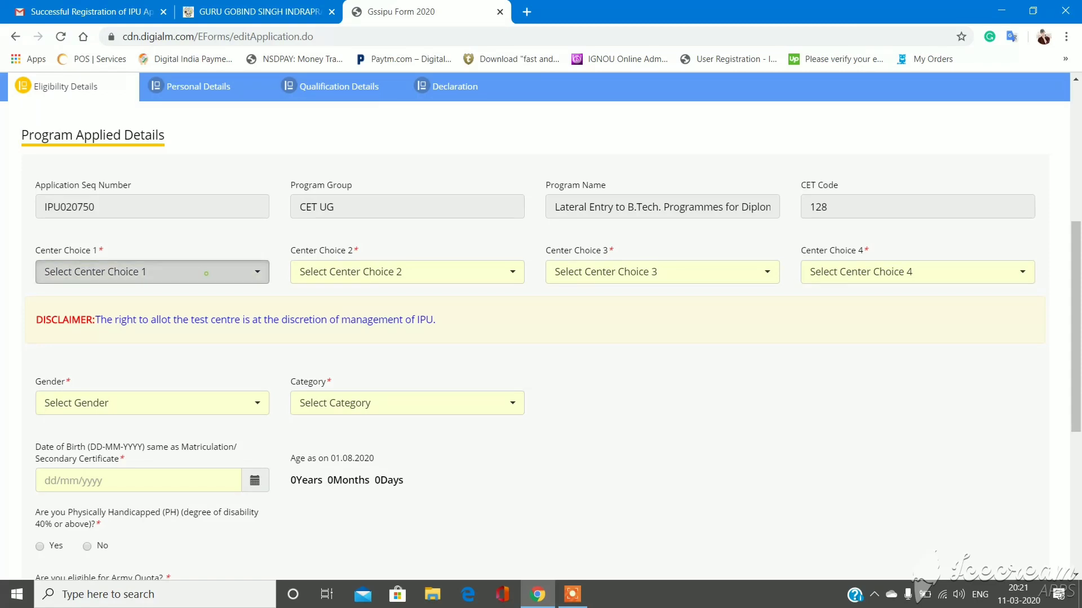
- Set centre choices 1-4 to Delhi NCR, Chandigarh, Lucknow and Jaipur
left_click(152, 271)
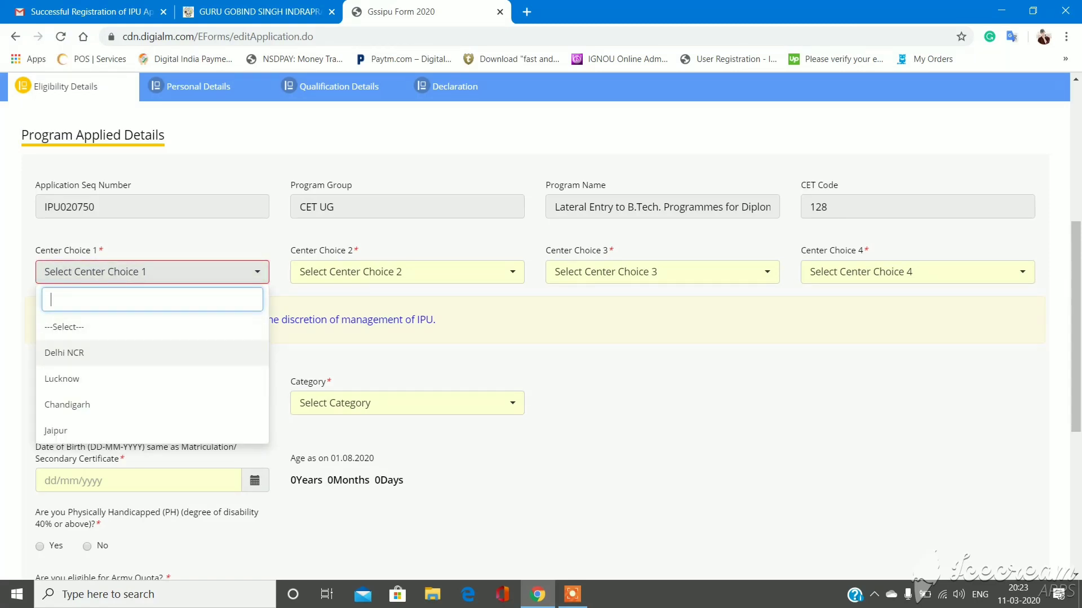
left_click(64, 353)
left_click(407, 272)
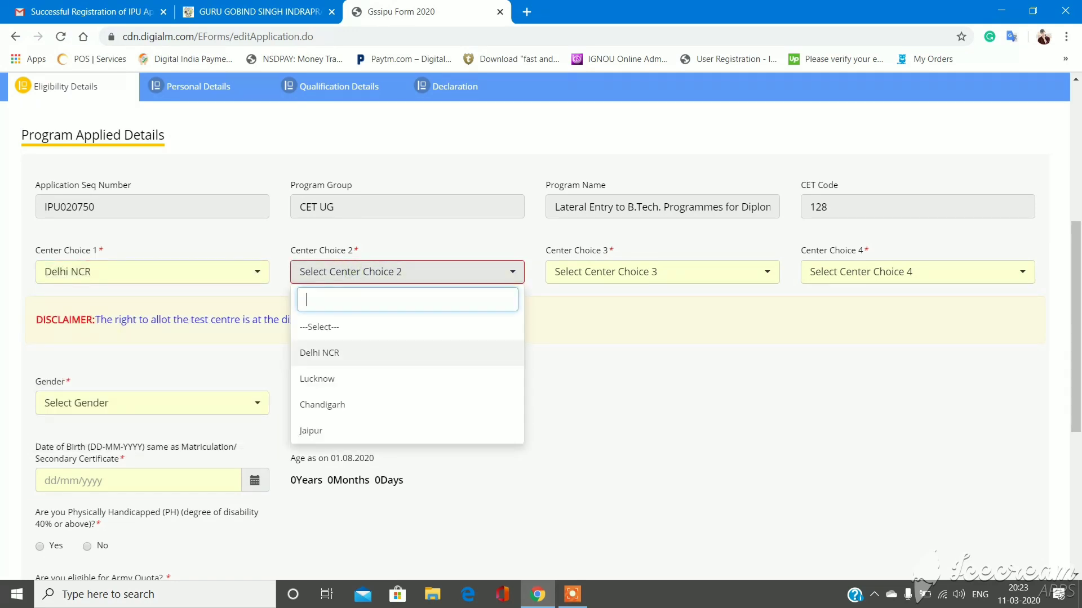
left_click(406, 404)
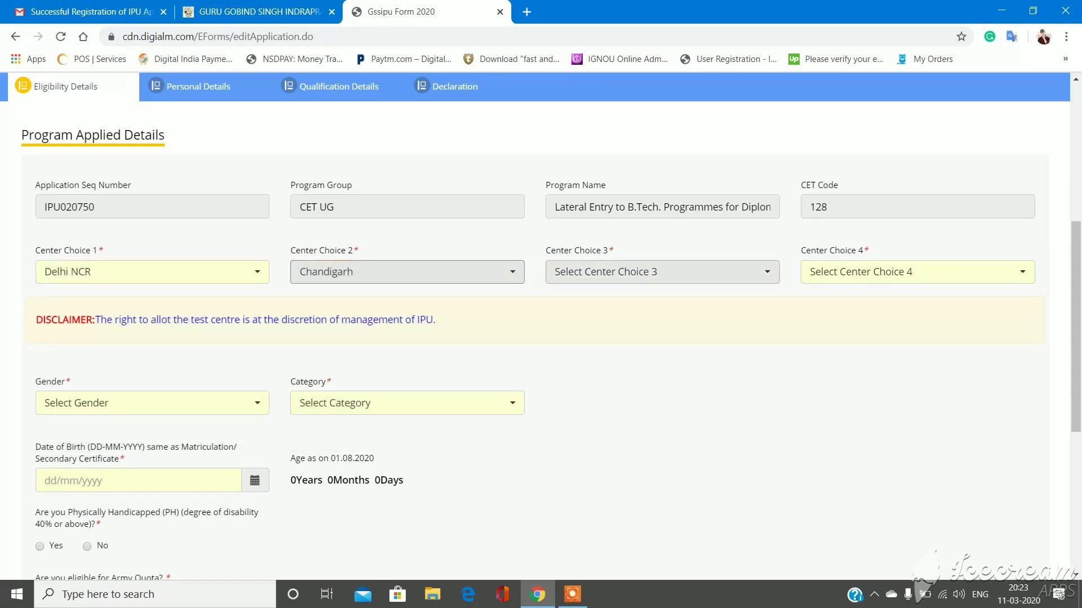
left_click(659, 272)
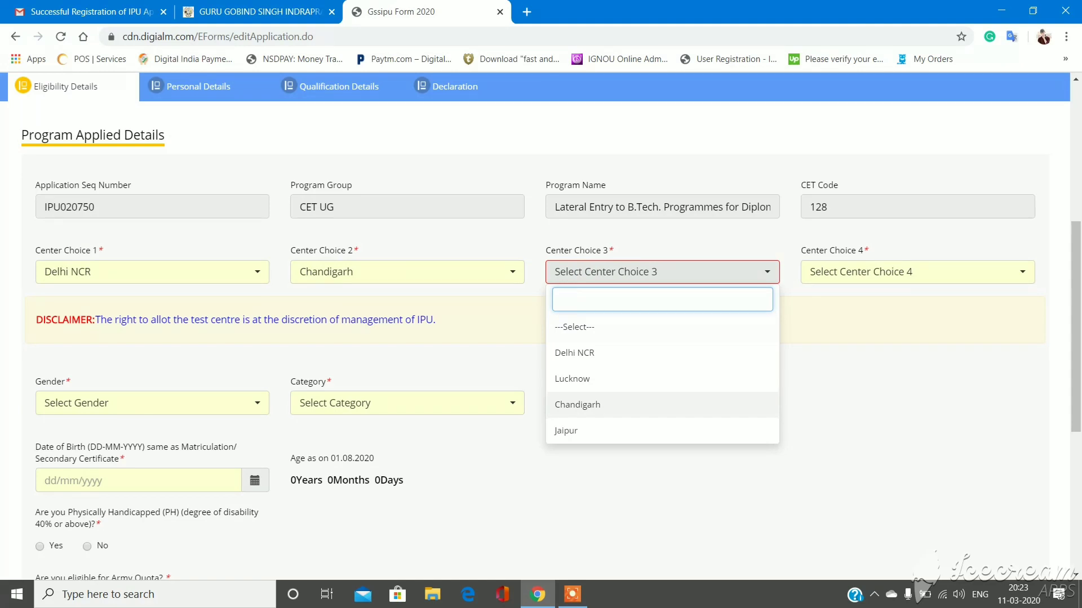
left_click(572, 379)
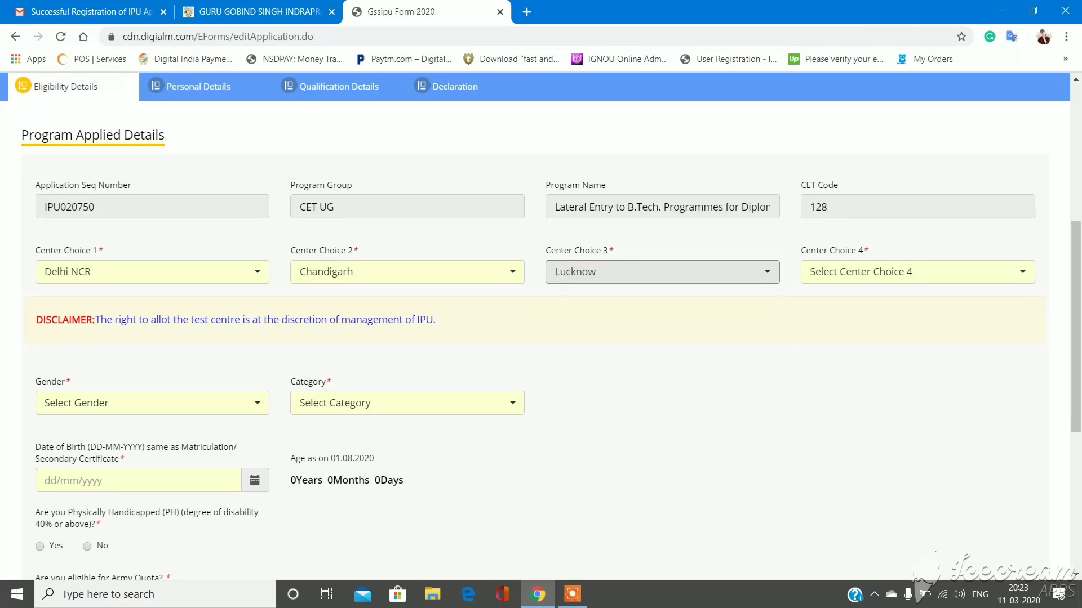
left_click(918, 271)
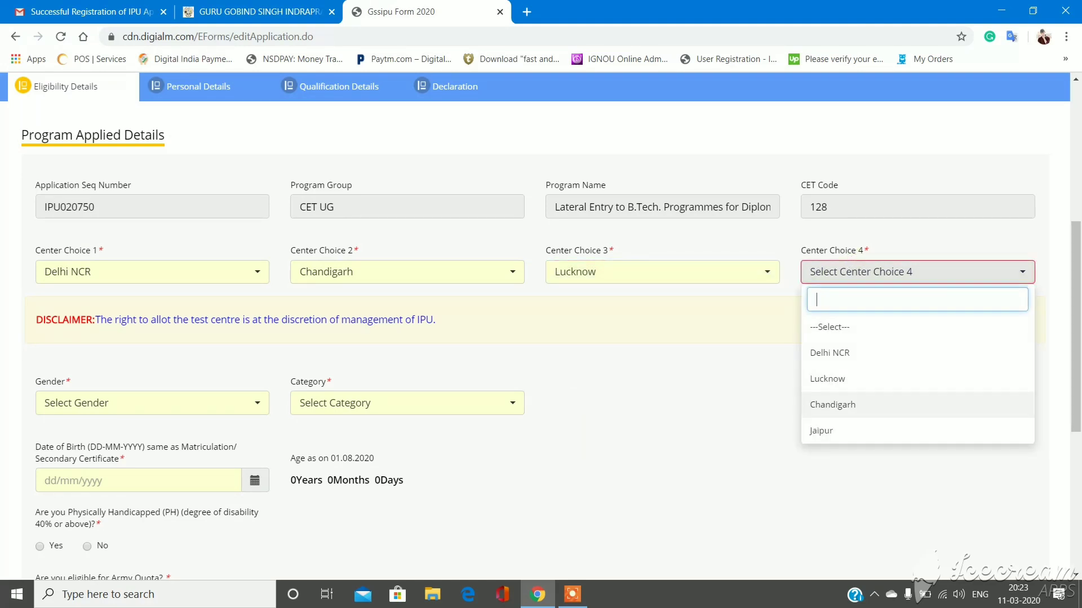
left_click(845, 430)
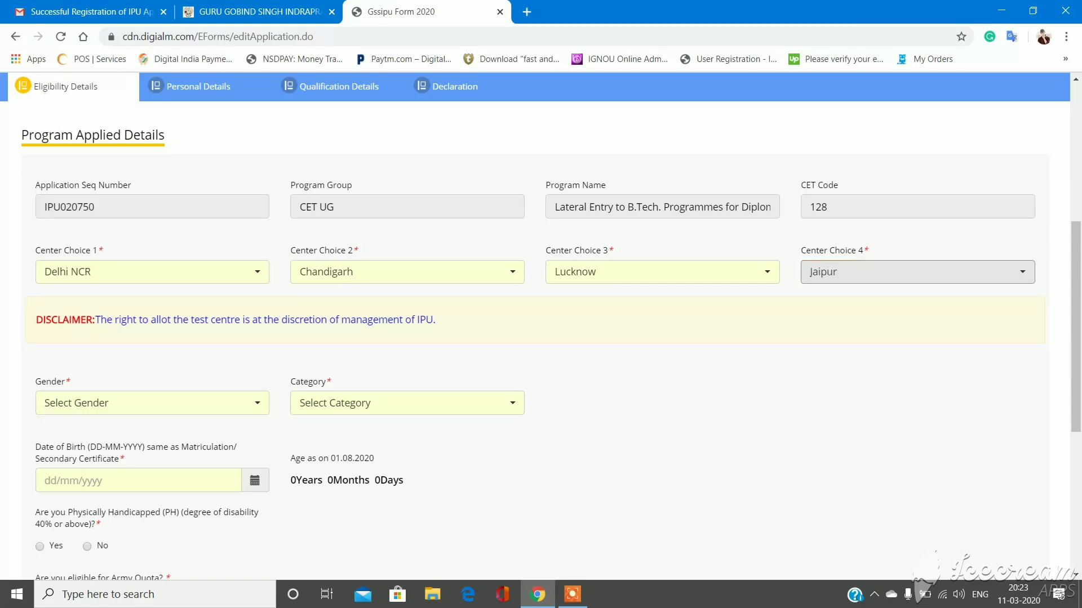
- Set Gender to Male and Category to OBC(NCL), moving on to Date of Birth
left_click(152, 403)
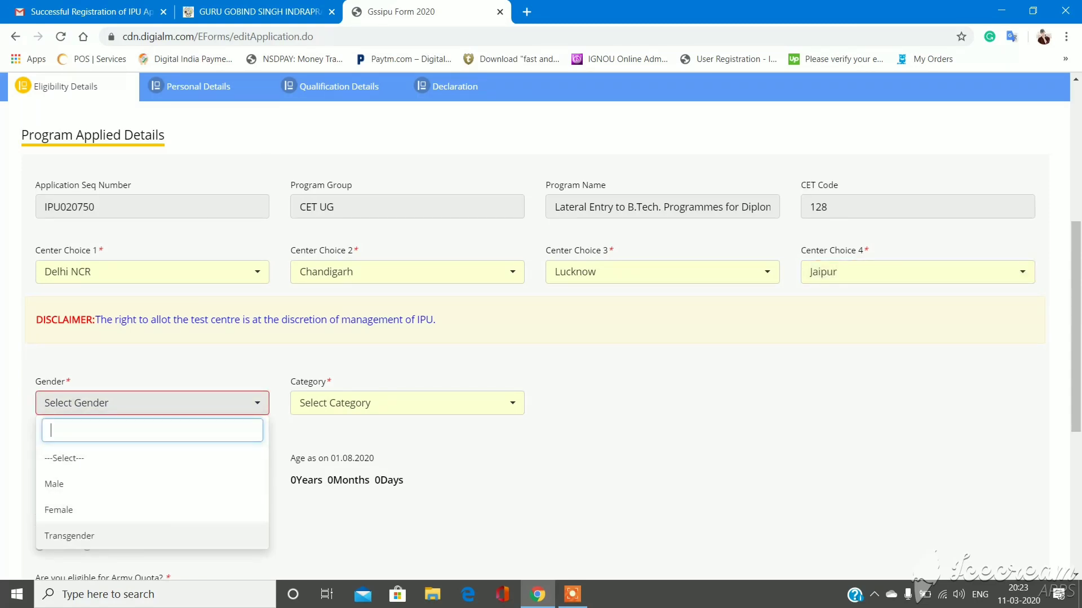
key("Up")
key("Up")
key("Down")
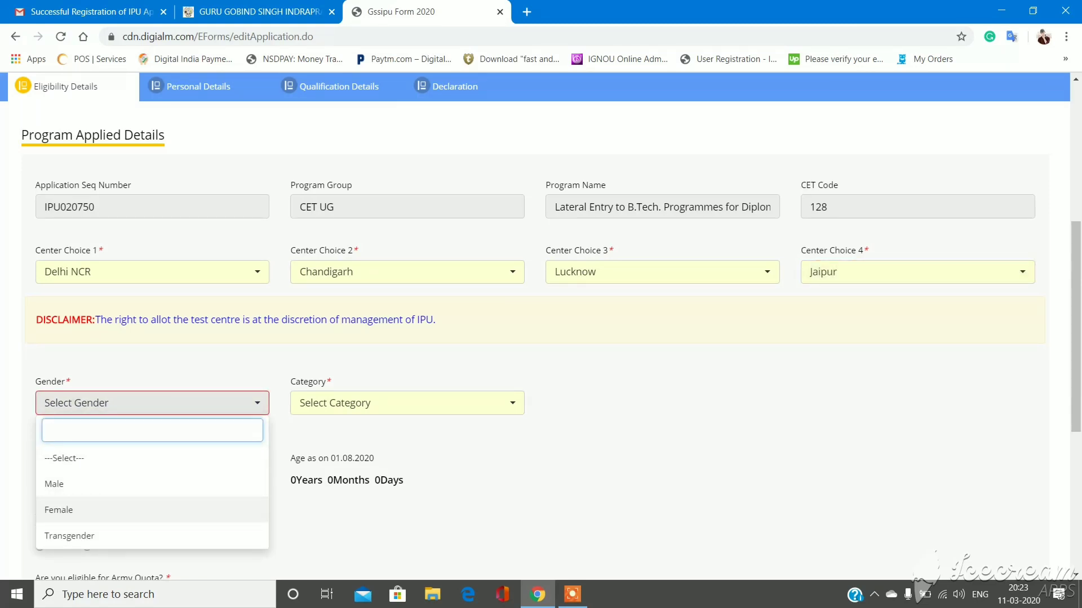
key("Up")
key("Return")
key("Tab")
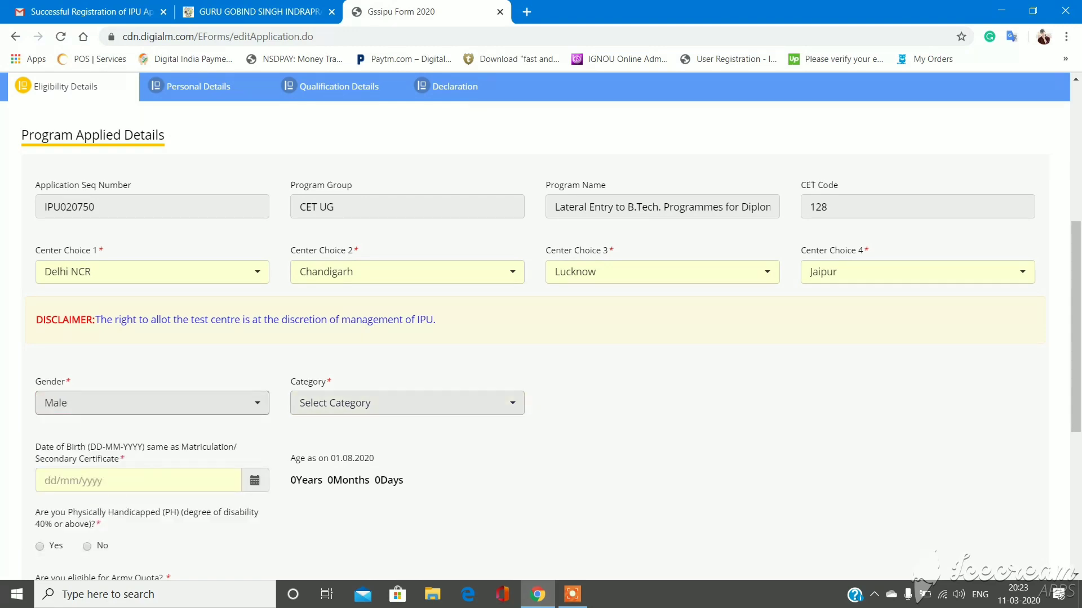
key("Down")
key("Up")
key("Up")
key("Up")
key("Up")
key("Down")
key("Down")
key("Down")
key("Down")
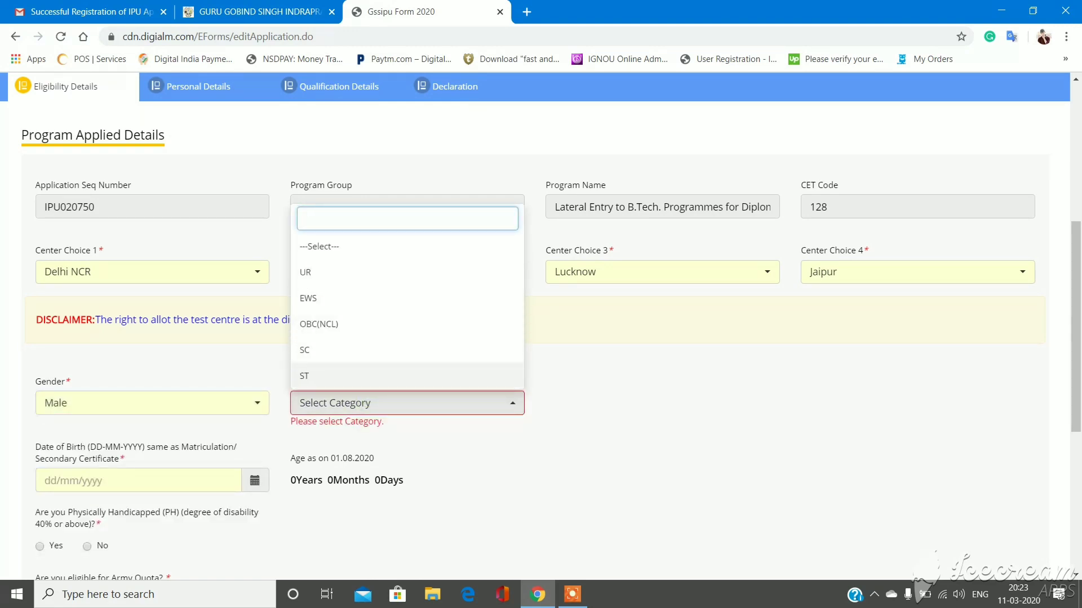
key("Up")
key("Up")
key("Up")
key("Up")
key("Down")
key("Down")
key("Down")
key("Up")
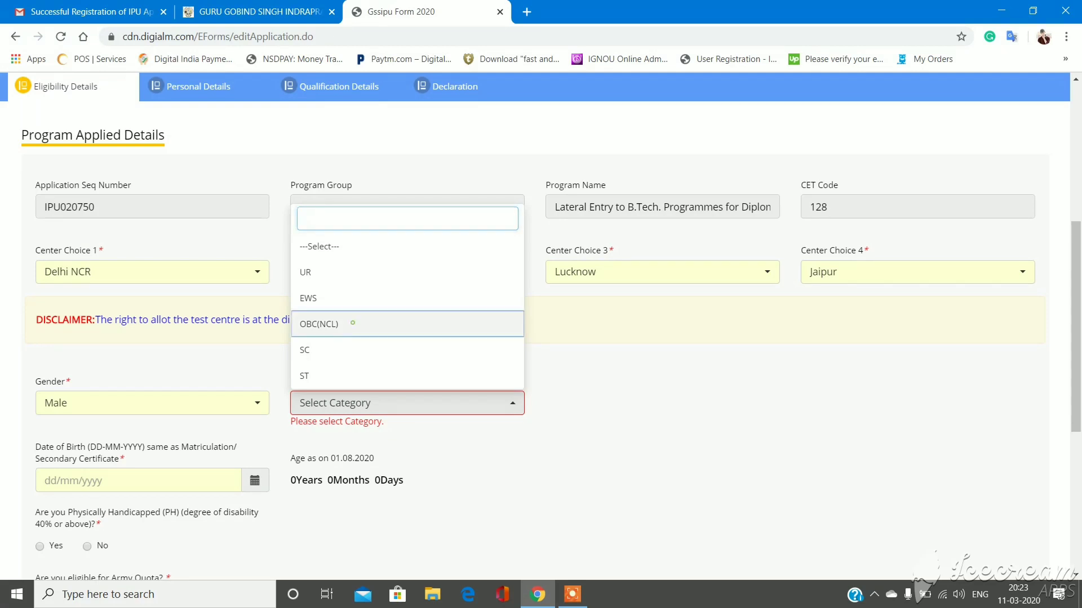
key("Return")
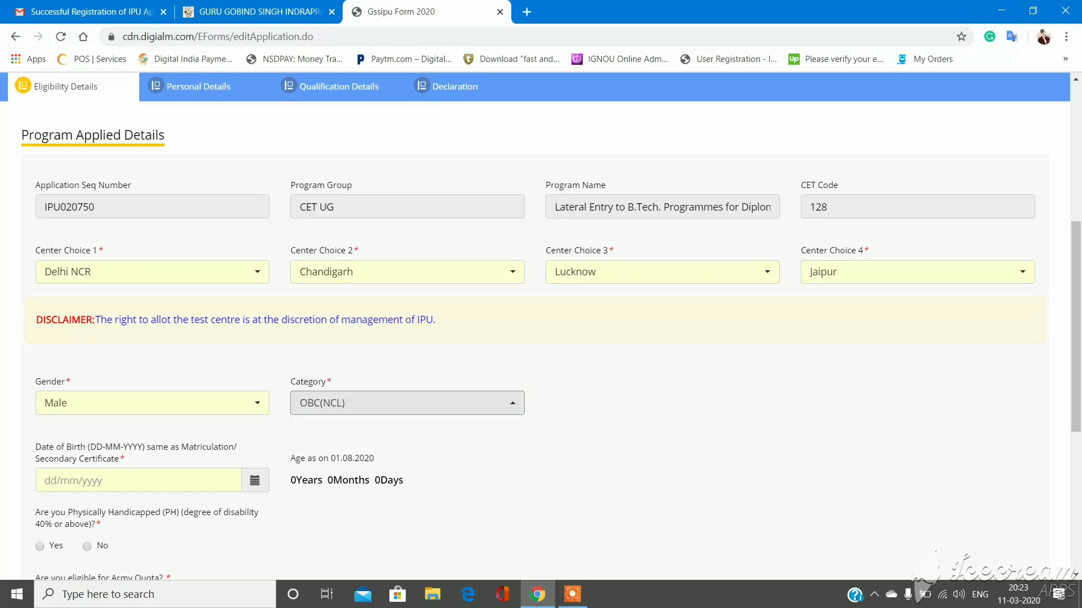
key("Tab")
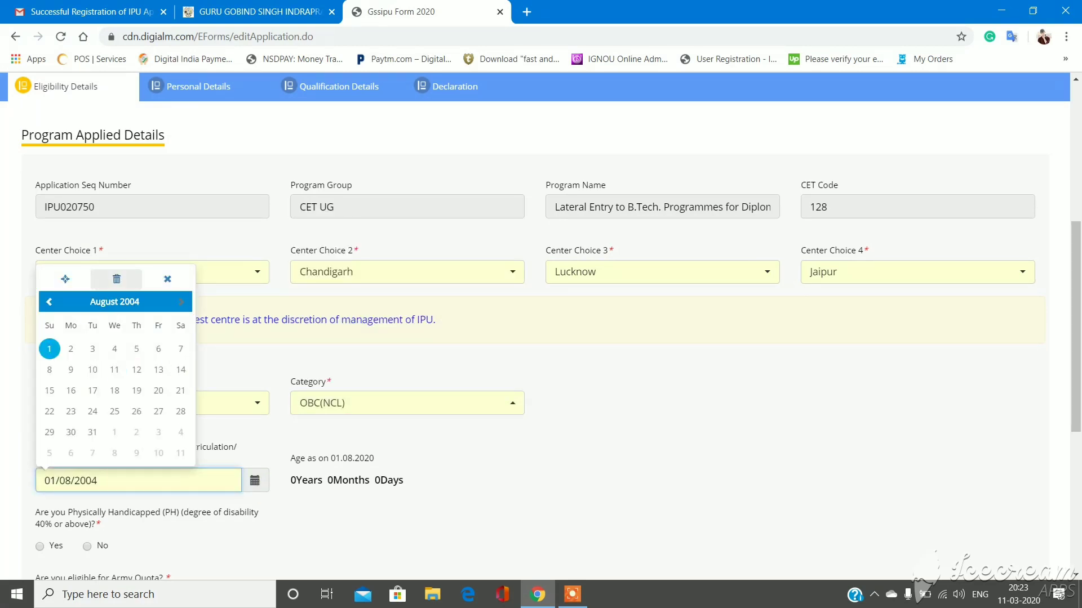
- Pick 18 July 2004 as the birth date and dismiss the underage warning
left_click(115, 302)
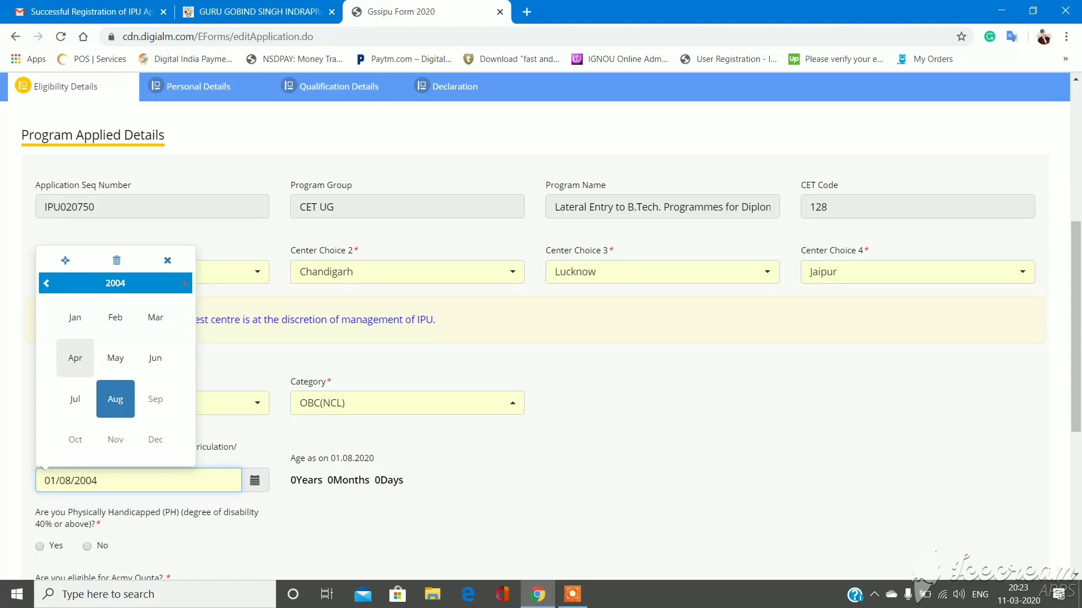
left_click(75, 399)
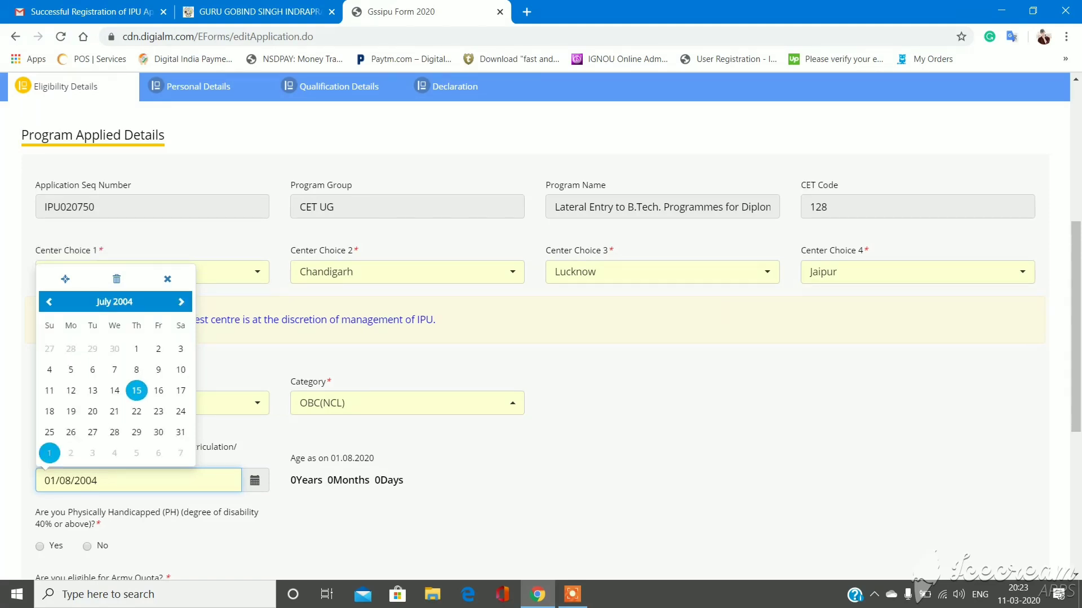
left_click(50, 411)
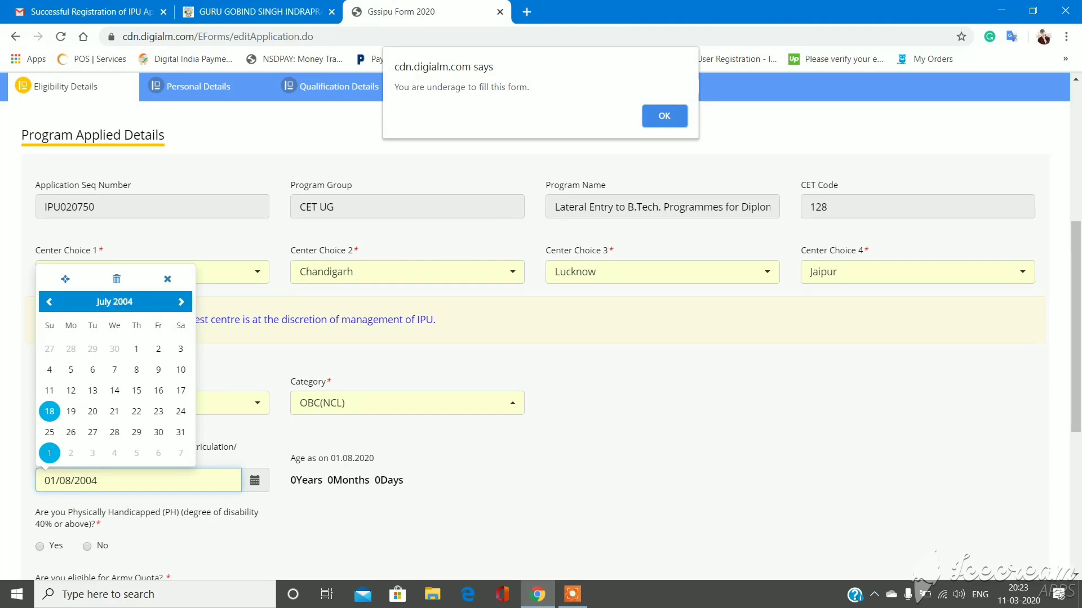
left_click(654, 115)
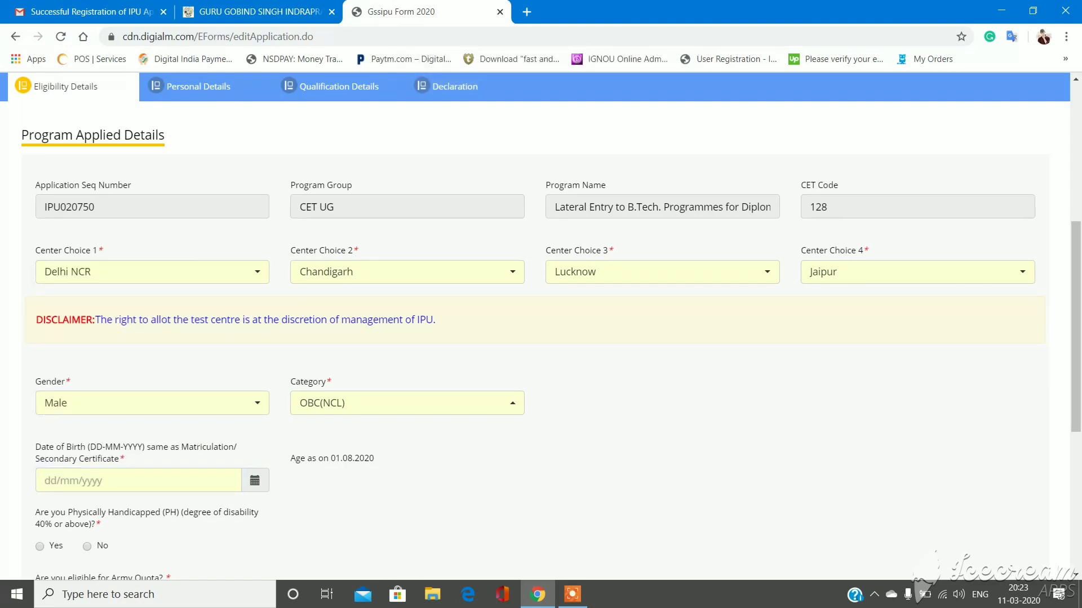
- Change the date of birth to 18/07/2001, giving an age of 19 years 0 months 14 days
left_click(138, 481)
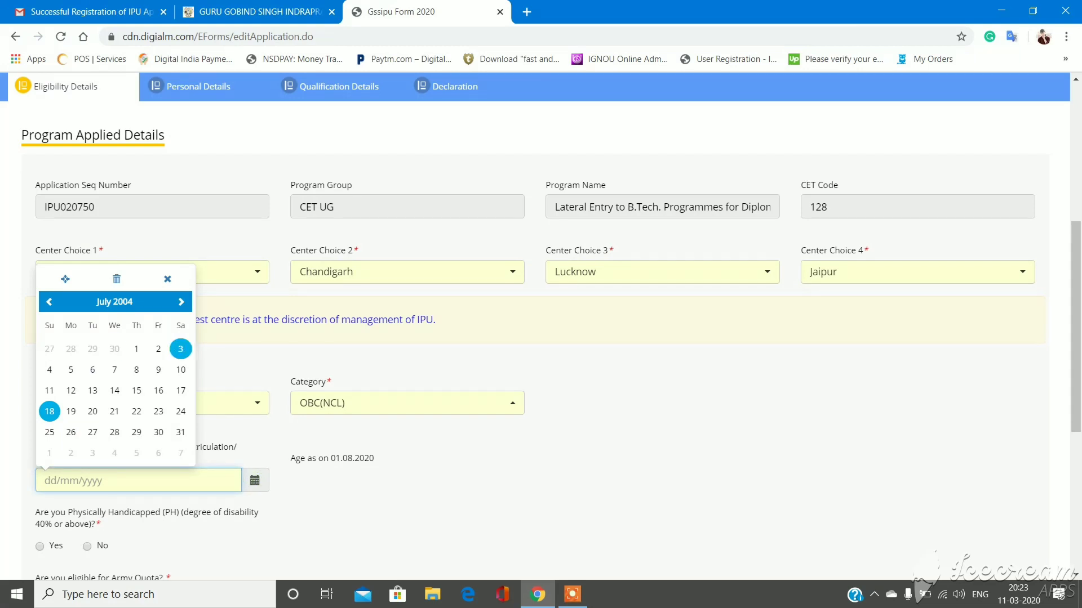
left_click(115, 283)
left_click(116, 283)
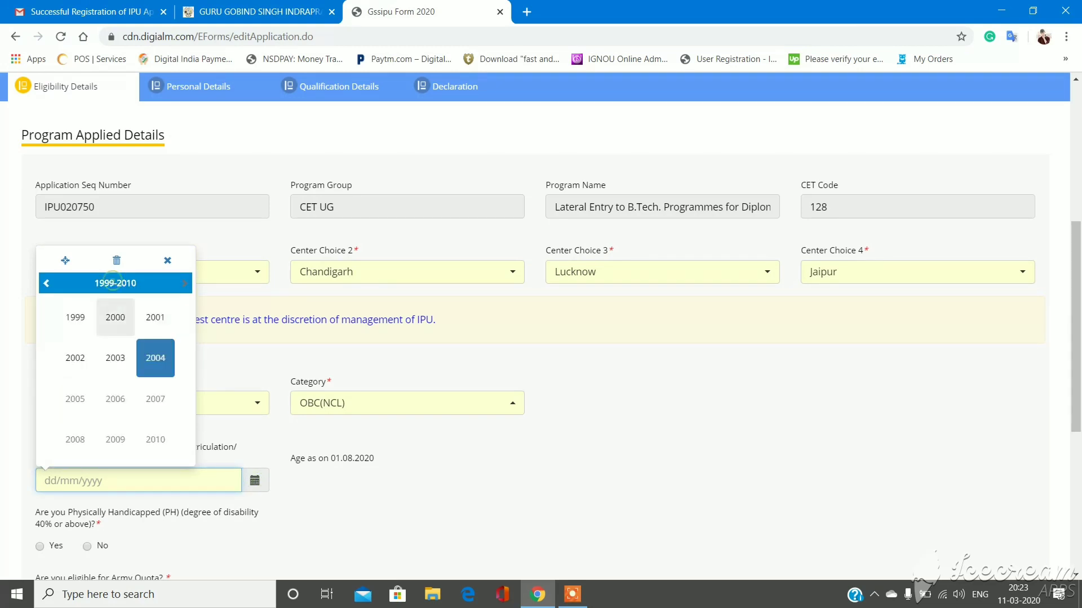
left_click(155, 317)
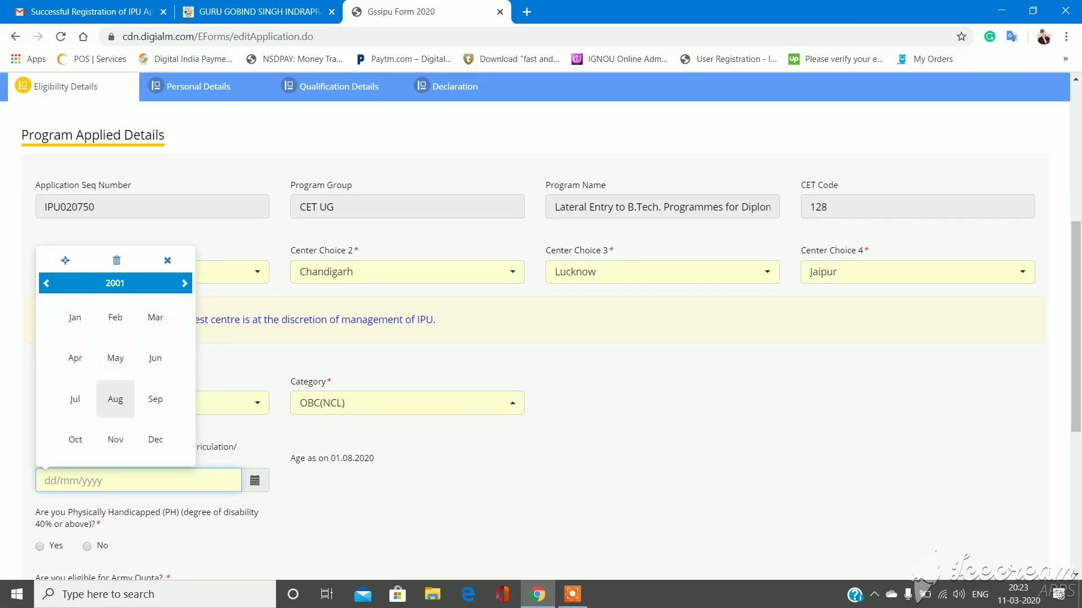
left_click(75, 398)
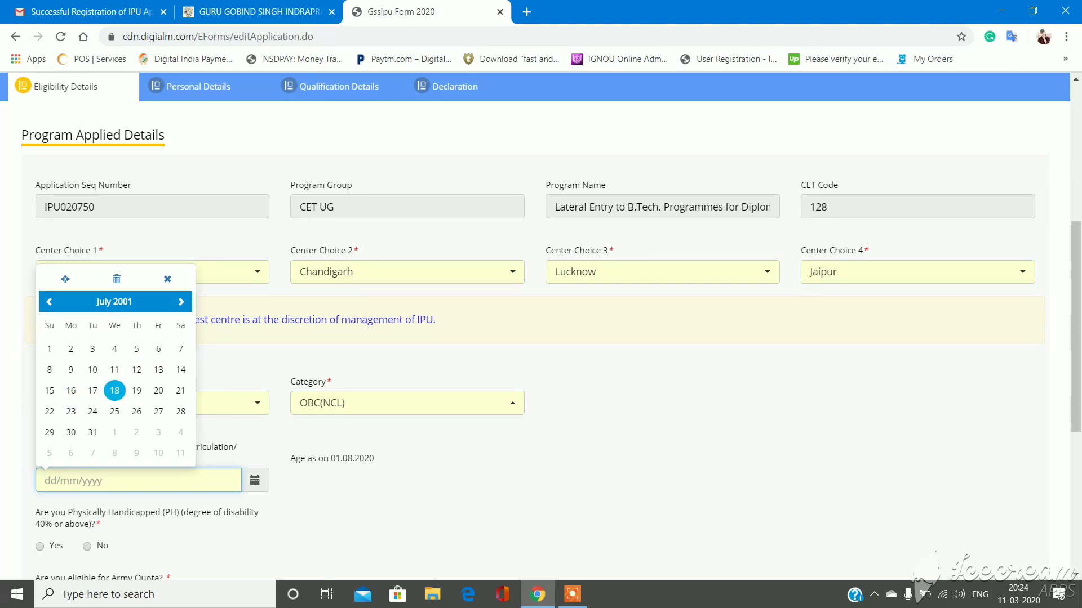
left_click(114, 391)
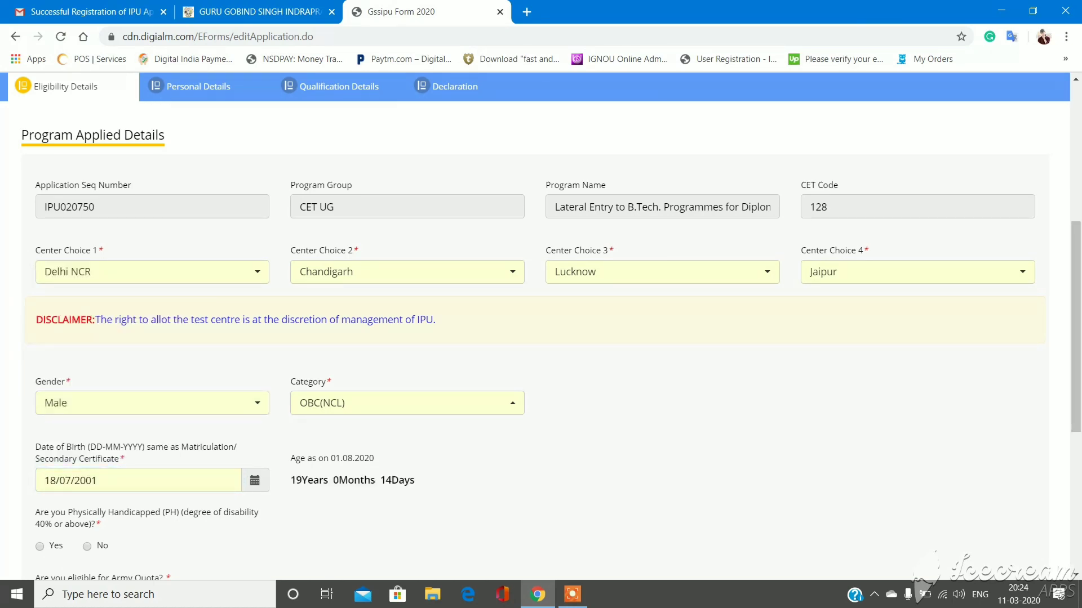
scroll(541, 327, "down", 3)
scroll(541, 326, "down", 3)
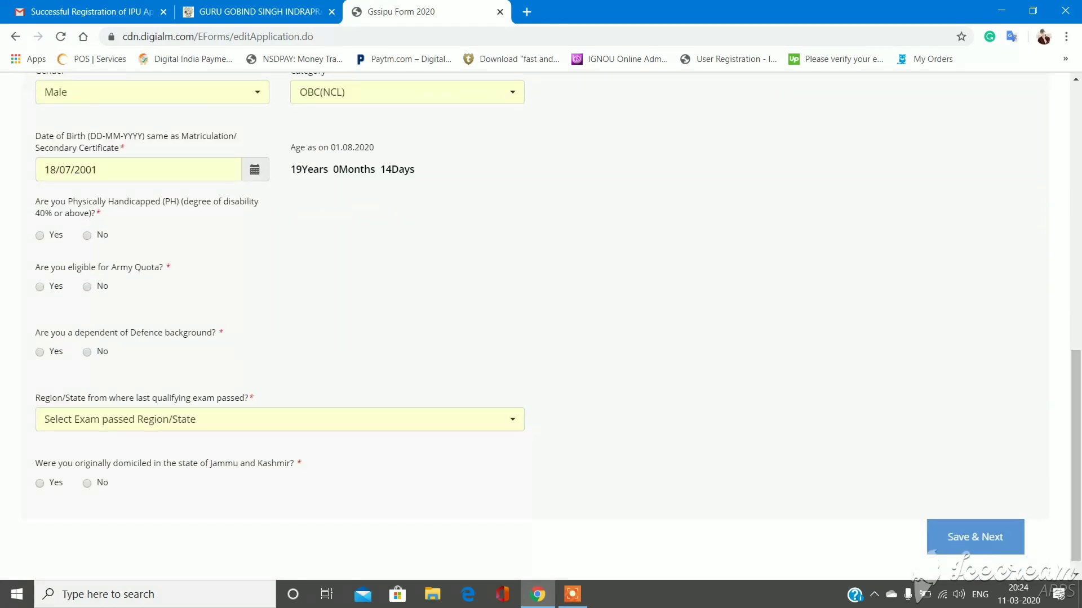
- Answer No to the disability, Army Quota and Defence questions
left_click(40, 236)
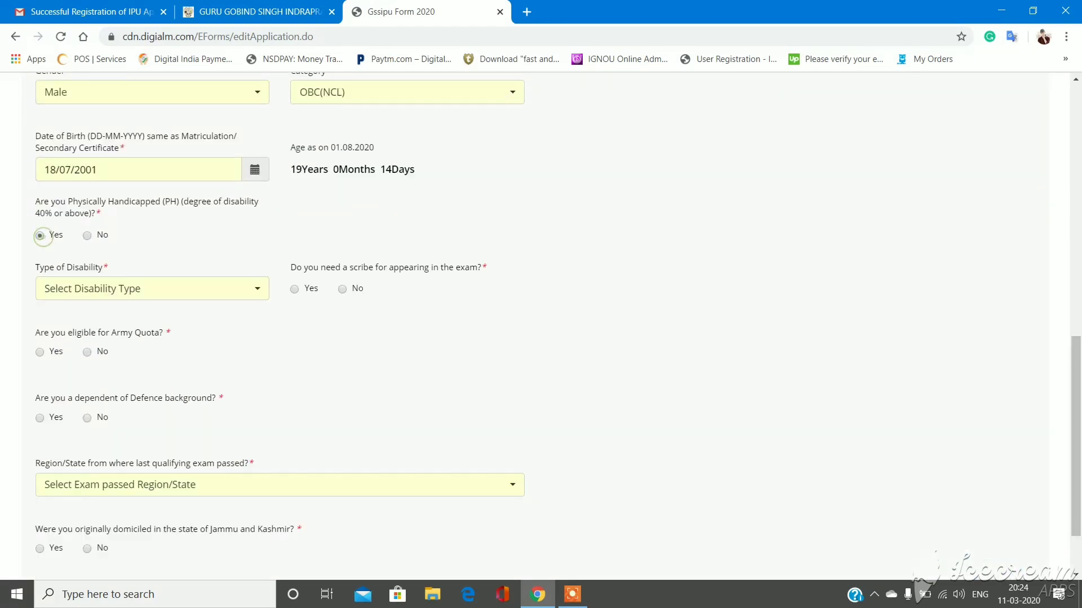
left_click(87, 236)
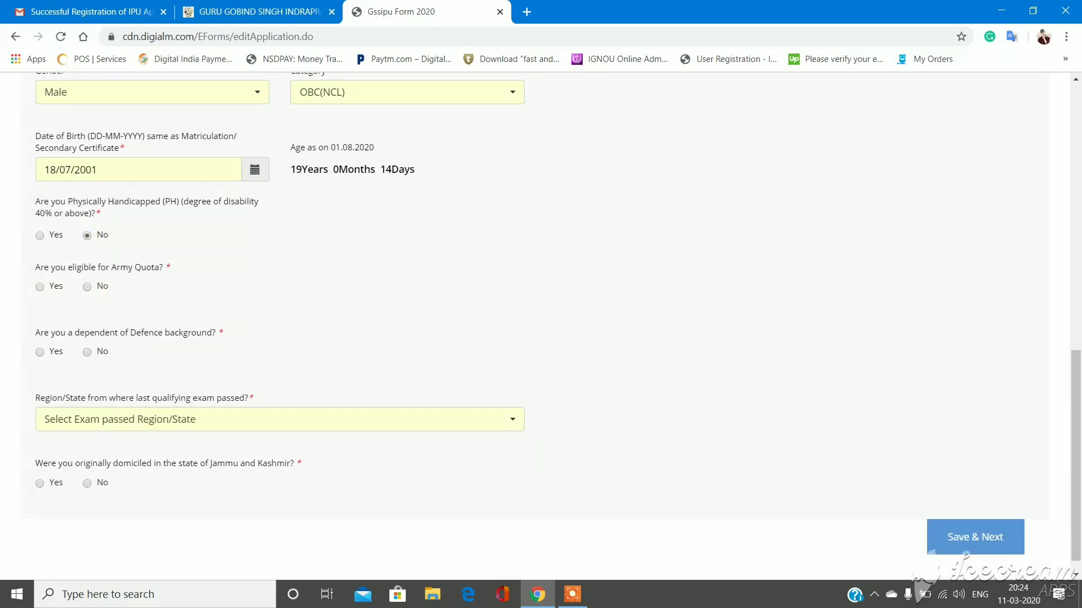
left_click(89, 286)
left_click(87, 352)
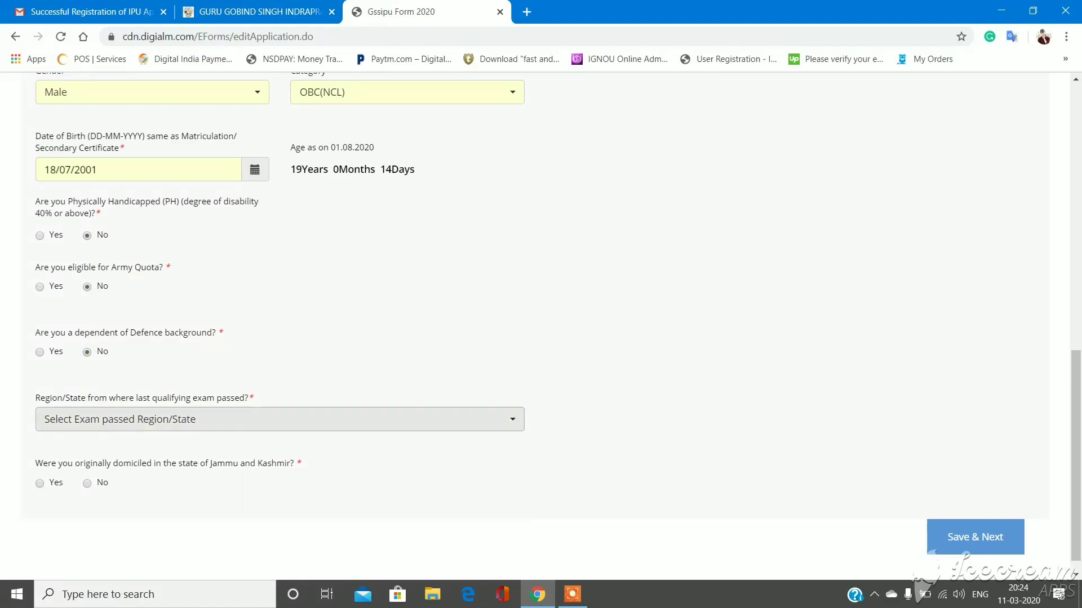
- Choose Delhi as exam region, answer No for J&K domicile, and save eligibility details
left_click(211, 419)
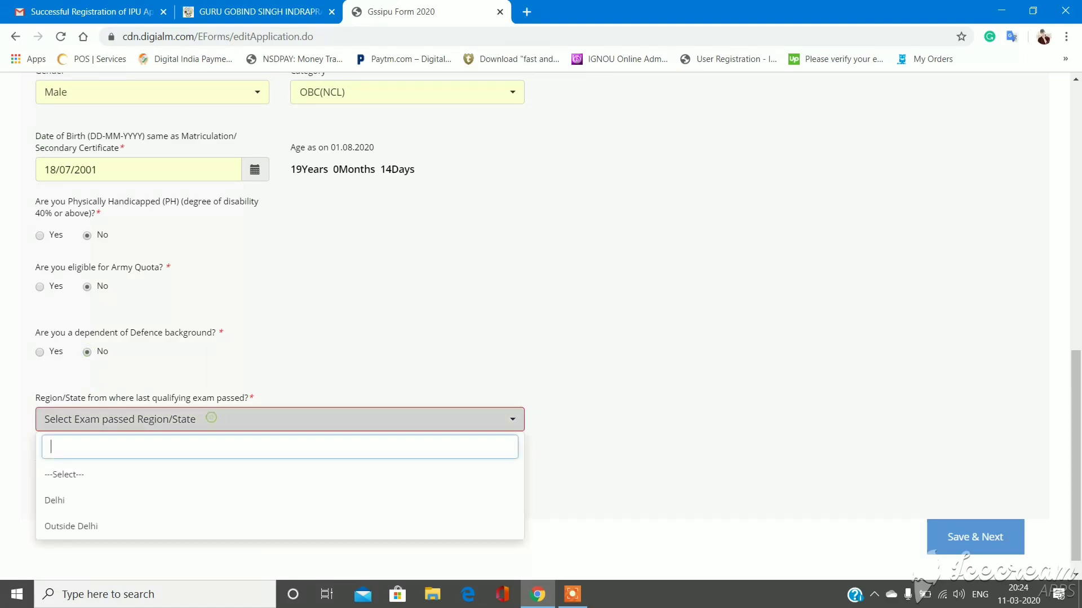
left_click(162, 501)
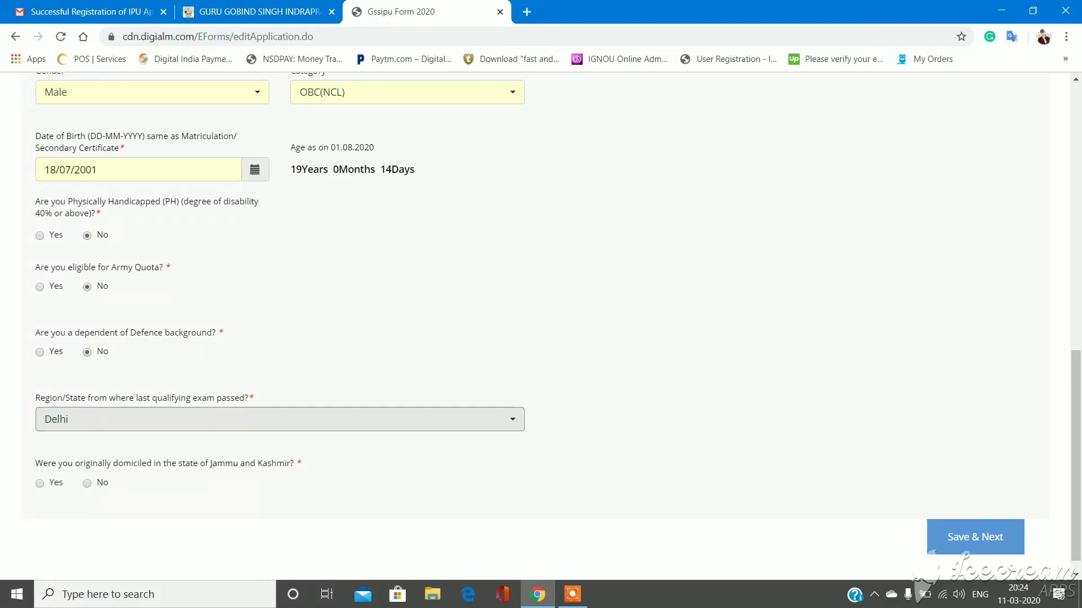
left_click(175, 414)
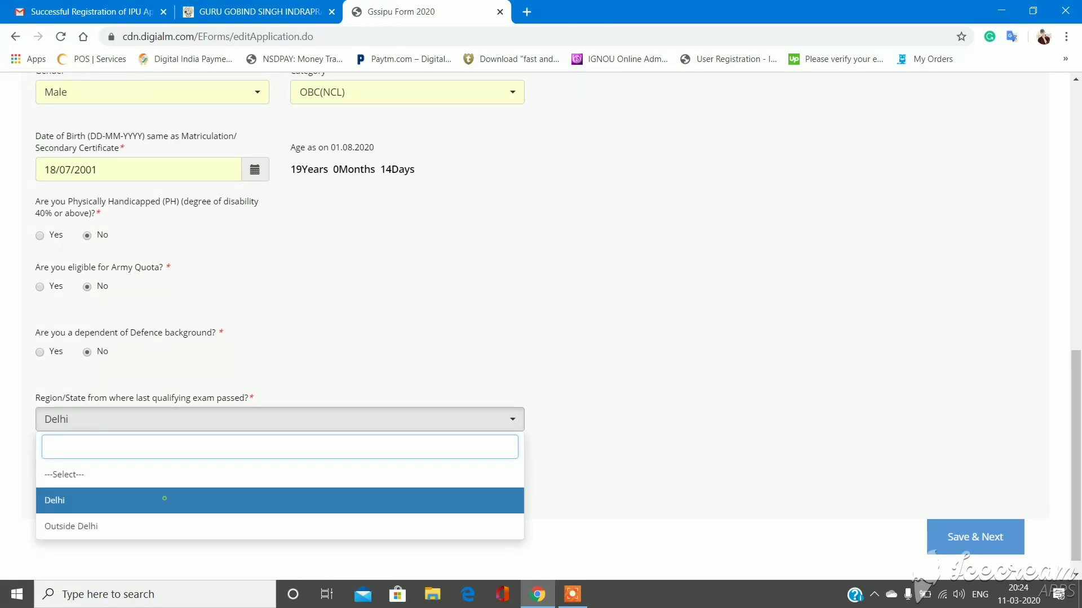
left_click(164, 499)
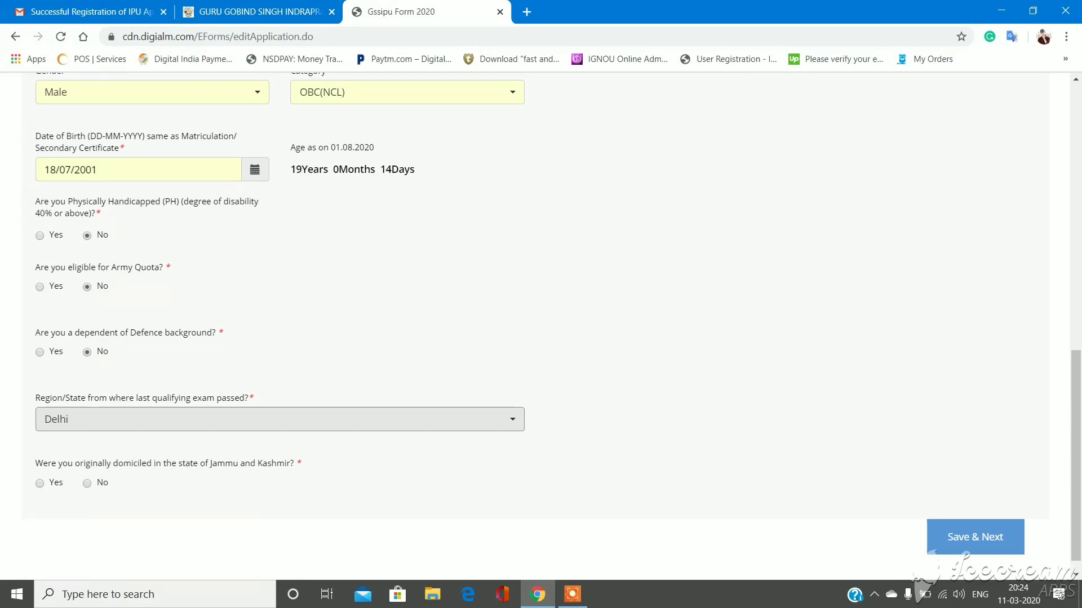
left_click(87, 484)
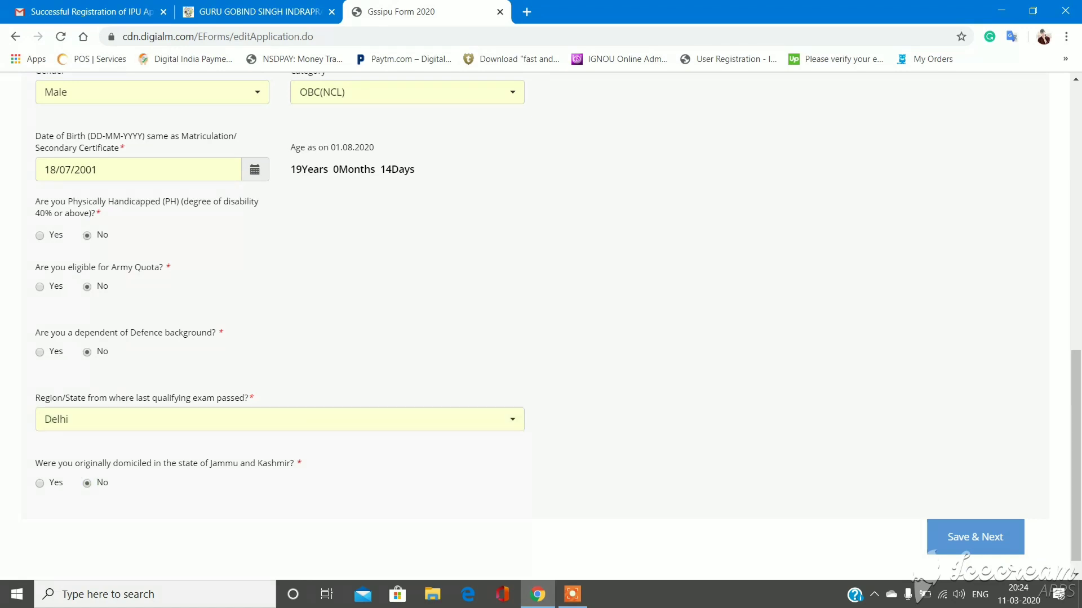
left_click(997, 542)
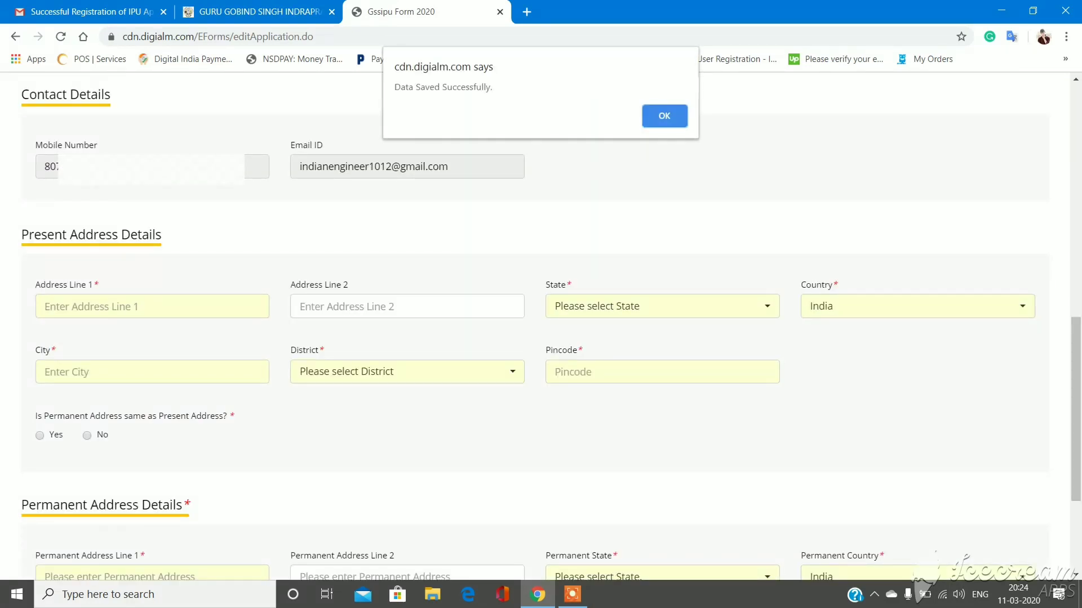
key("Return")
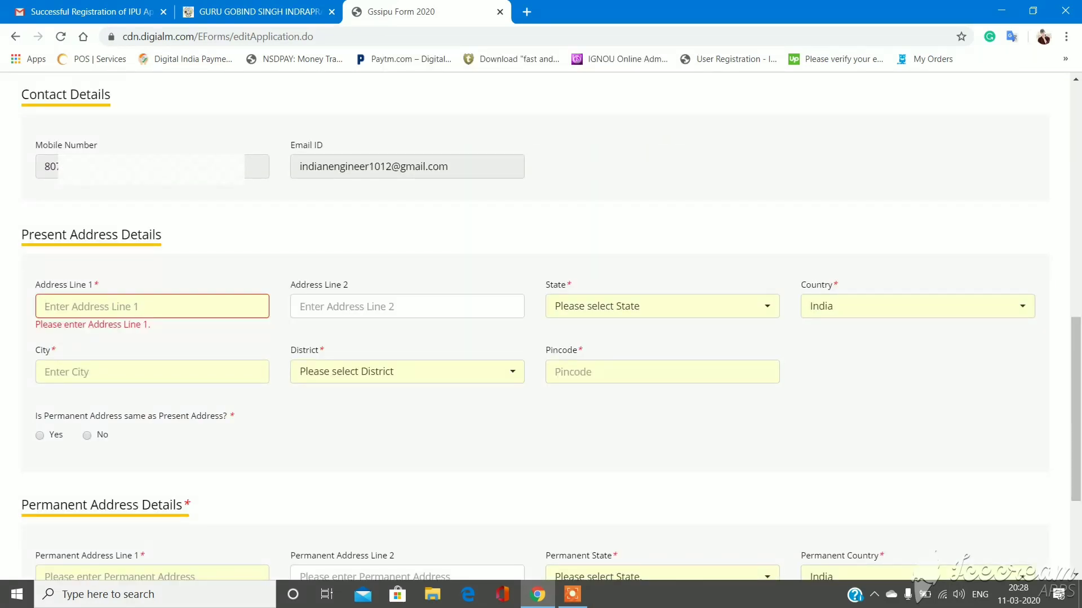
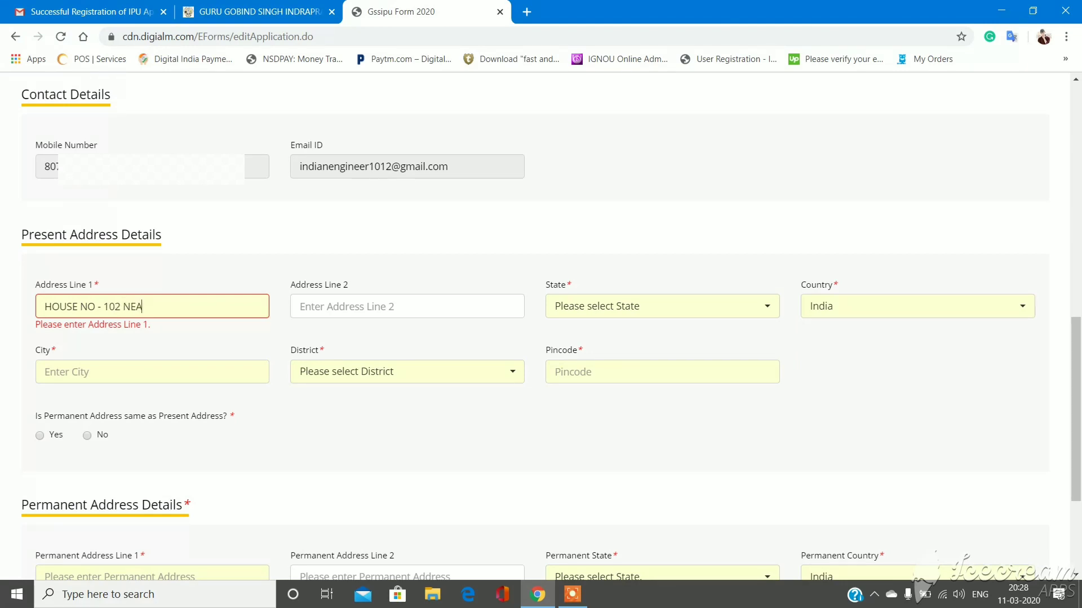
- Enter the locality 'MALVIYA NAGAR' and city in Address Line 2
left_click(406, 306)
type("MA")
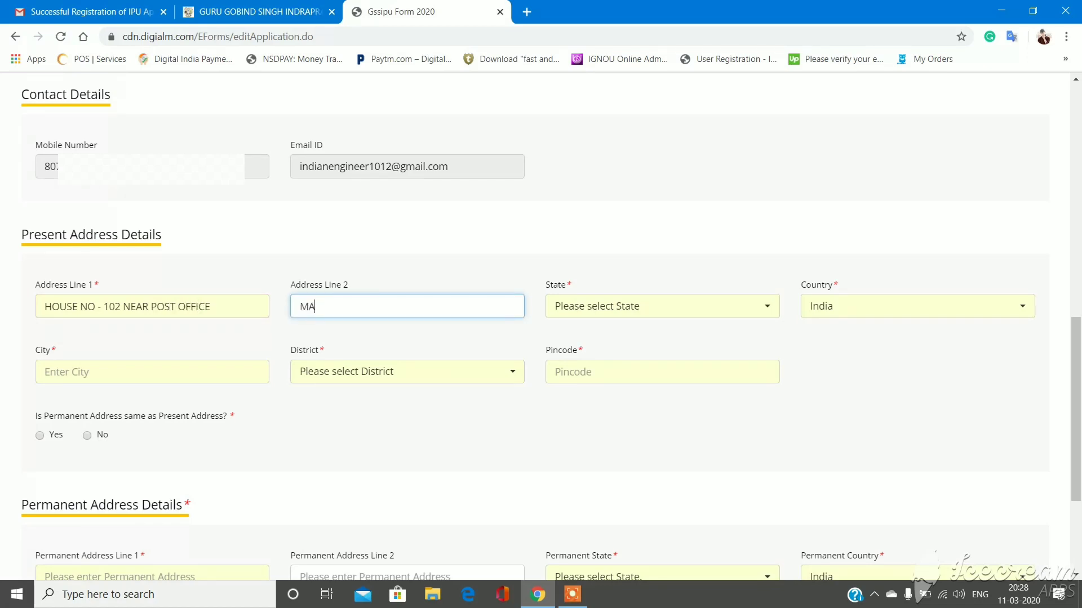
type("LVIYA AGAR")
key("BackSpace")
key("BackSpace")
key("BackSpace")
key("BackSpace")
type("NNA")
key("BackSpace")
key("BackSpace")
type("AGAR")
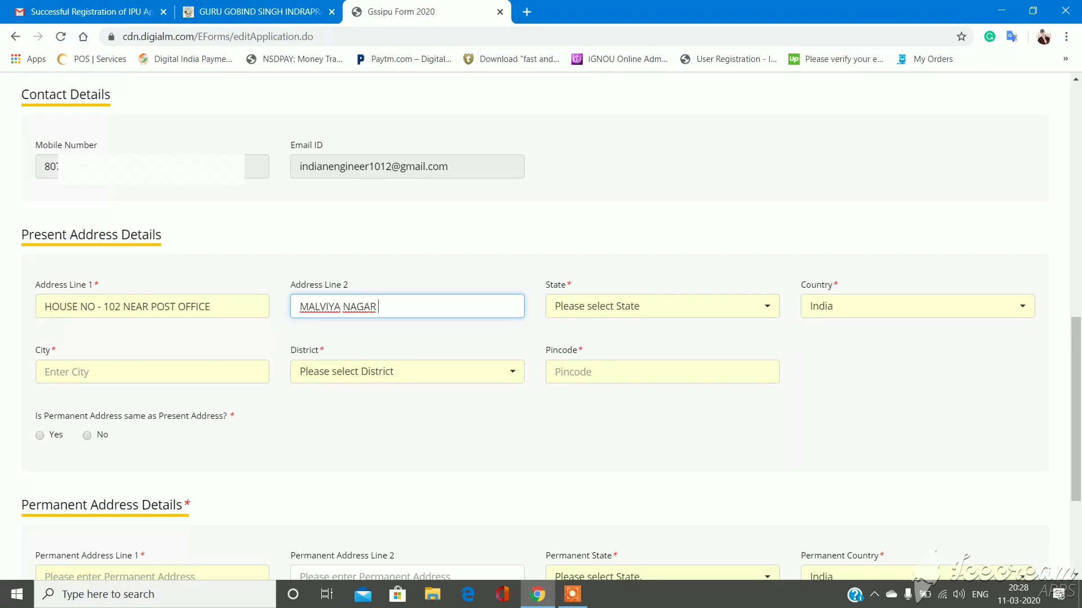
type(" NEW DELH")
type("O")
- Set the present address state to Delhi and country to India
left_click(662, 306)
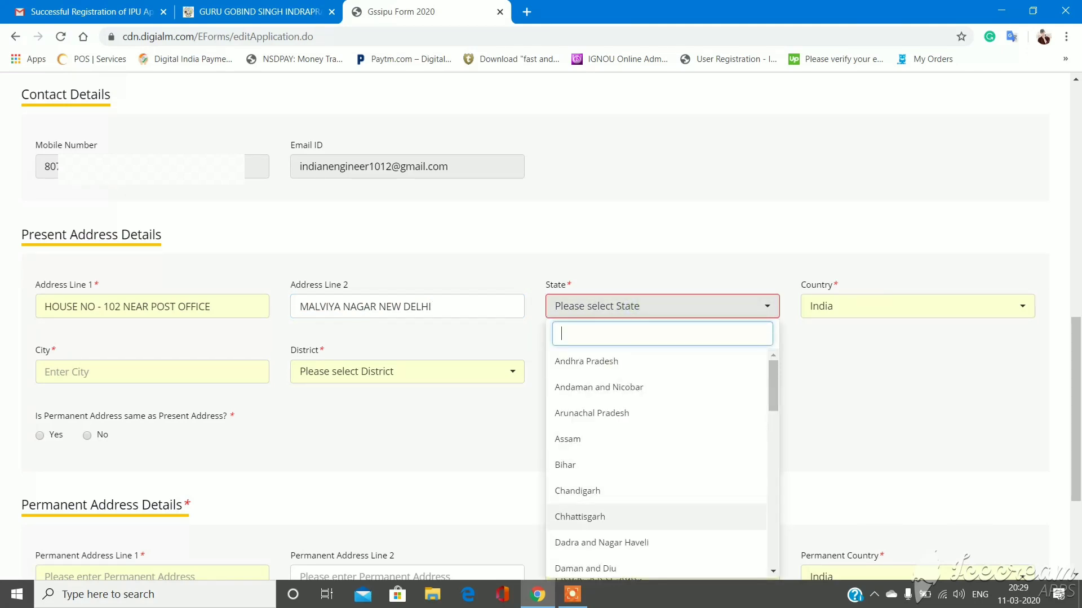
scroll(600, 464, "down", 3)
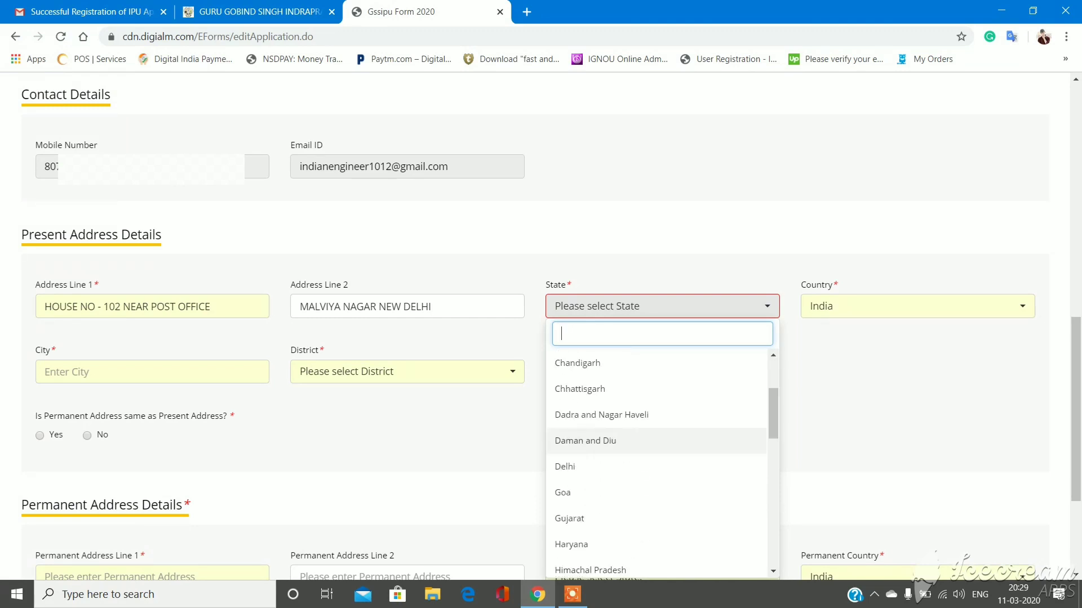
left_click(600, 464)
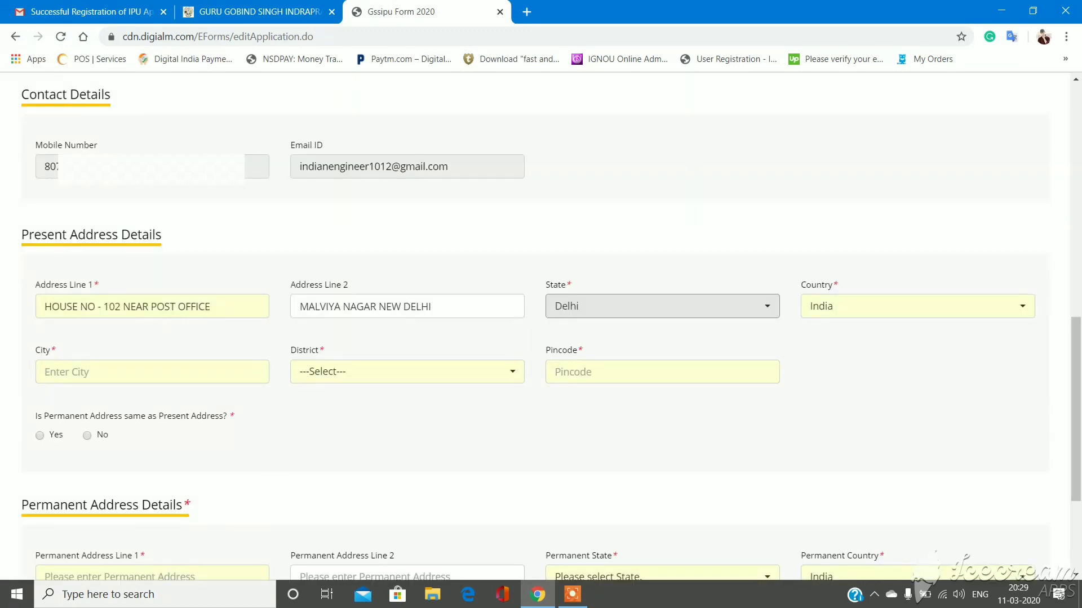
left_click(918, 306)
left_click(857, 386)
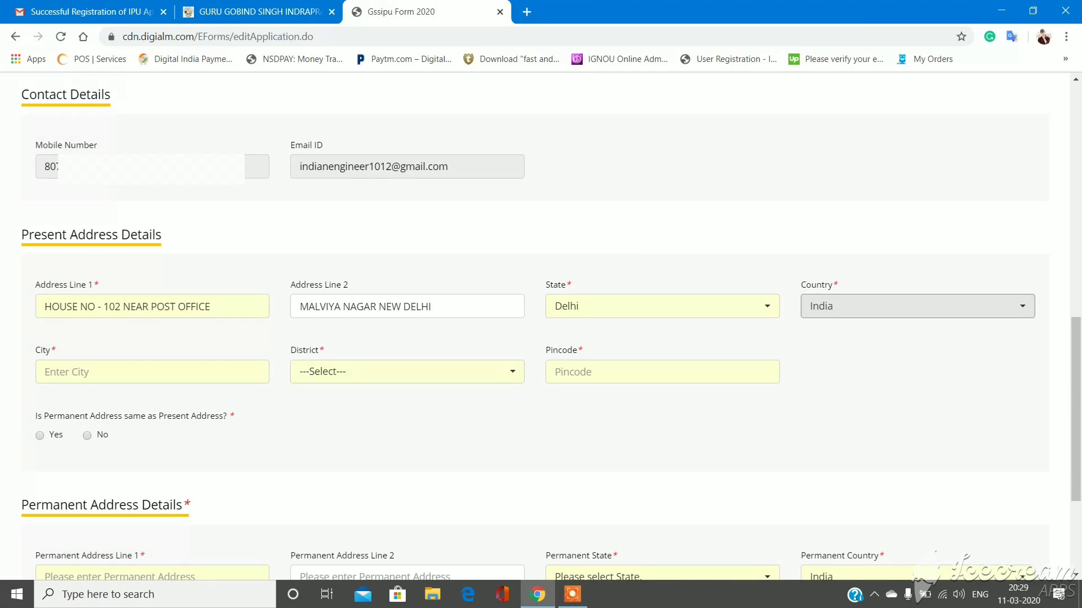
- Enter city NEW DELHI, district South Delhi and pincode 110017
left_click(152, 372)
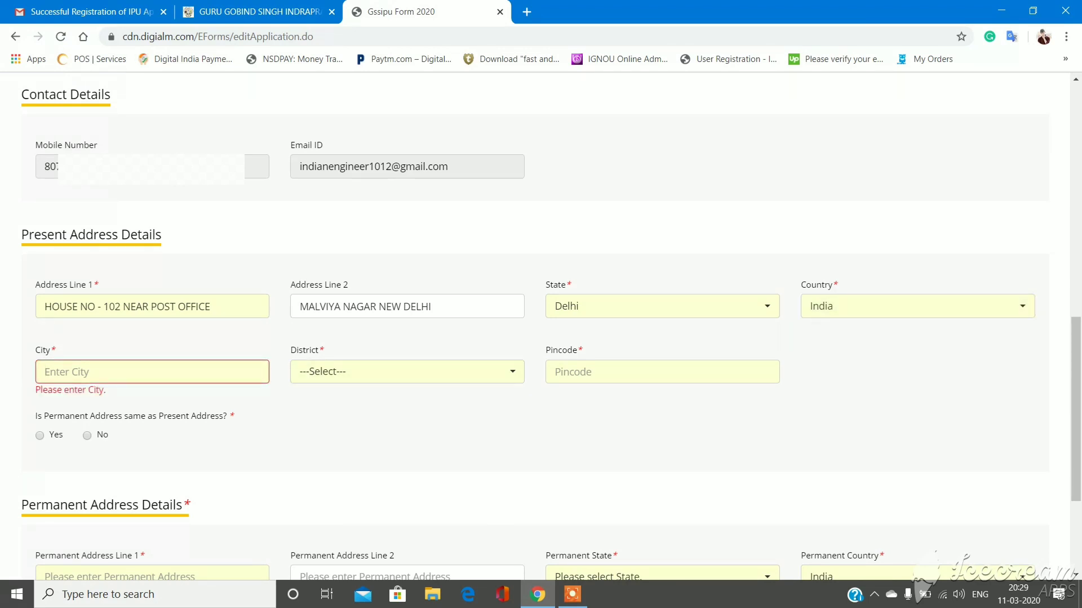
type("Ed")
key("BackSpace")
key("BackSpace")
type("NEW DELHI")
left_click(439, 373)
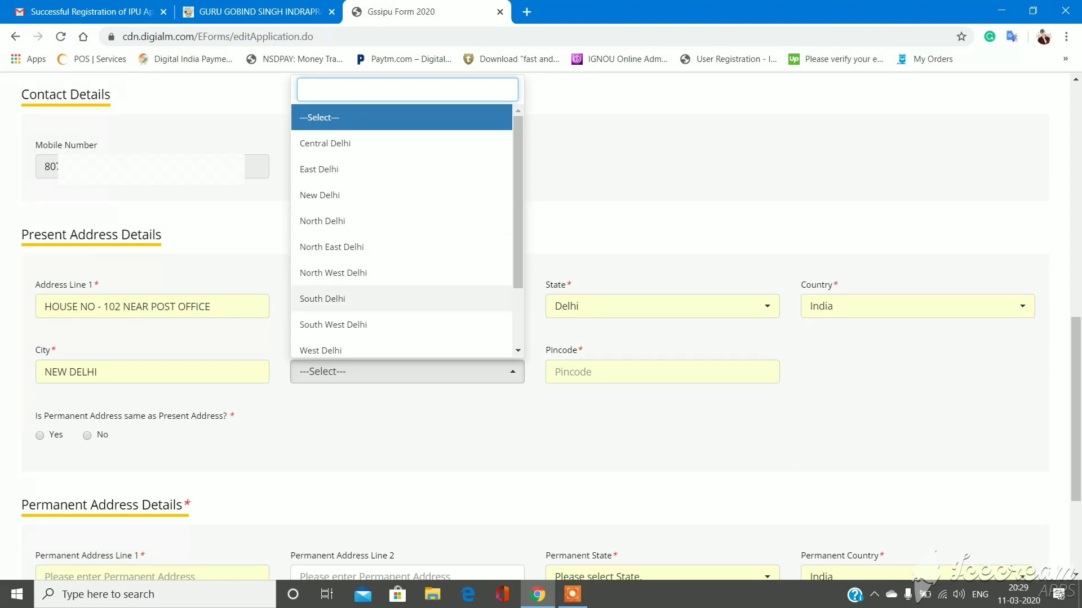
left_click(322, 299)
key("Tab")
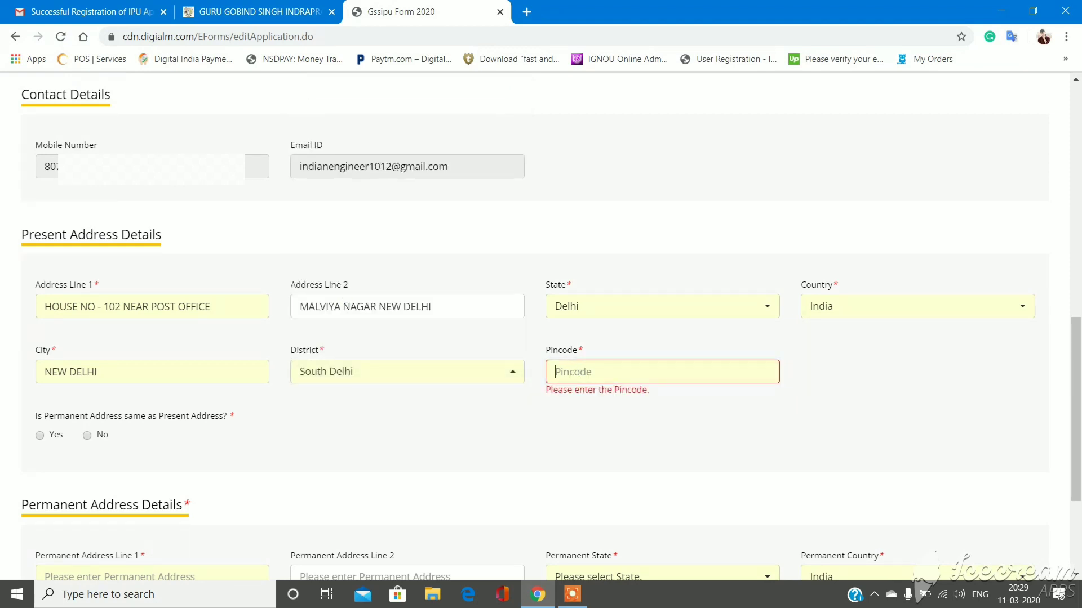
type("110017")
- Make the permanent address the same as present and try saving the address details
key("Tab")
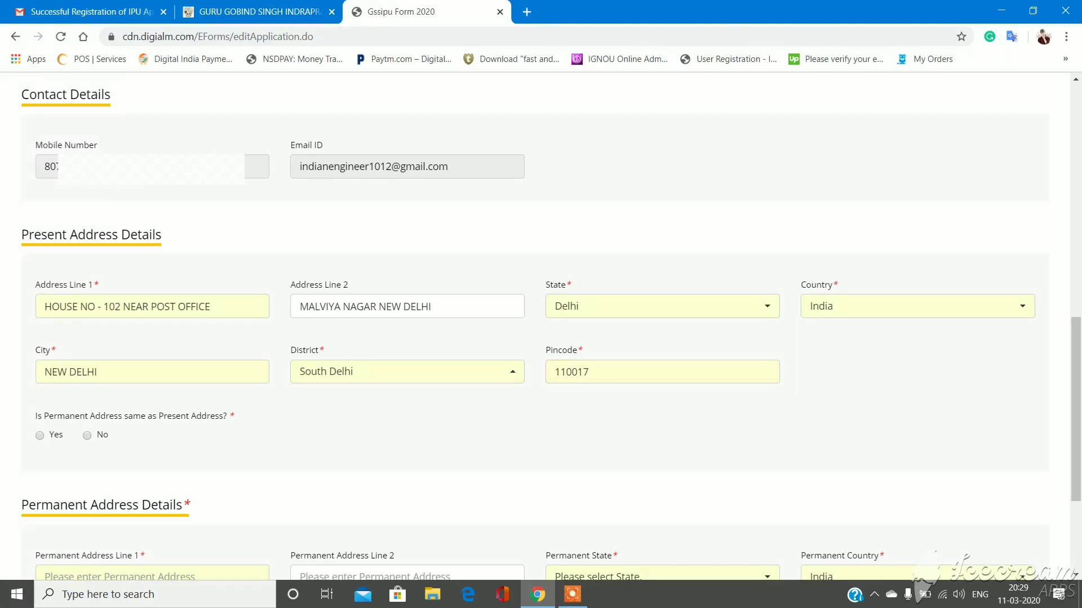
key("space")
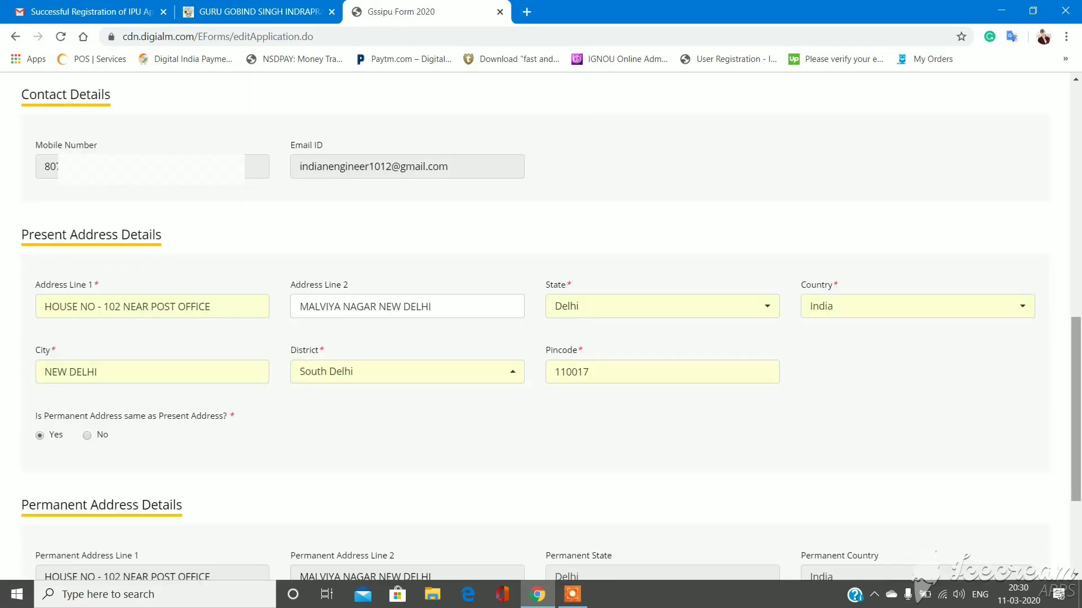
scroll(540, 327, "down", 3)
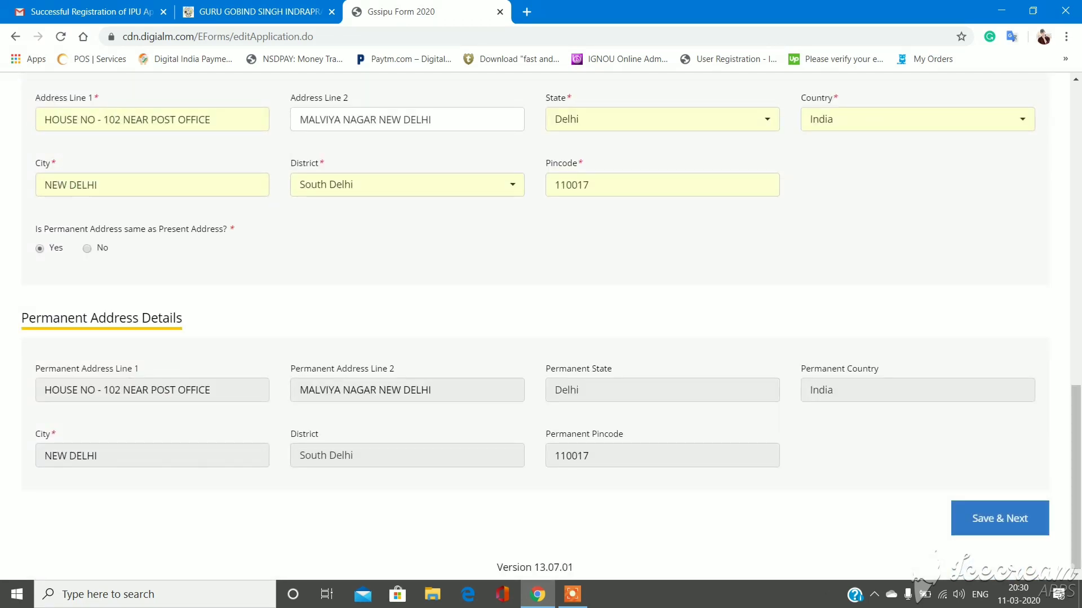
left_click(1000, 519)
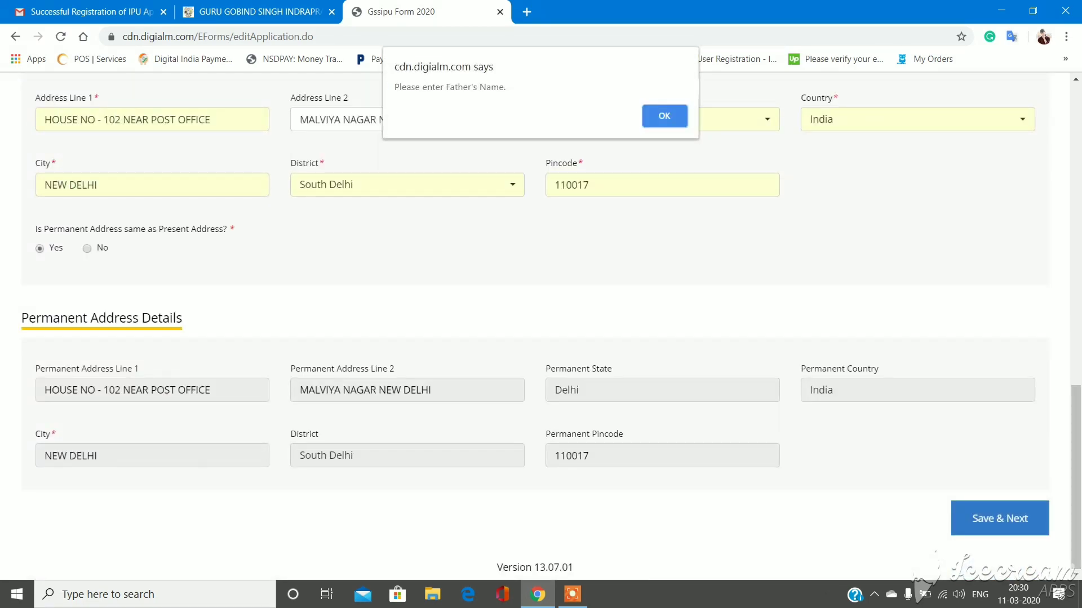
- Dismiss the missing-name warning and fill in the father's and mother's names
left_click(657, 116)
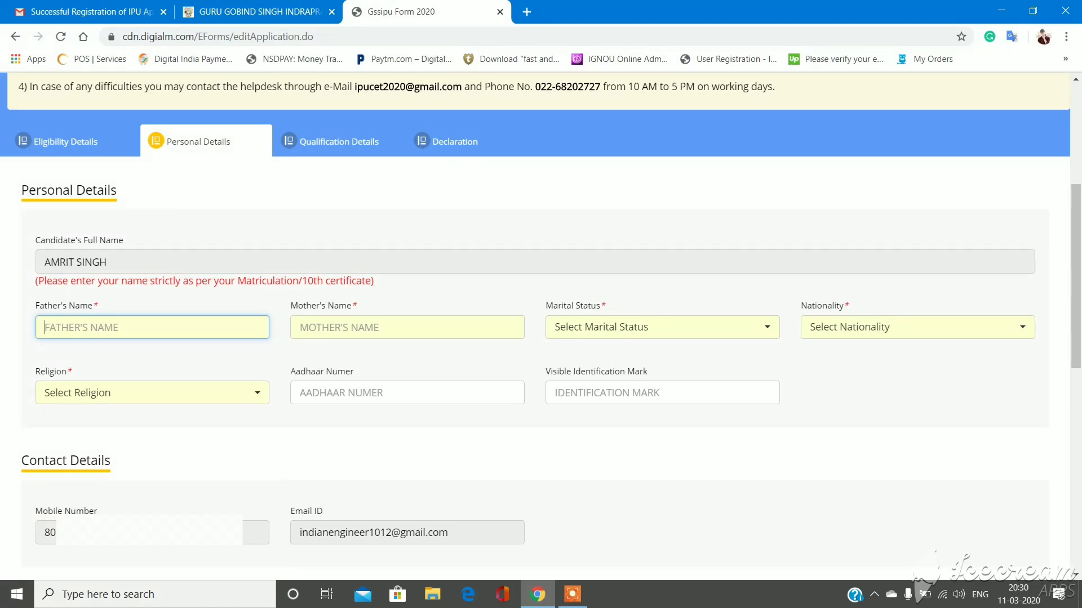
left_click(338, 327)
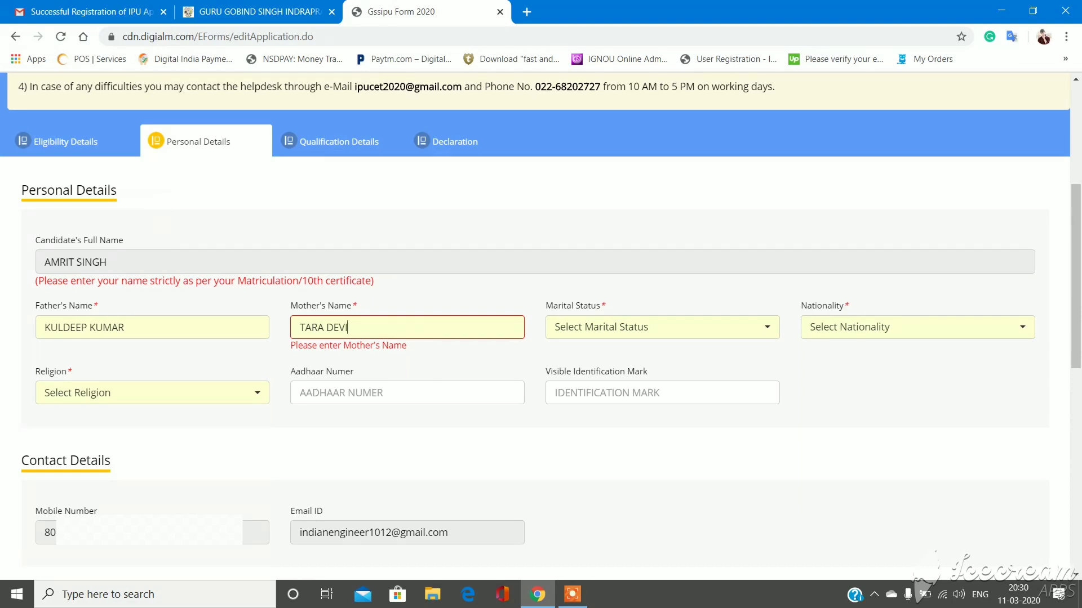
- Set the marital status to Unmarried
key("Tab")
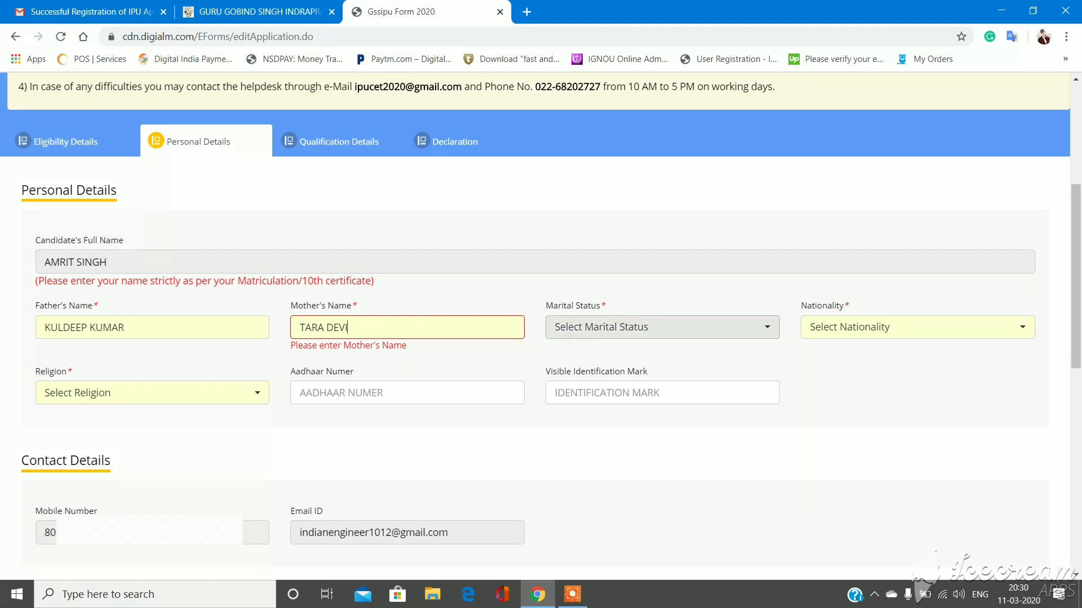
key("Down")
key("Down")
key("Down")
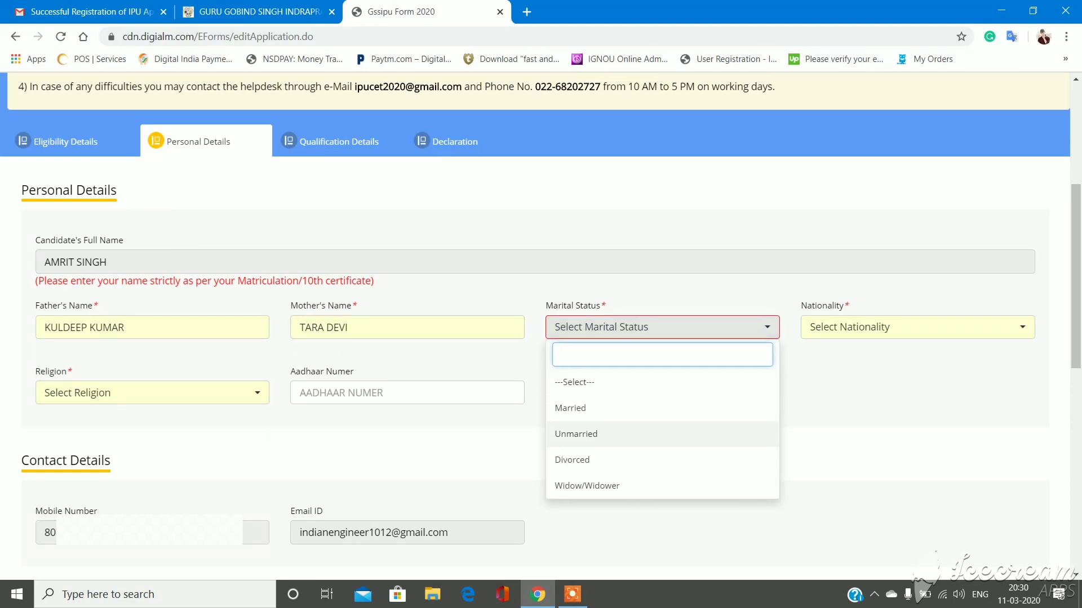
key("Up")
key("Down")
key("Down")
key("Down")
key("Up")
key("Up")
key("Up")
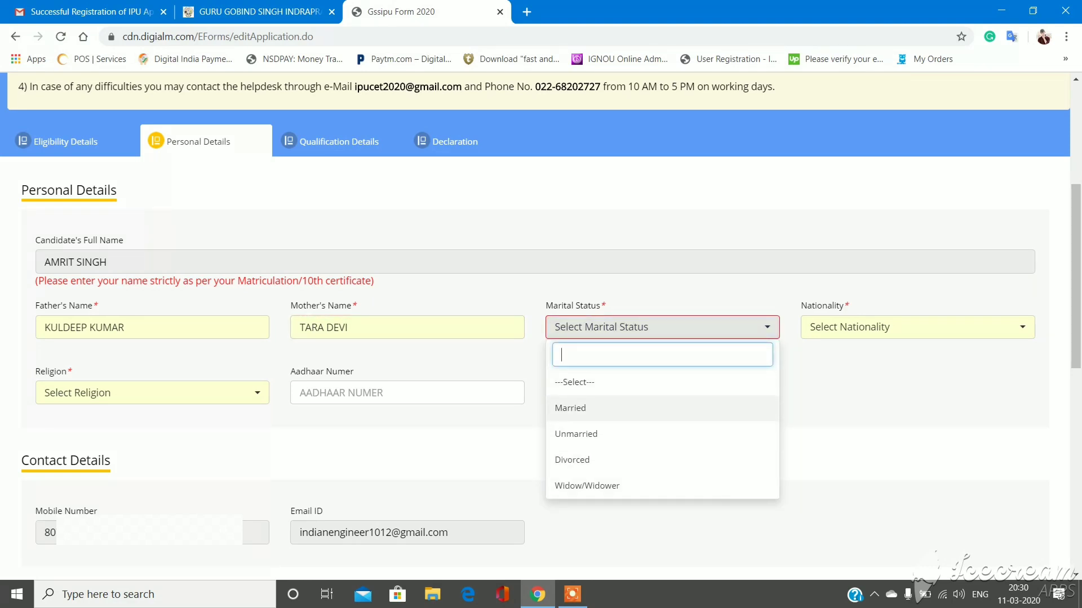
key("Down")
key("Return")
- Set nationality to Indian and religion to Hindu
key("Tab")
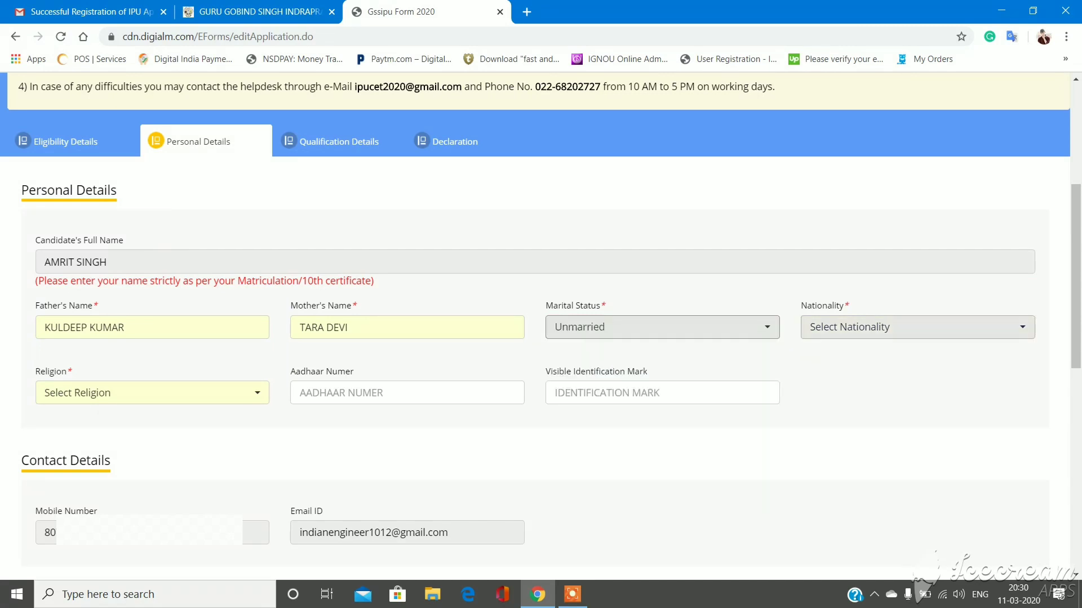
key("Down")
key("Down")
key("Down")
key("Up")
key("Up")
key("Return")
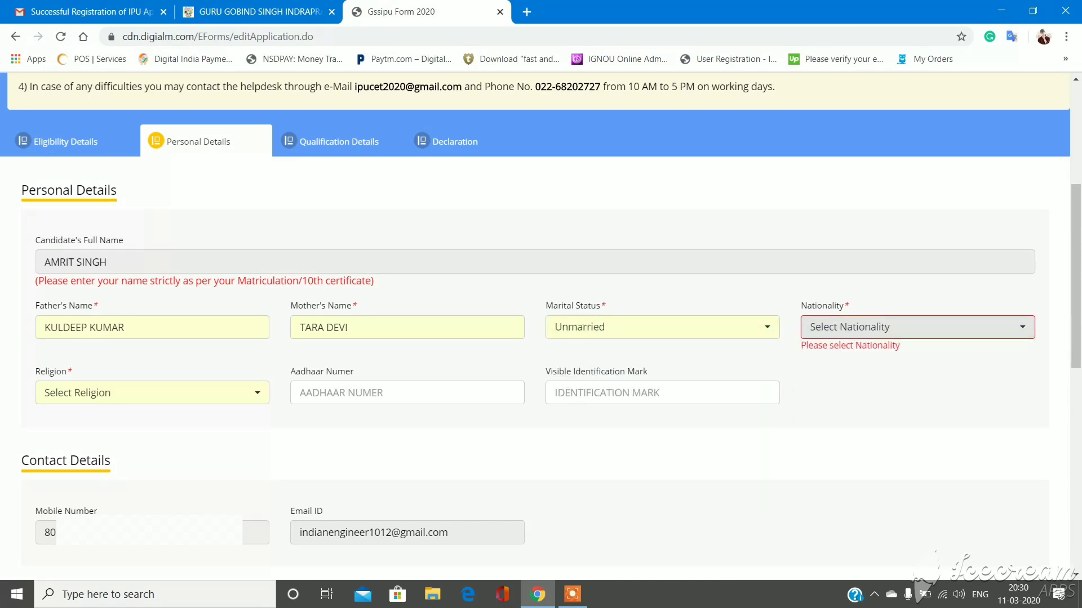
key("Tab")
key("Down")
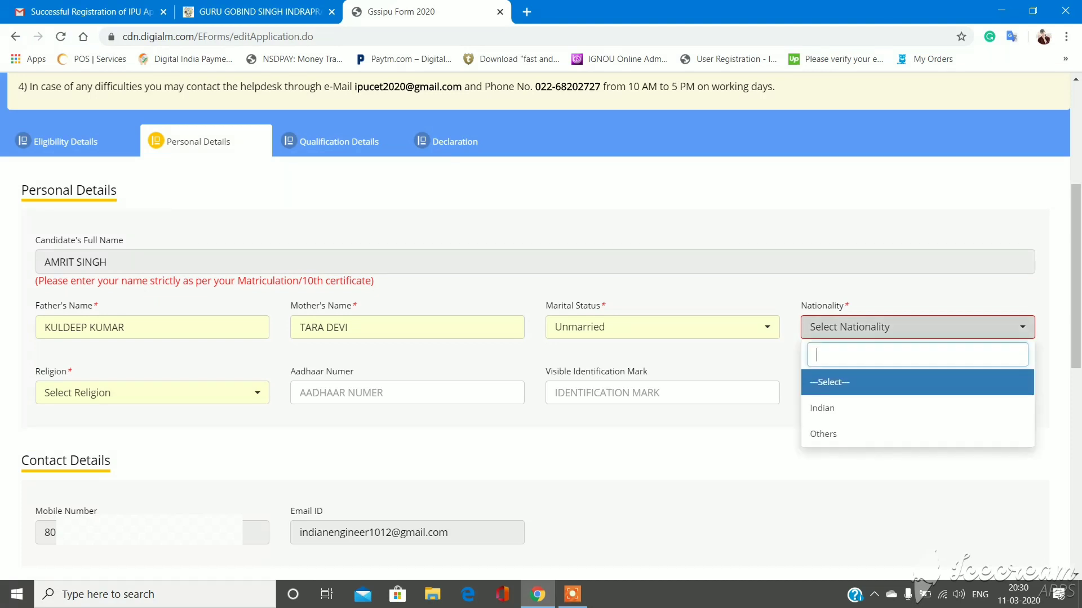
key("Down")
key("Return")
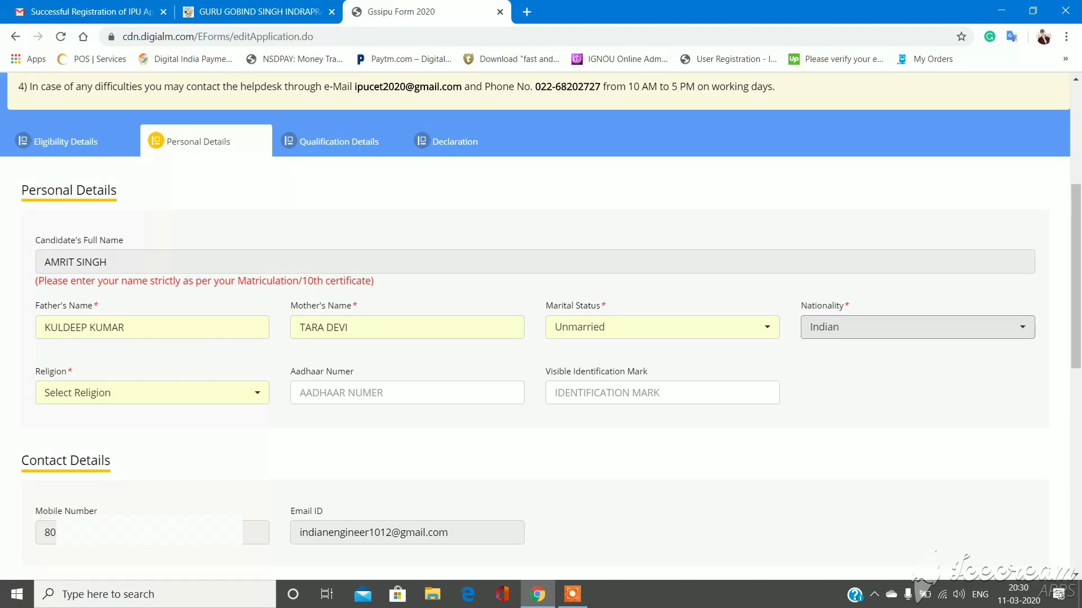
key("Tab")
key("Down")
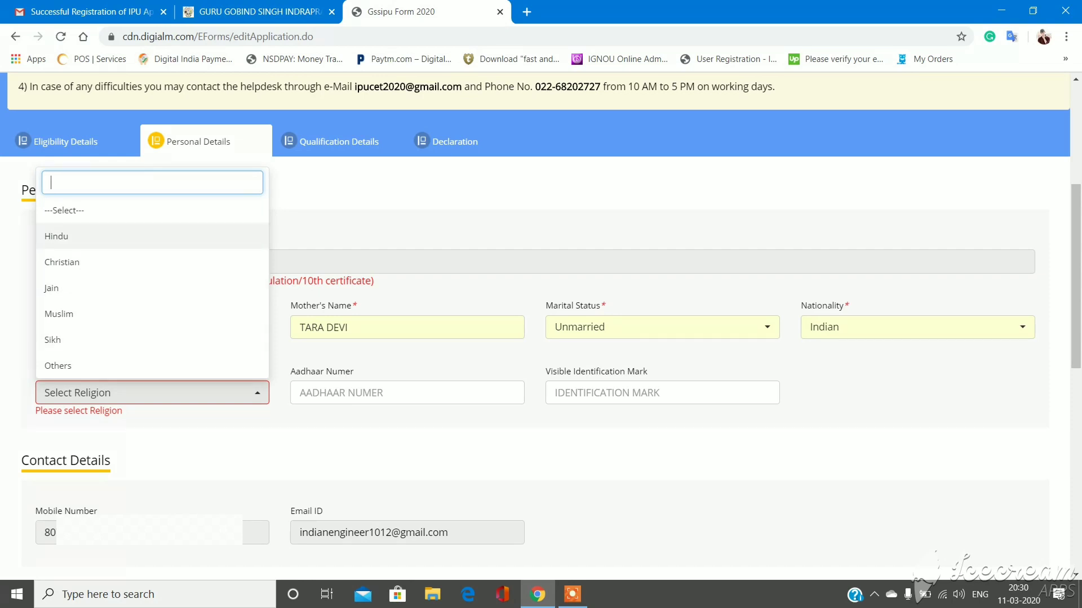
key("Return")
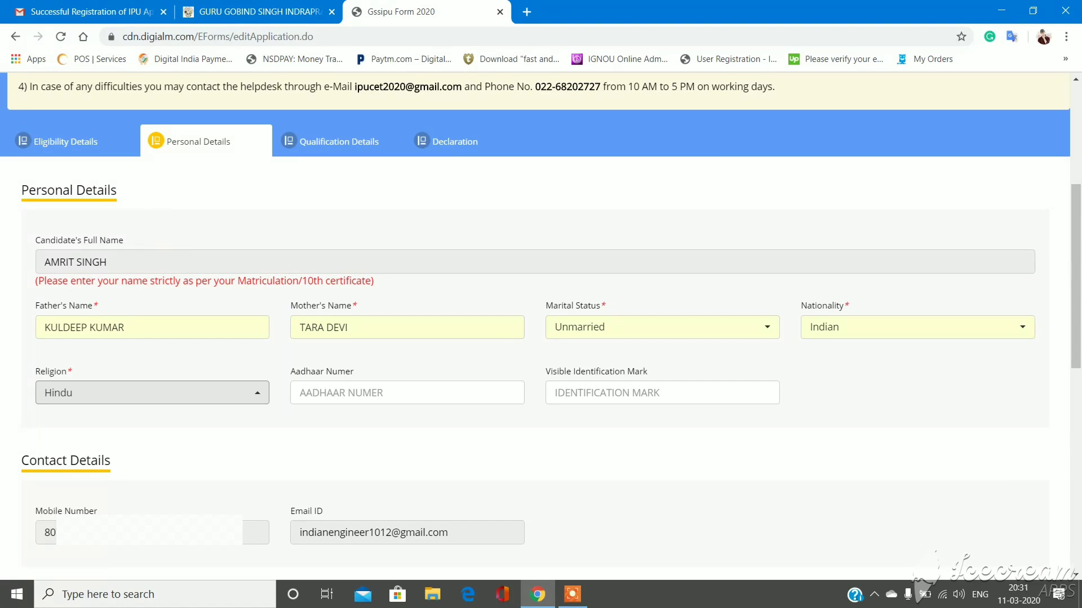
- Save the personal details and continue to the next section
scroll(541, 325, "down", 3)
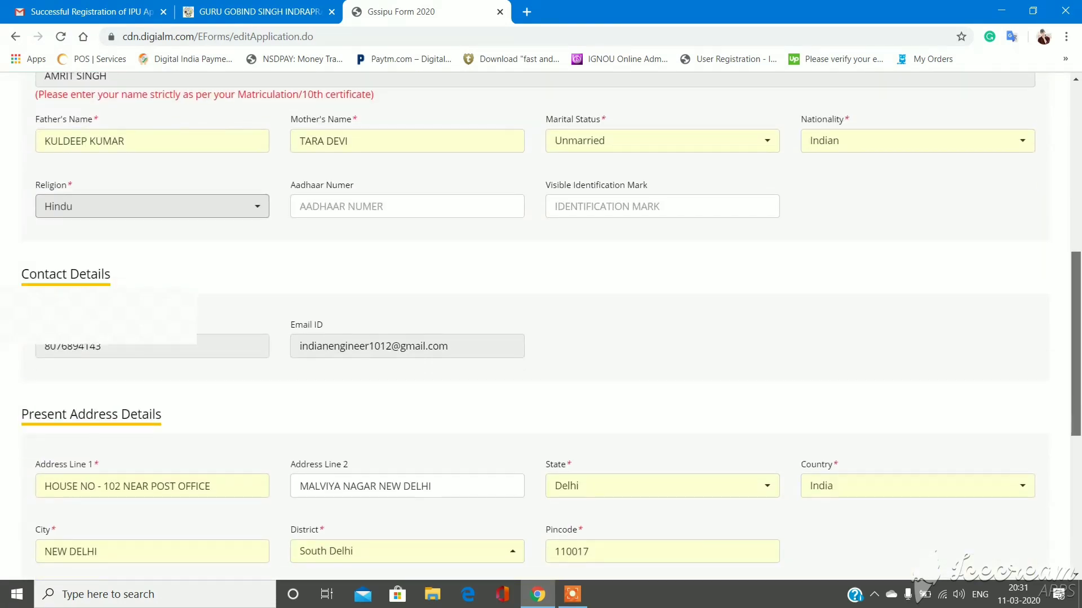
scroll(540, 325, "down", 1)
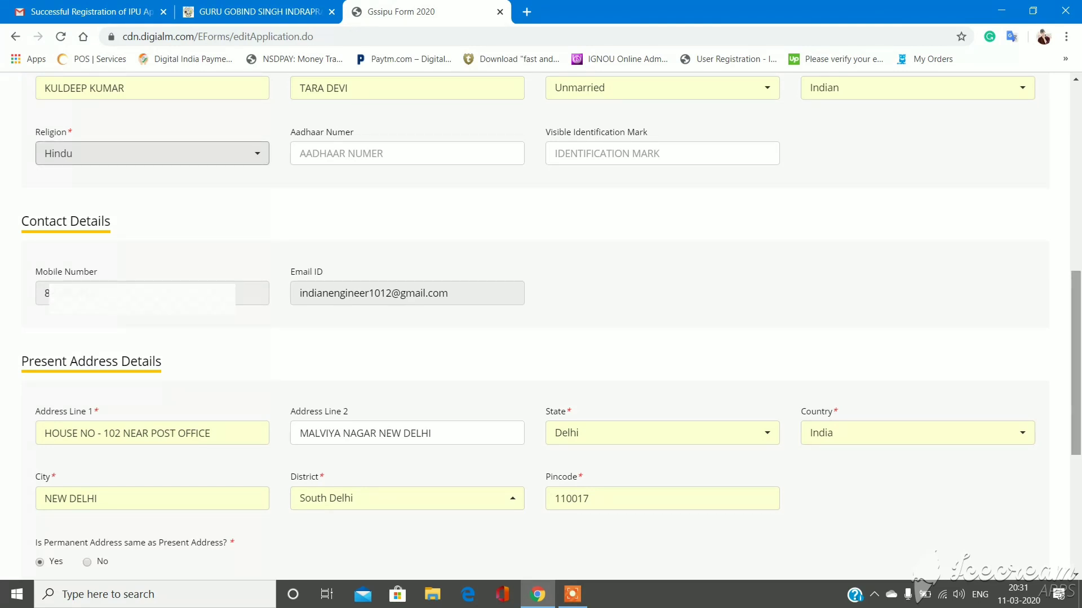
scroll(1075, 395, "down", 2)
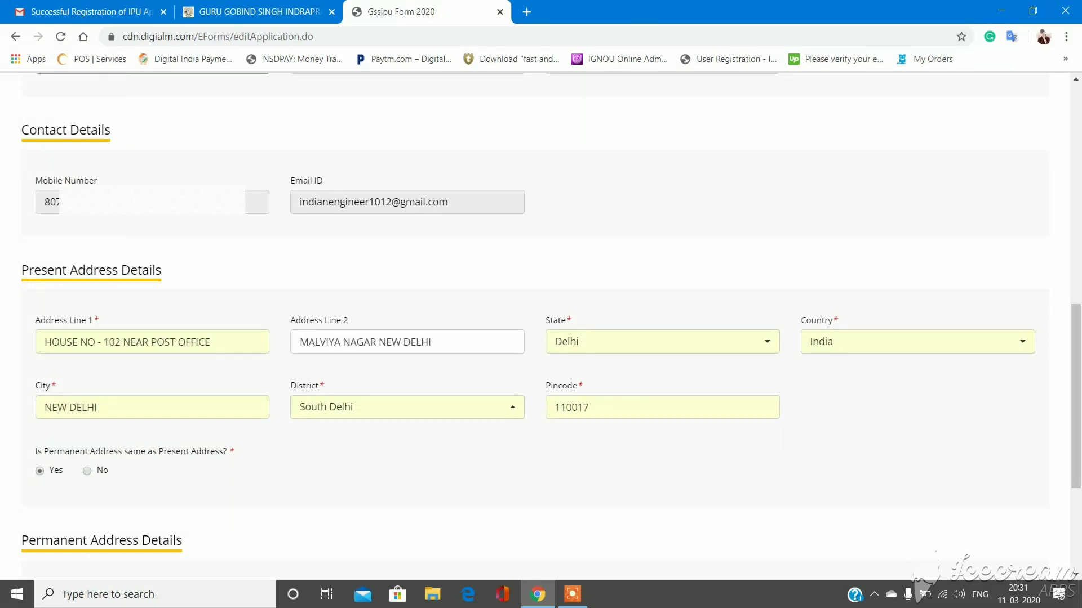
left_click_drag(34, 385, 235, 452)
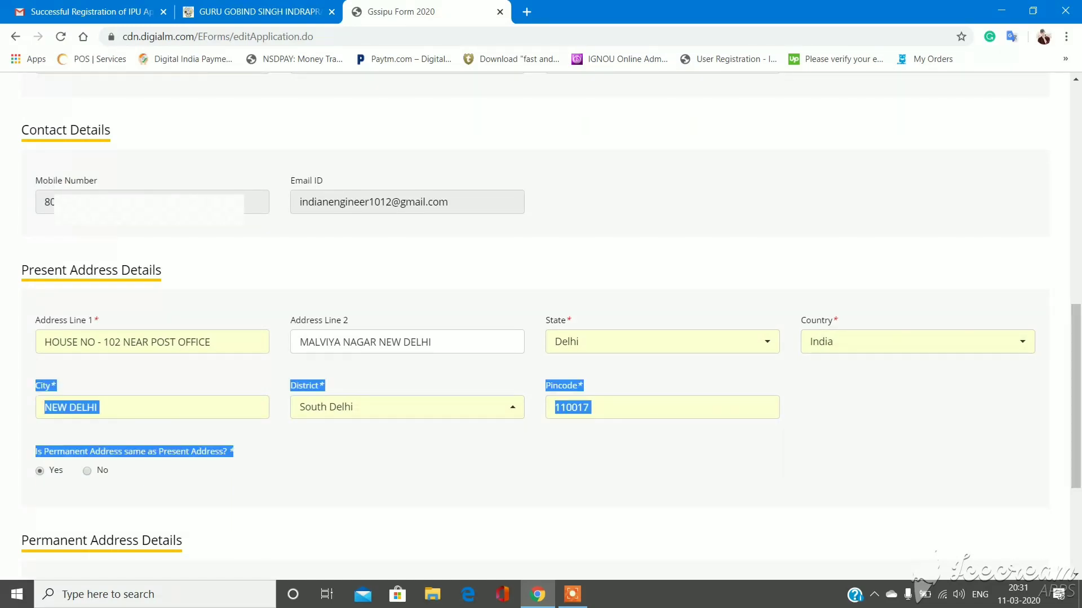
scroll(1076, 395, "down", 5)
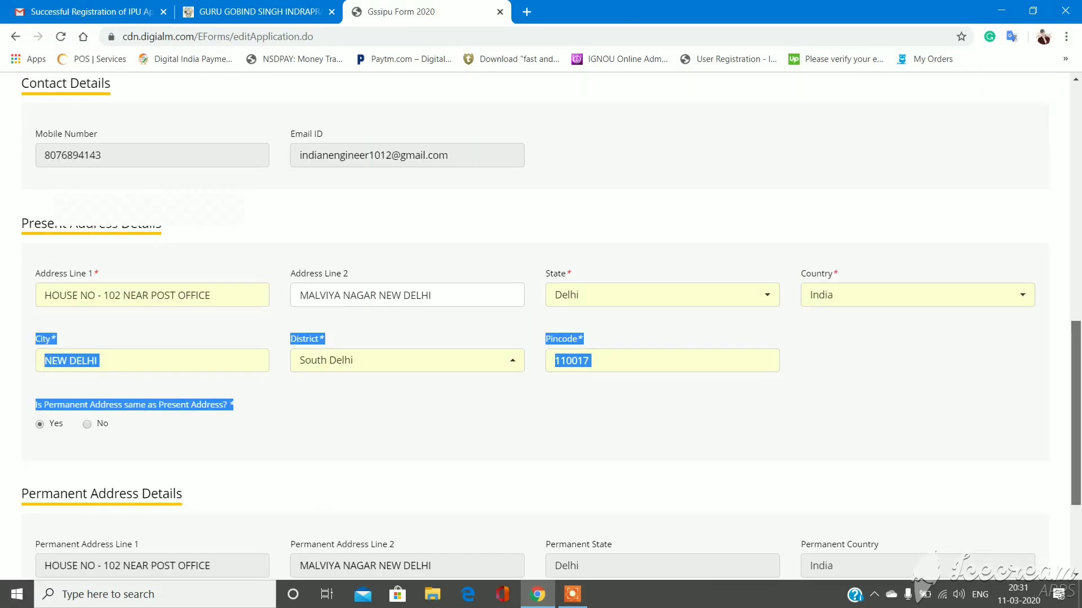
left_click(1000, 518)
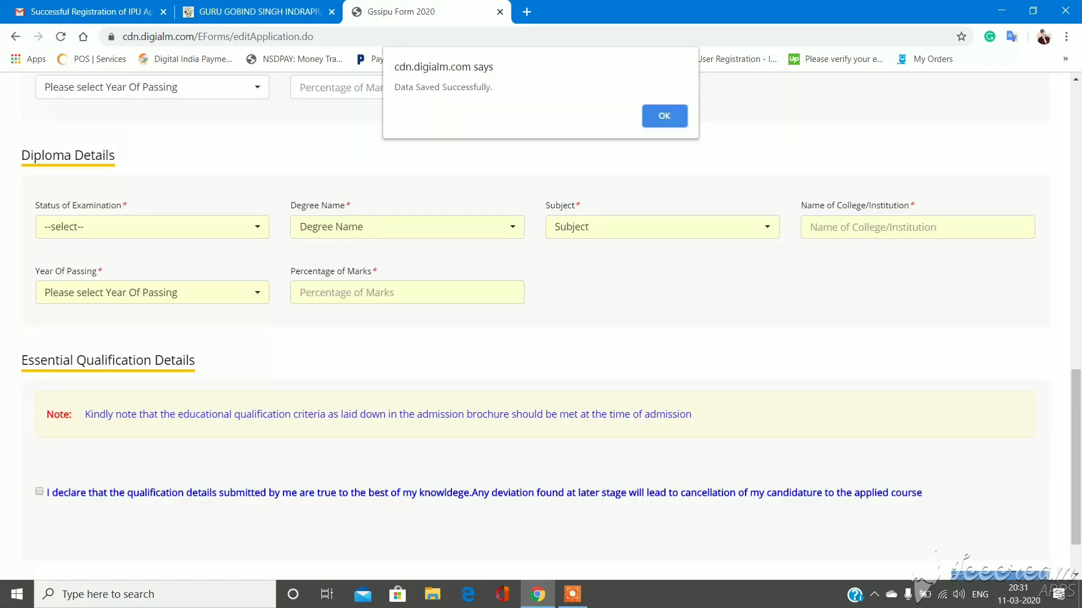
- Dismiss the saved notice and enter CBSE as the 10th board
key("Return")
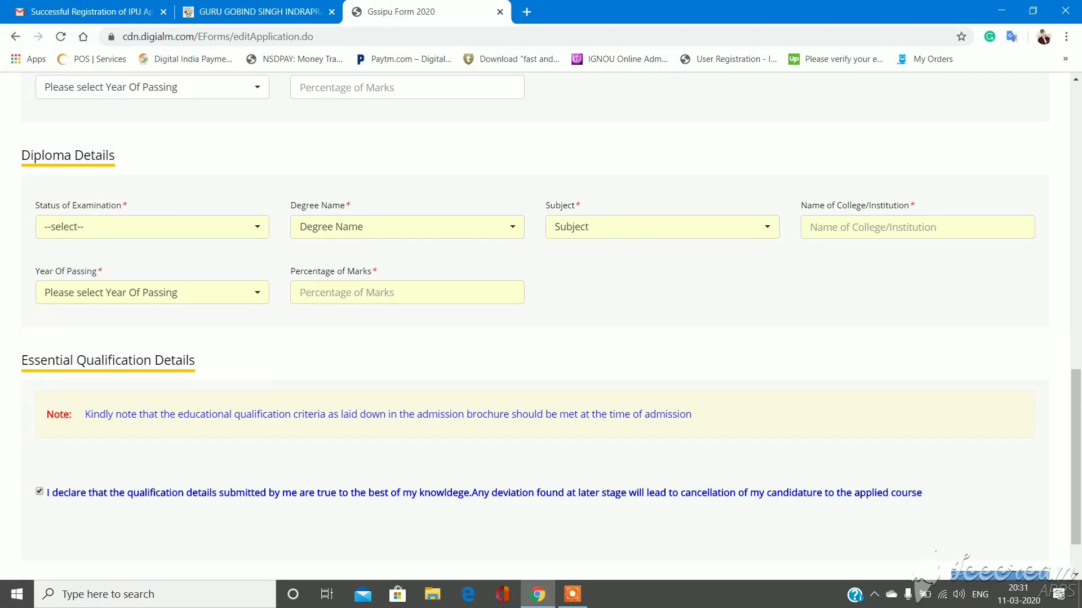
left_click_drag(1075, 457, 1076, 296)
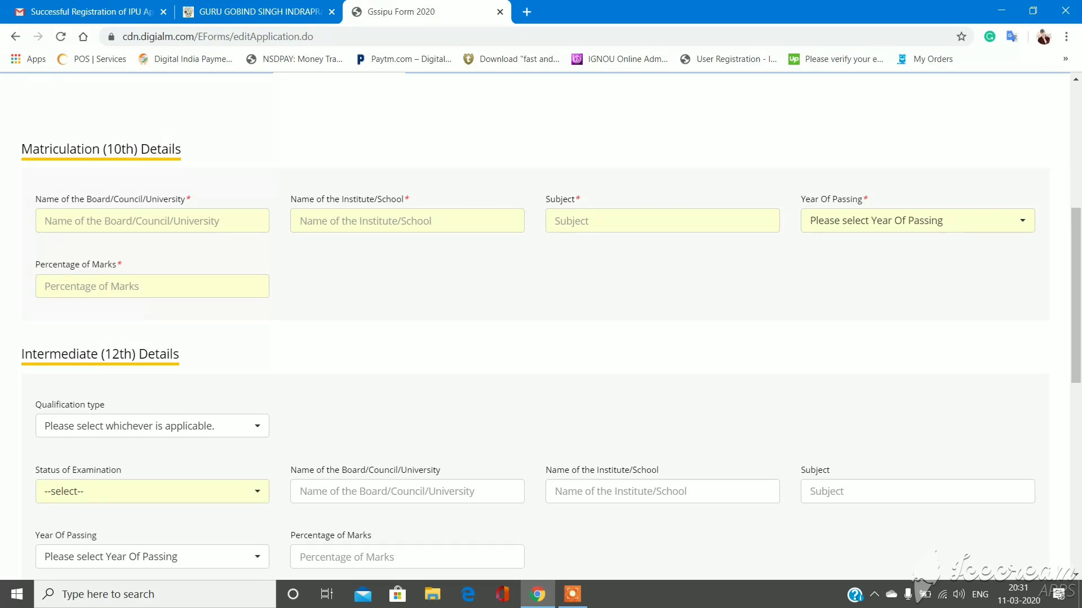
left_click(152, 221)
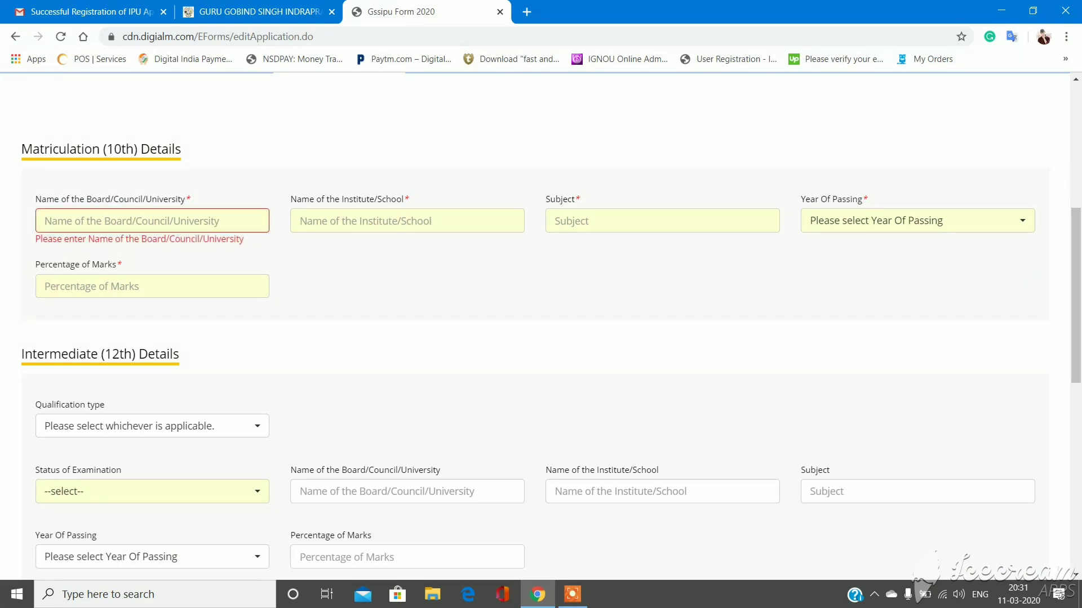
type("c")
key("BackSpace")
type("CS")
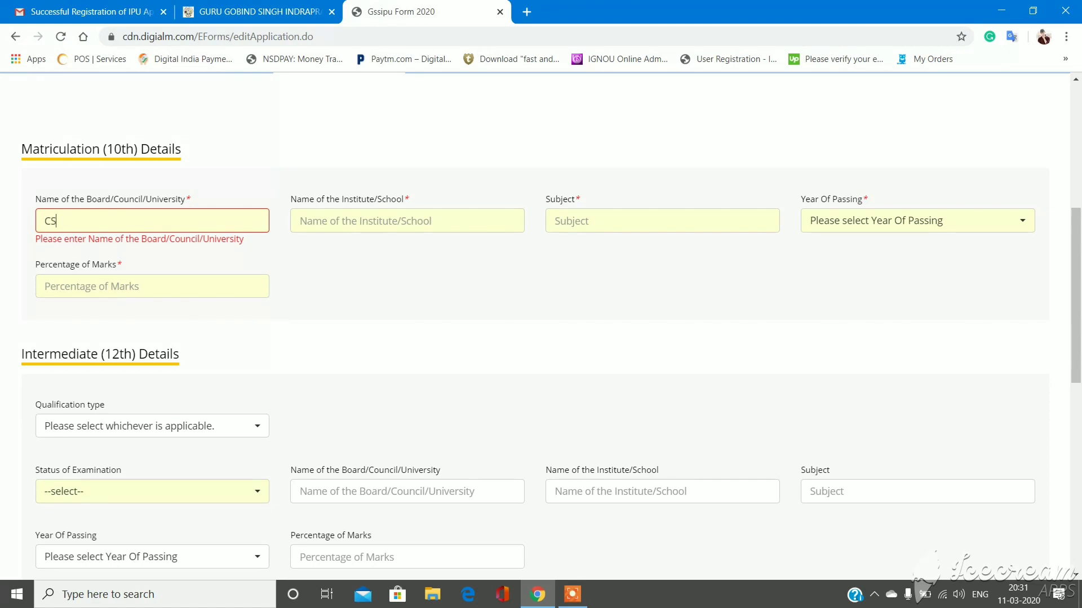
key("BackSpace")
type("BSE")
- Enter LUDLOW CASTLE as the 10th school and 6 as the subject
left_click(407, 220)
type("N")
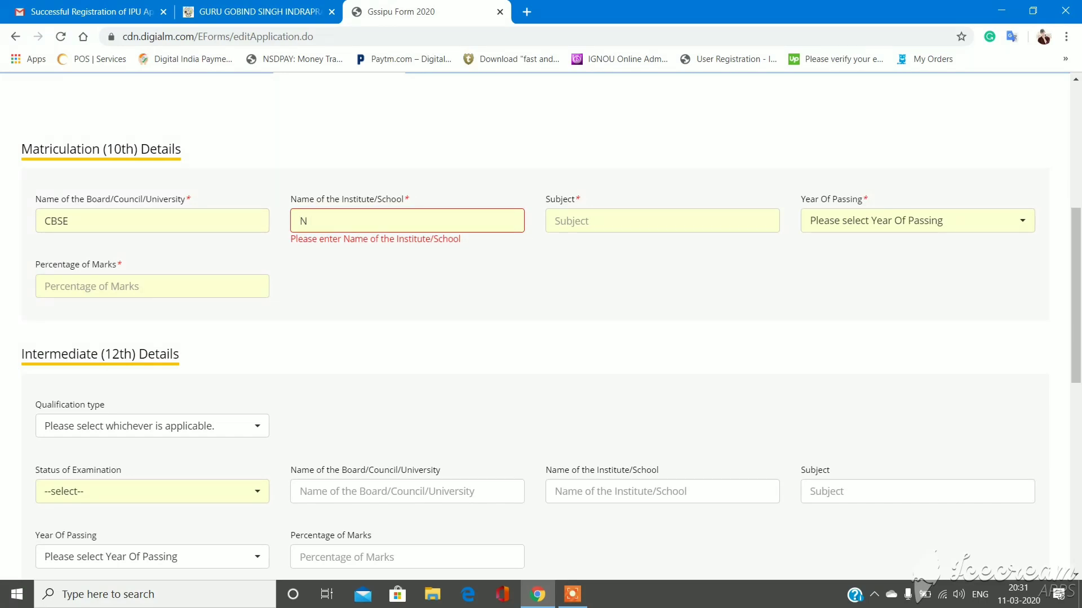
key("BackSpace")
type("LUDLOW CASTLE")
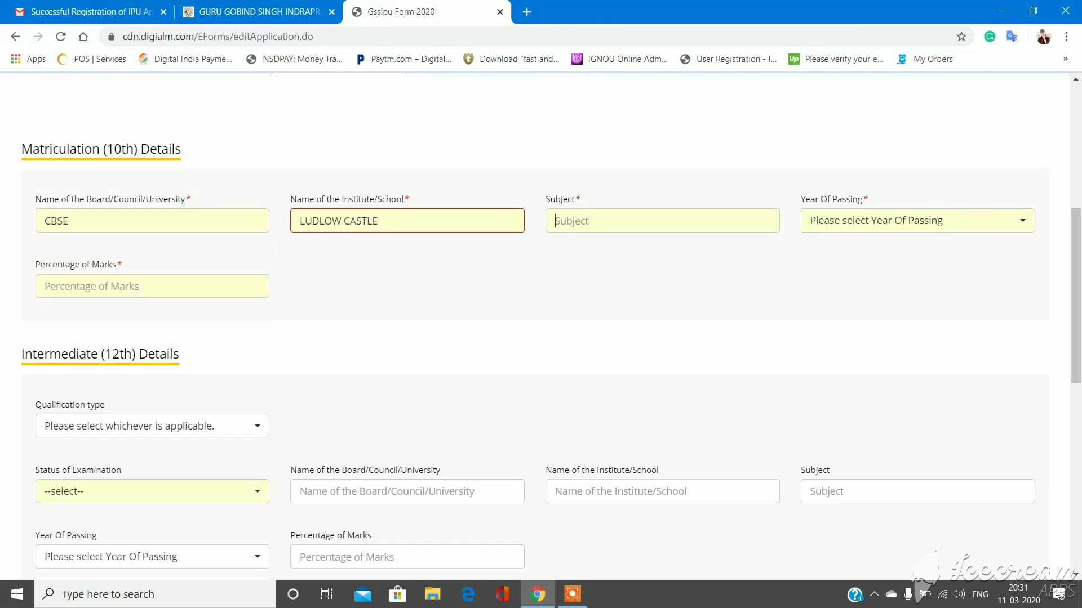
left_click(555, 221)
type("6")
- Set the 10th passing year to 2017 and percentage to 98
key("Tab")
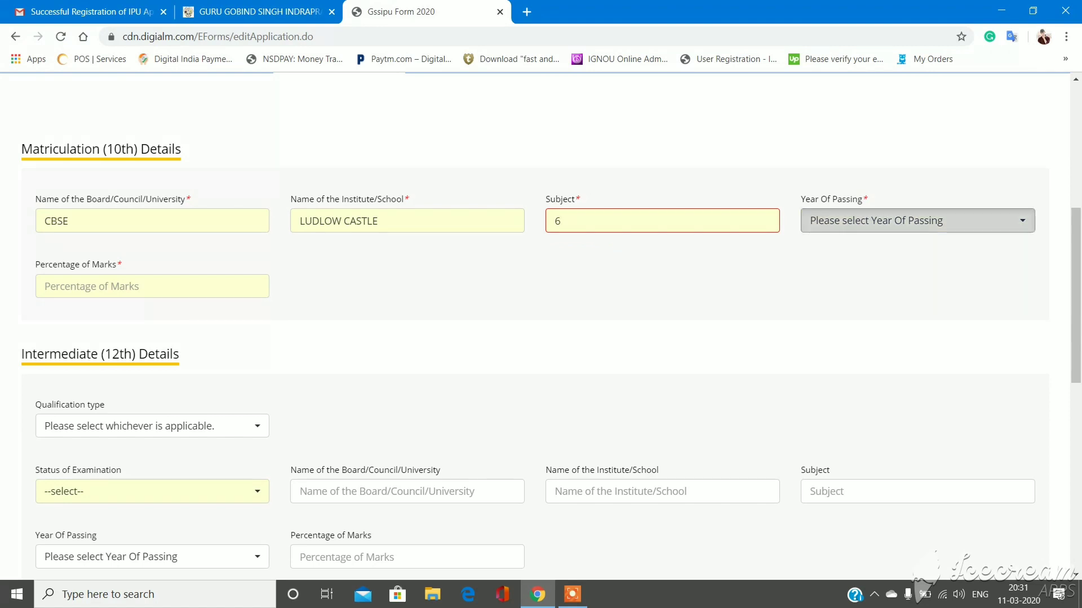
key("Return")
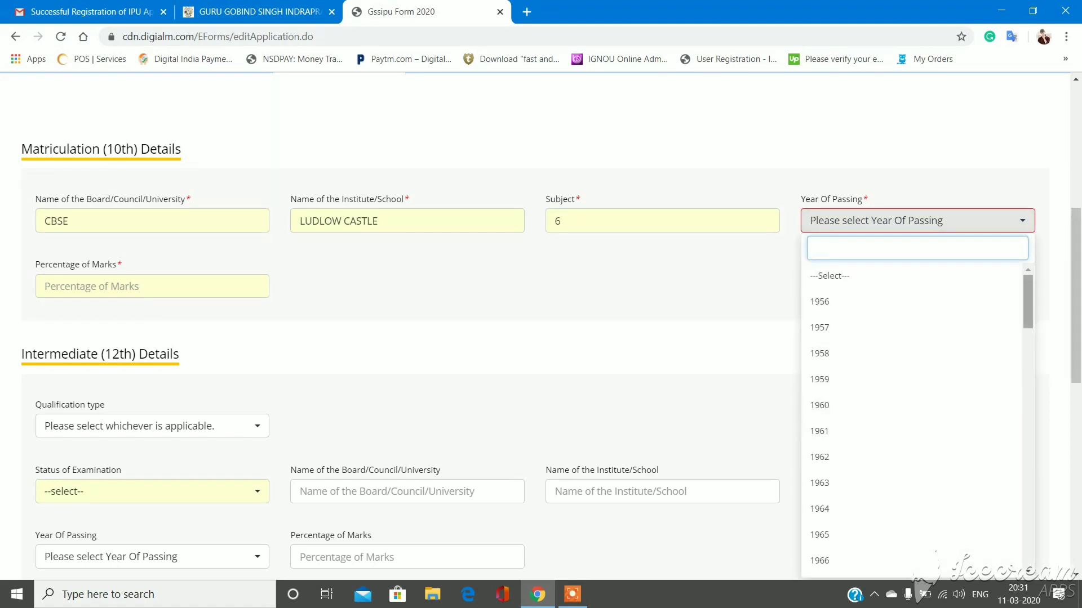
scroll(912, 417, "down", 20)
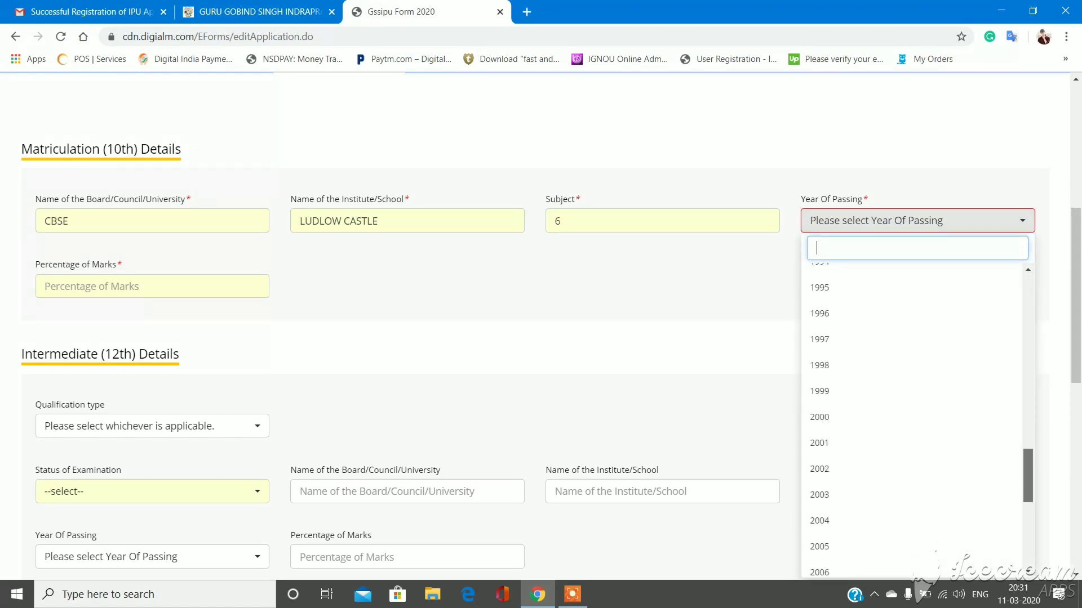
scroll(913, 416, "down", 4)
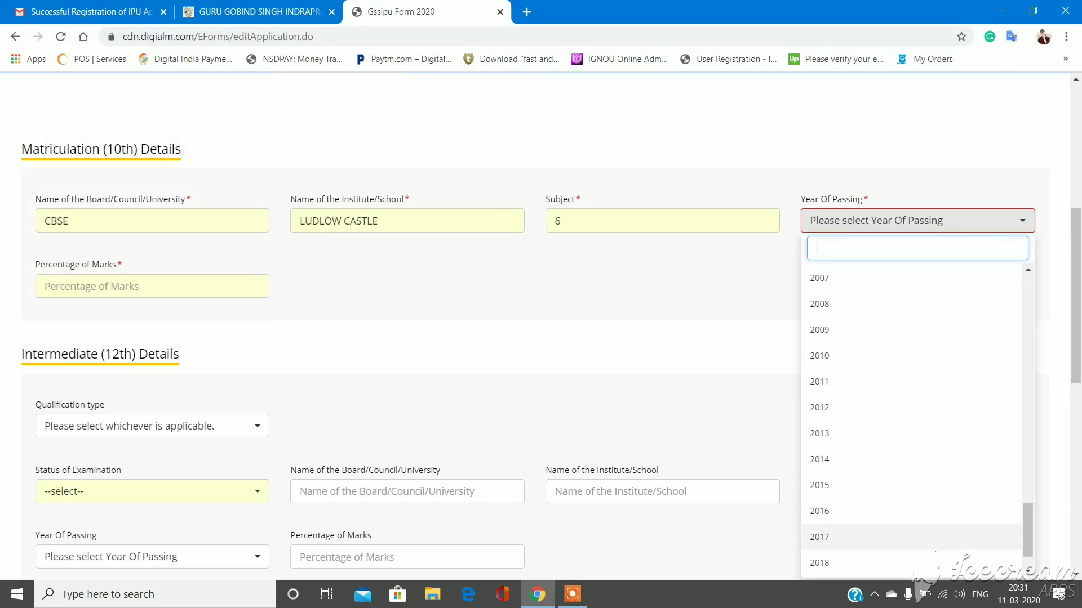
left_click(820, 538)
left_click(112, 286)
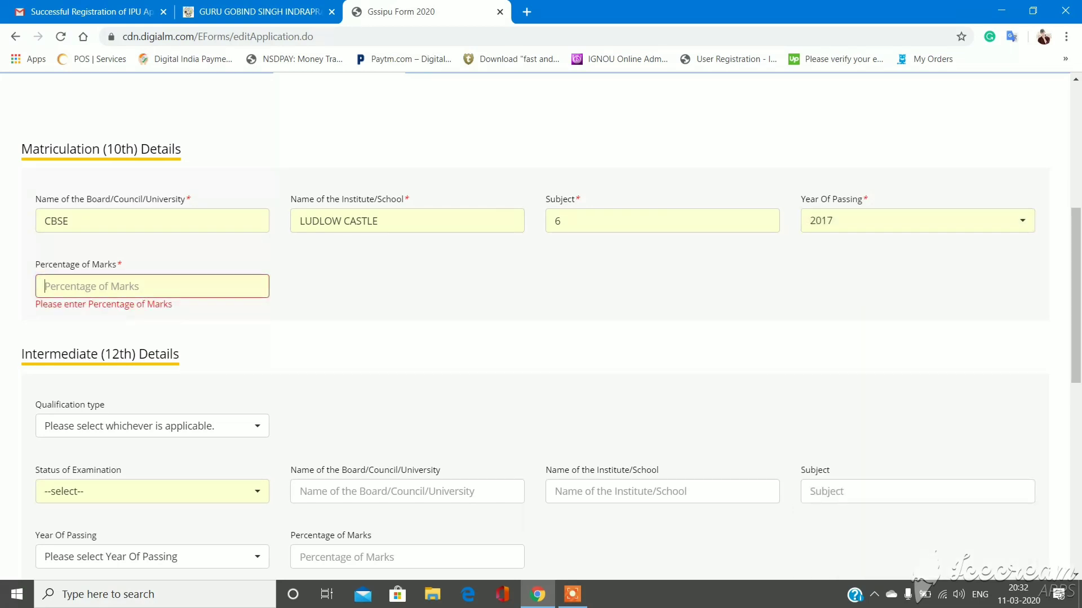
type("98")
scroll(541, 321, "down", 4)
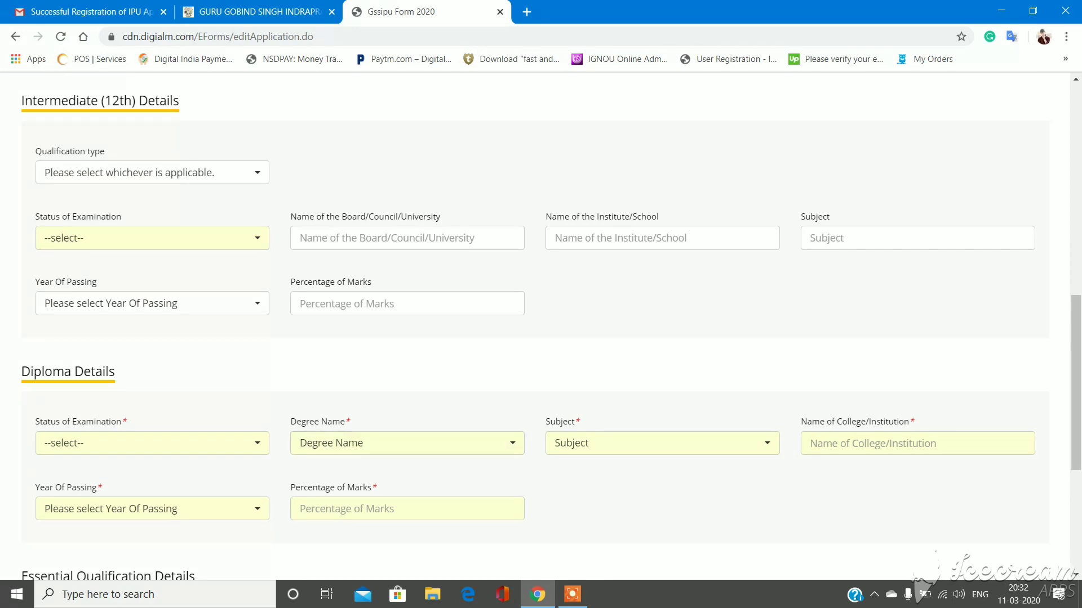
- Set the 12th qualification to Equivalent DIPLOMA with status Appearing
left_click(152, 173)
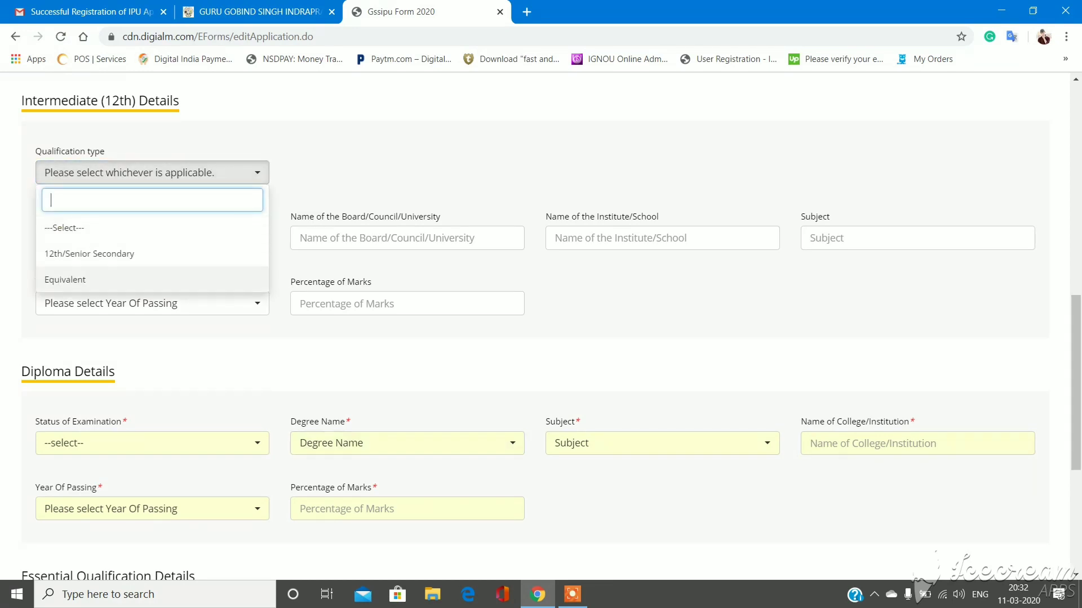
left_click(90, 280)
left_click(406, 172)
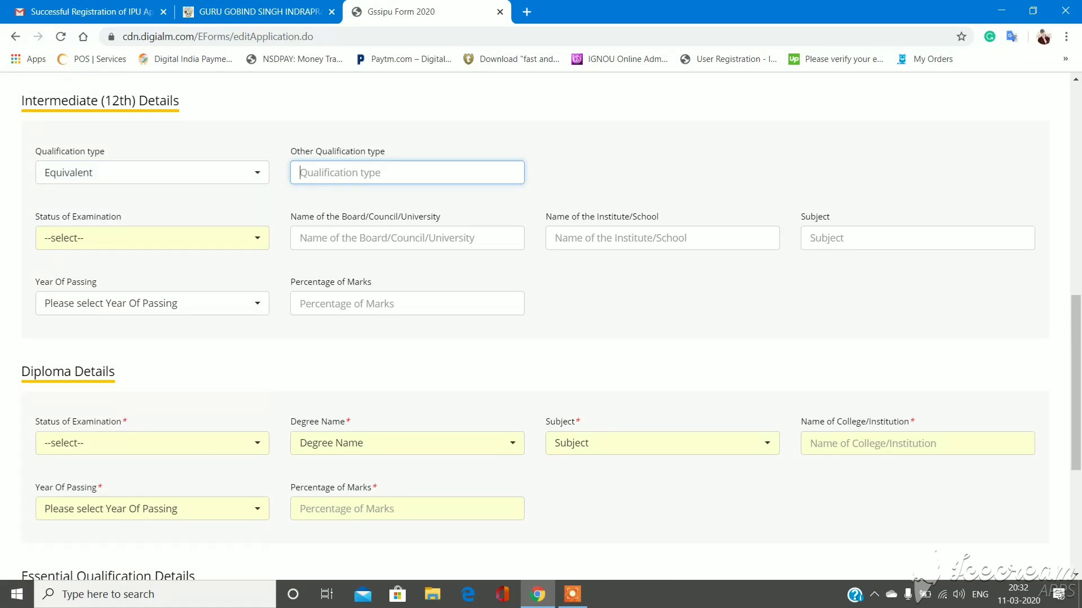
type("DIPLOMA")
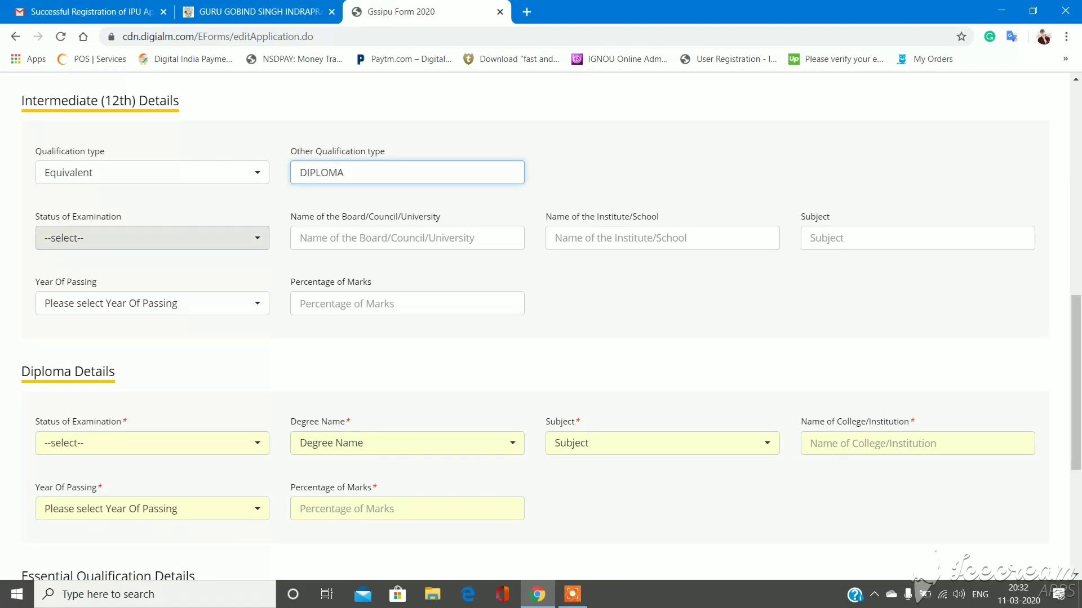
left_click(153, 238)
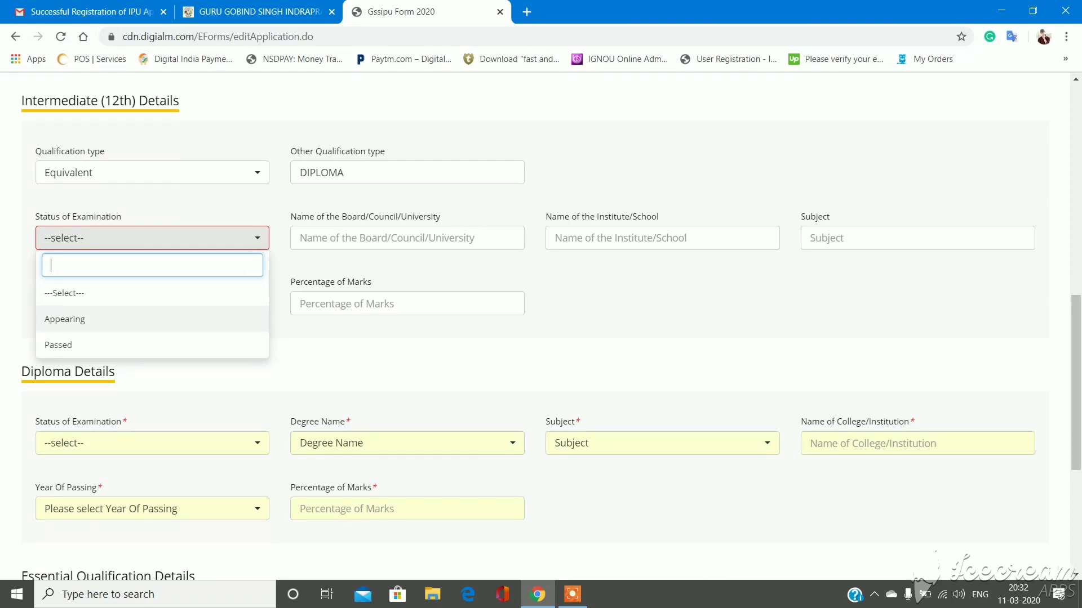
key("Return")
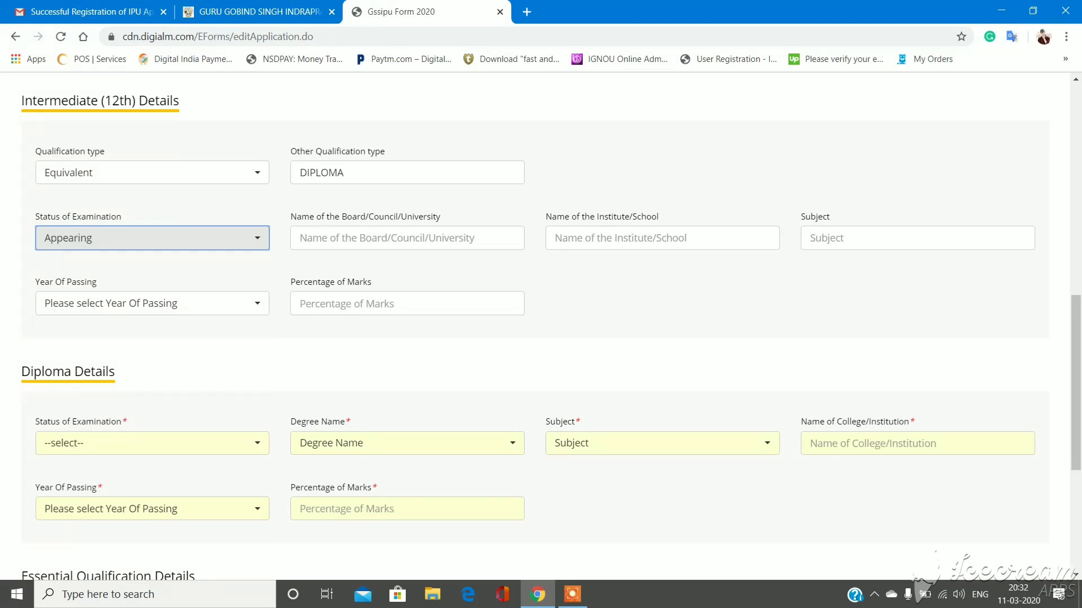
- Enter BOARD OF TECHNICAL EDUCATION as the 12th board
left_click(301, 238)
type("A")
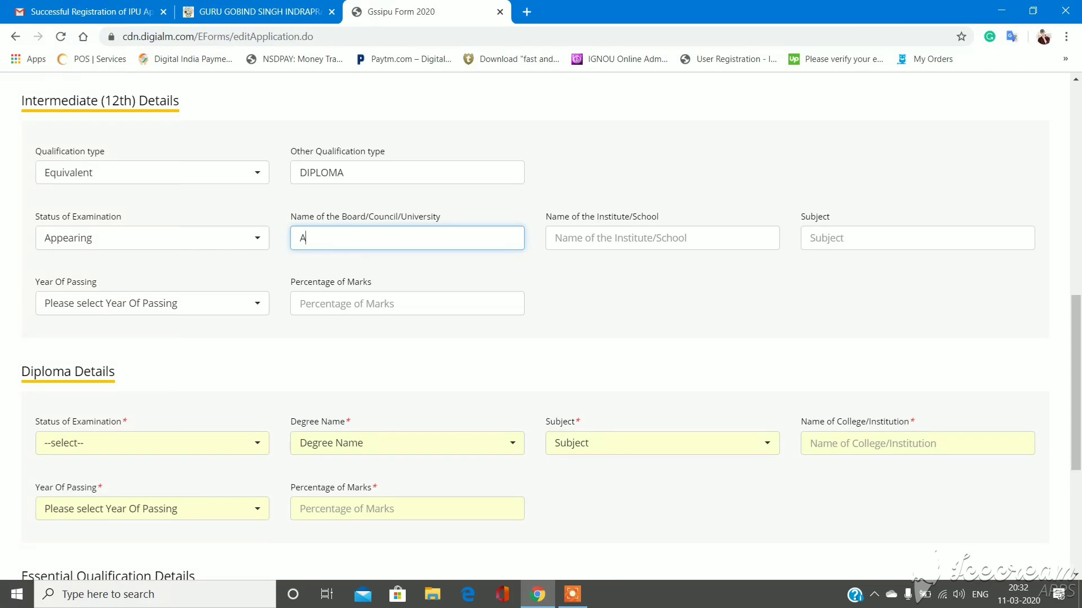
key("BackSpace")
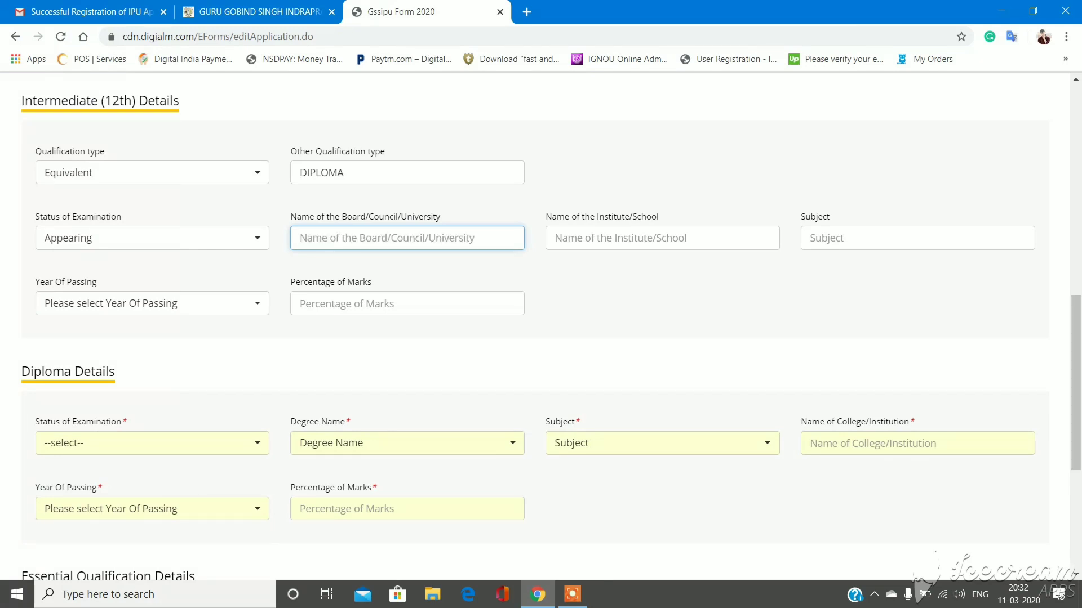
type("DIP")
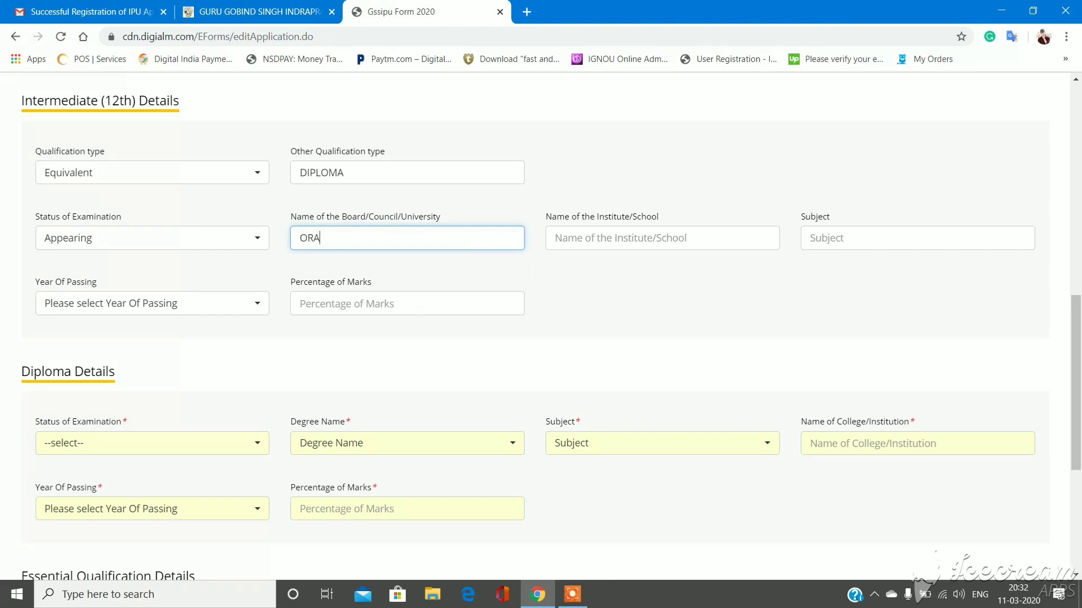
key("BackSpace")
key("BackSpace")
key("BackSpace")
type("BO")
key("BackSpace")
type("OARD OF TECHNICAL EDU")
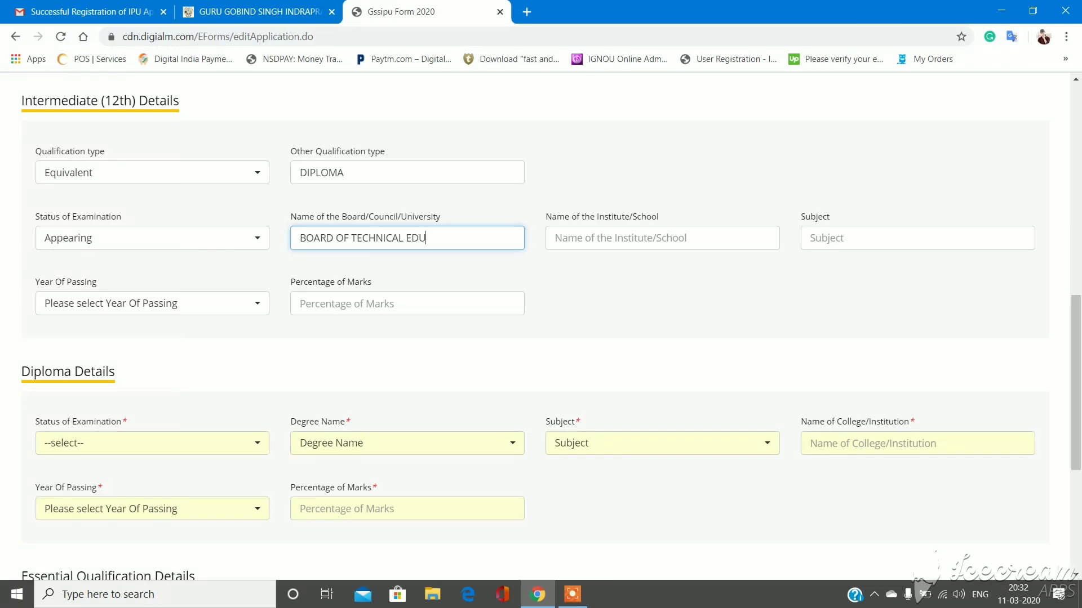
type("CATION")
- Enter ARYA BHATT INSTITUTE OF TECHNOLOGY as the 12th institute
left_click(662, 238)
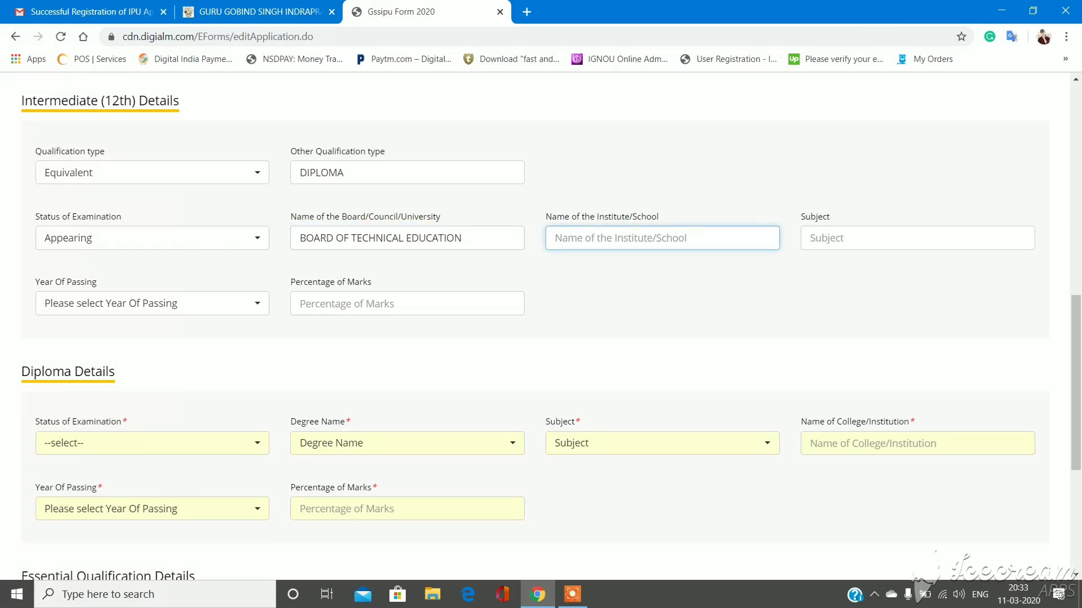
type("ARYA")
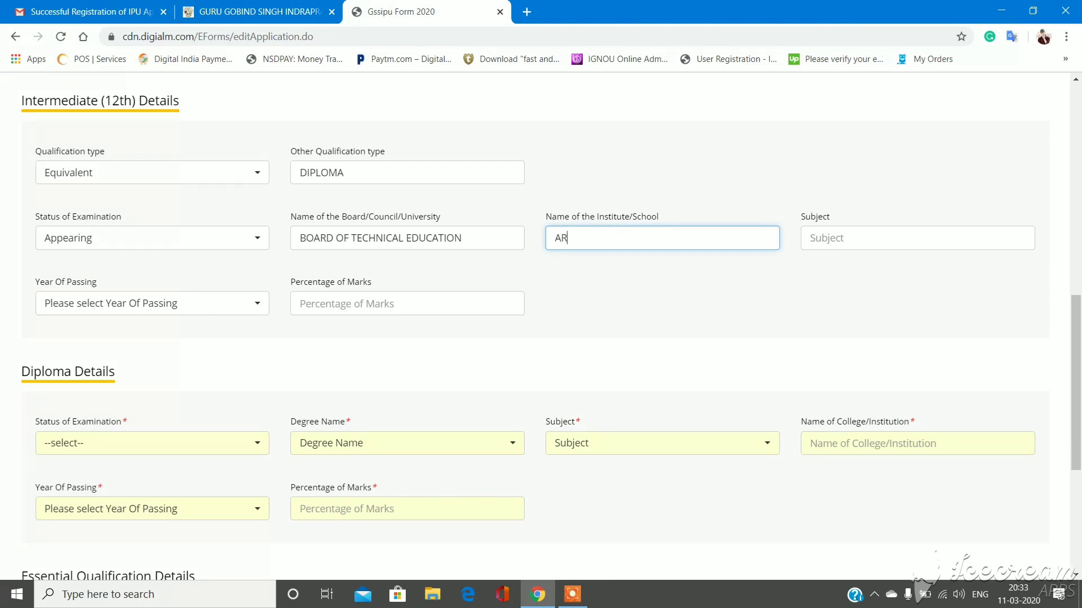
type("TT INSTU")
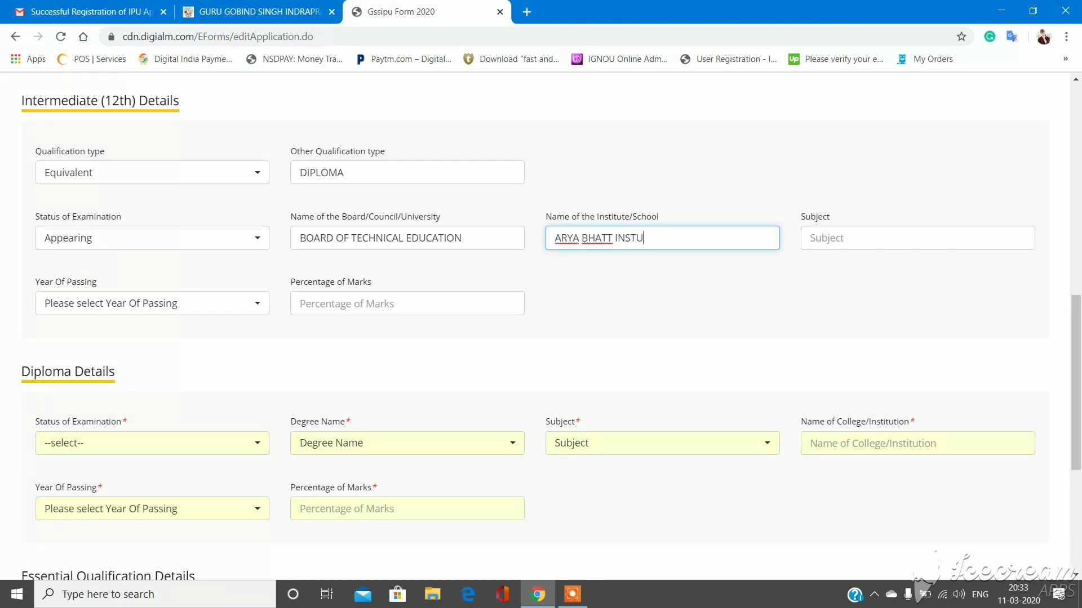
type("T")
key("BackSpace")
key("BackSpace")
type("ITUTE OF TECHNOLOGY")
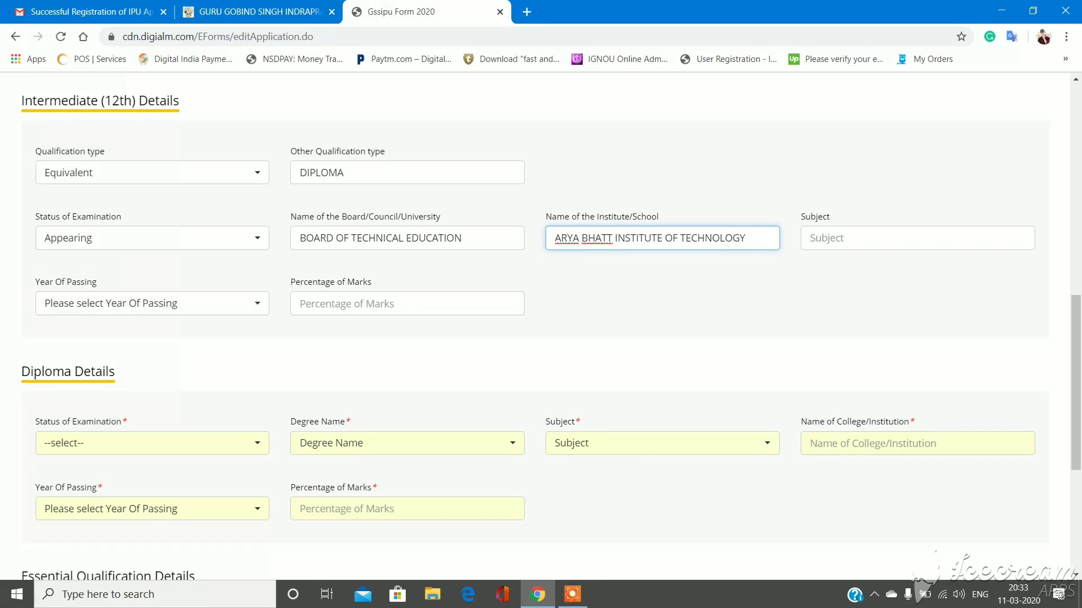
scroll(1075, 383, "down", 1)
scroll(551, 327, "down", 1)
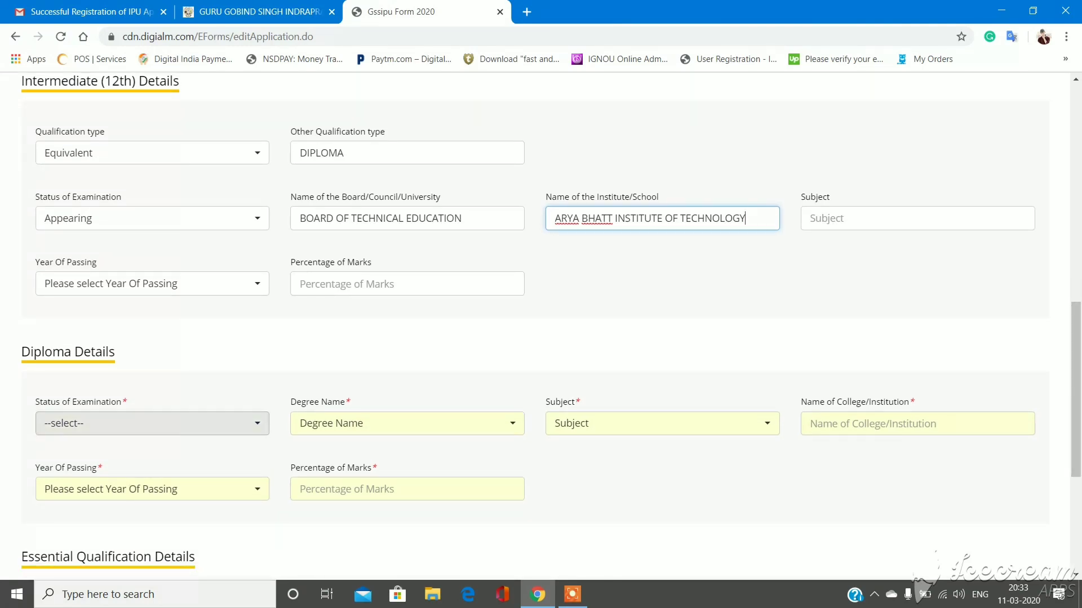
- Set the diploma to Appearing, Three year Diploma(Engineering), Mechanical Engineering, at ARYA BHATT INSTITUTE OF TECHNOLOGY
left_click(152, 423)
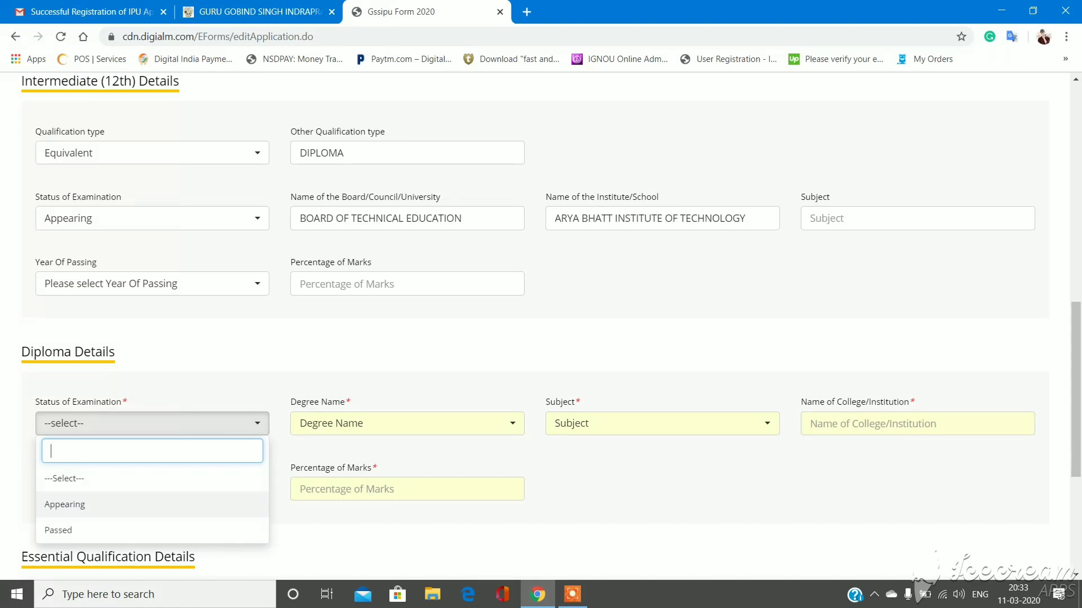
left_click(64, 504)
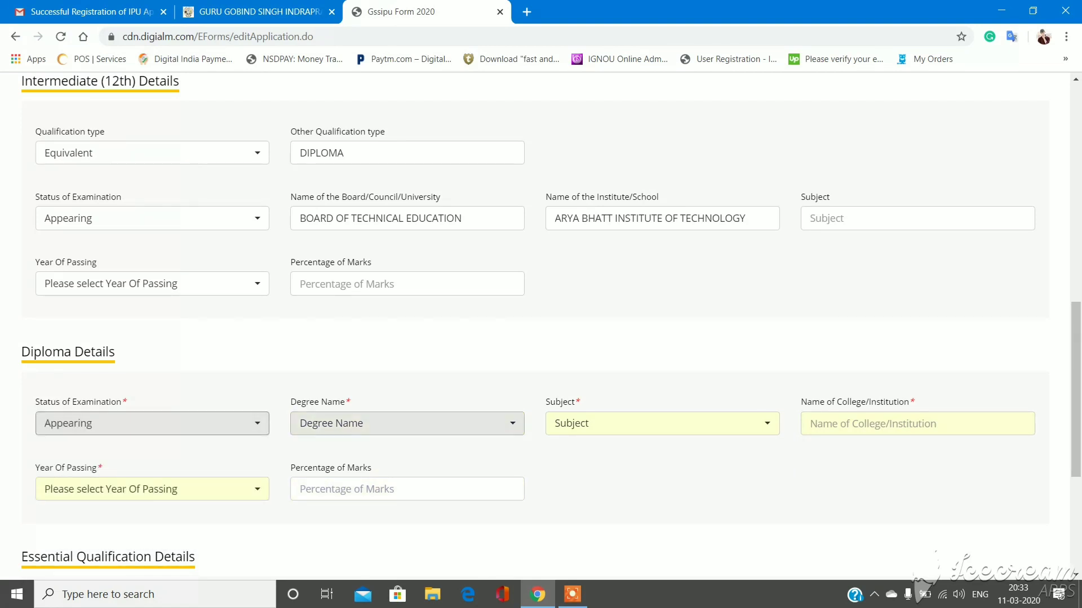
left_click(407, 423)
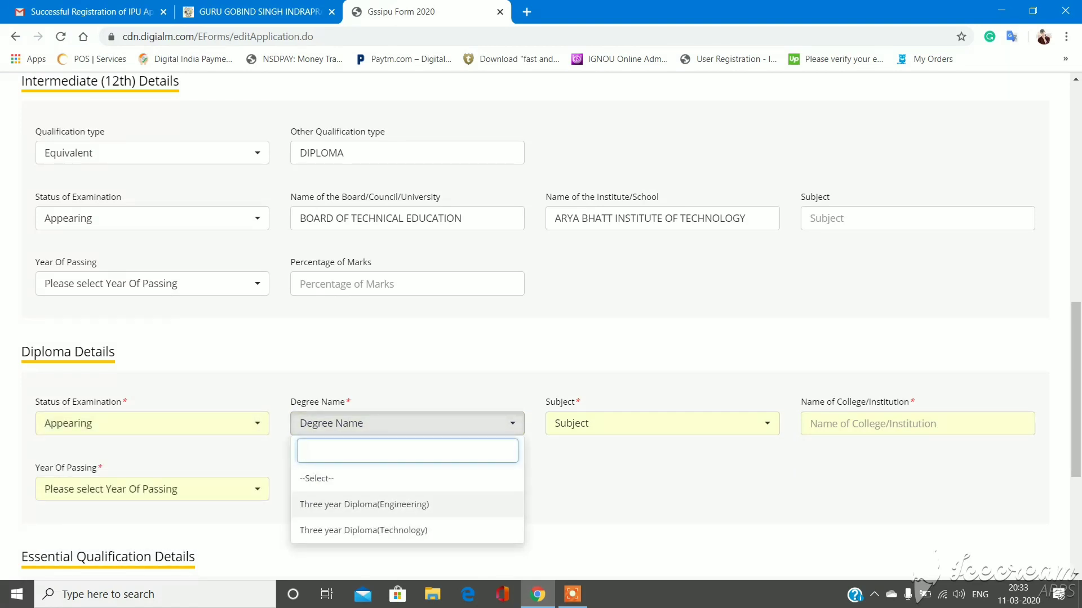
left_click(364, 505)
left_click(662, 424)
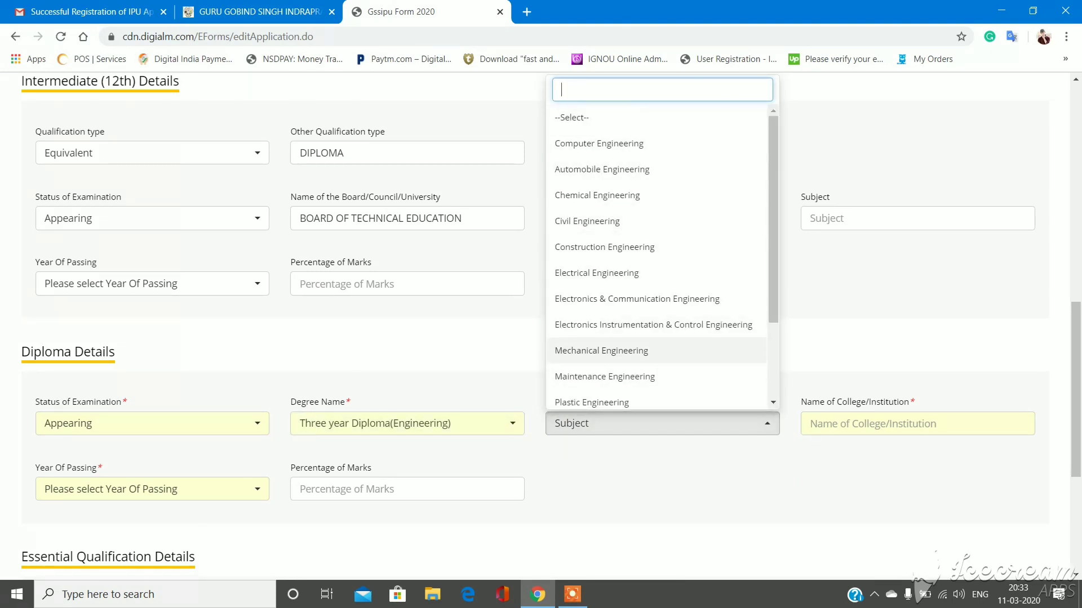
left_click(602, 350)
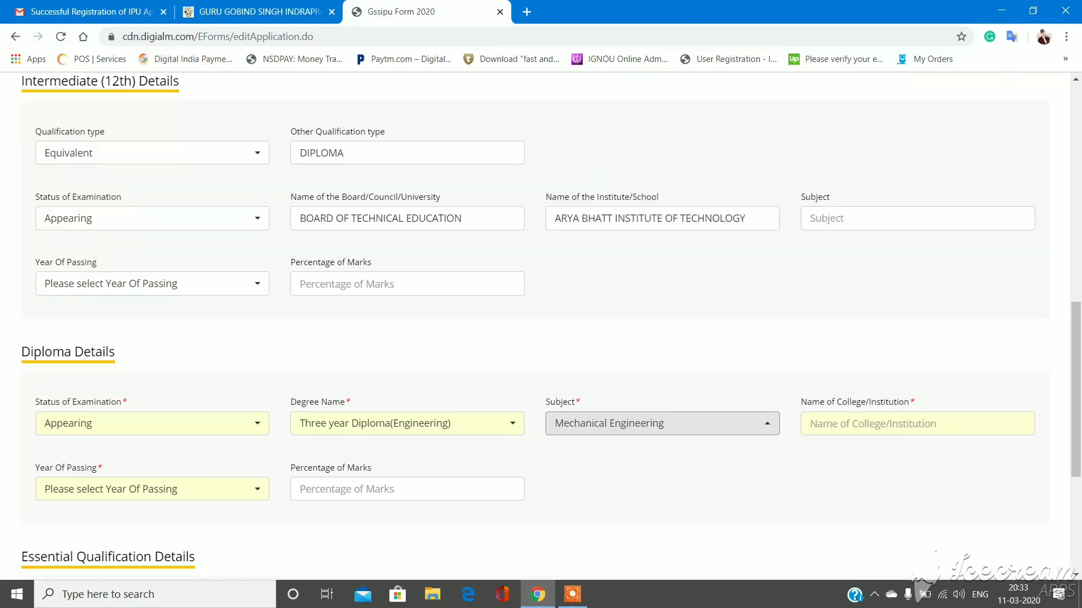
left_click(846, 424)
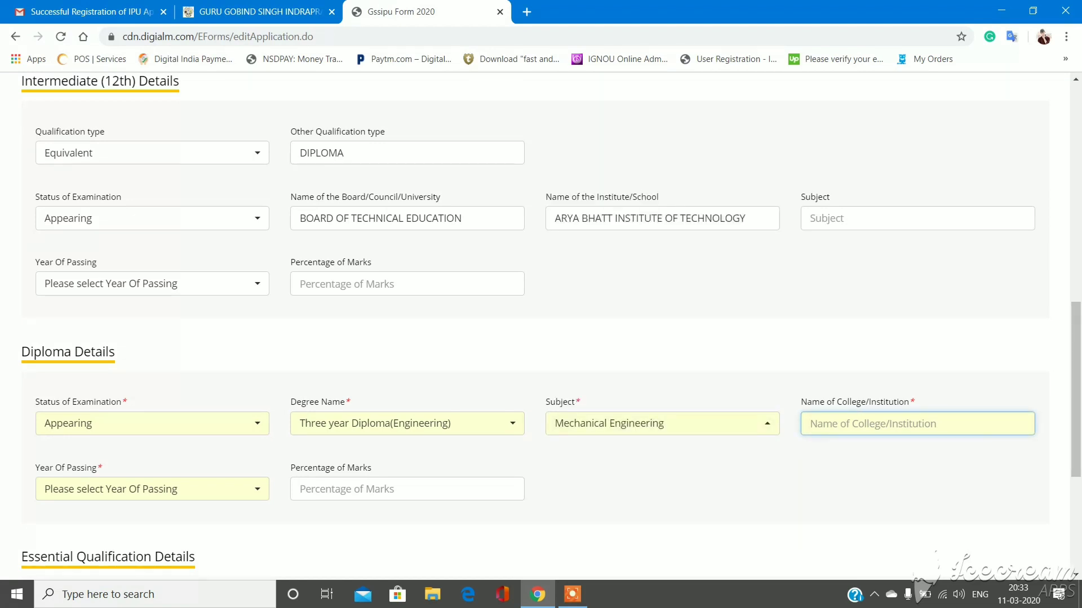
type("ARYA")
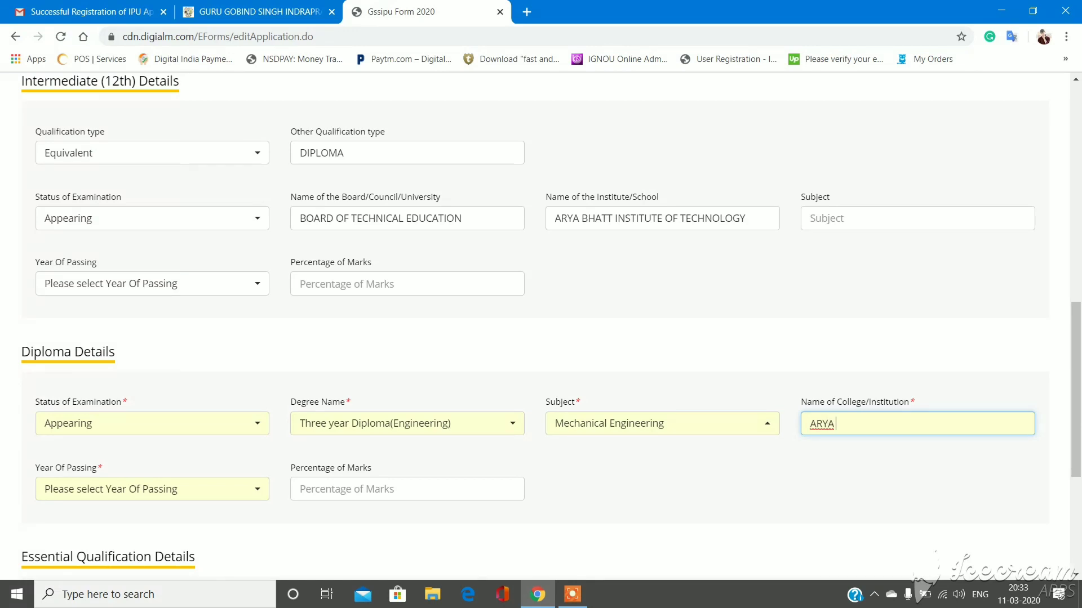
type(" BHATT OF INSTITUTE")
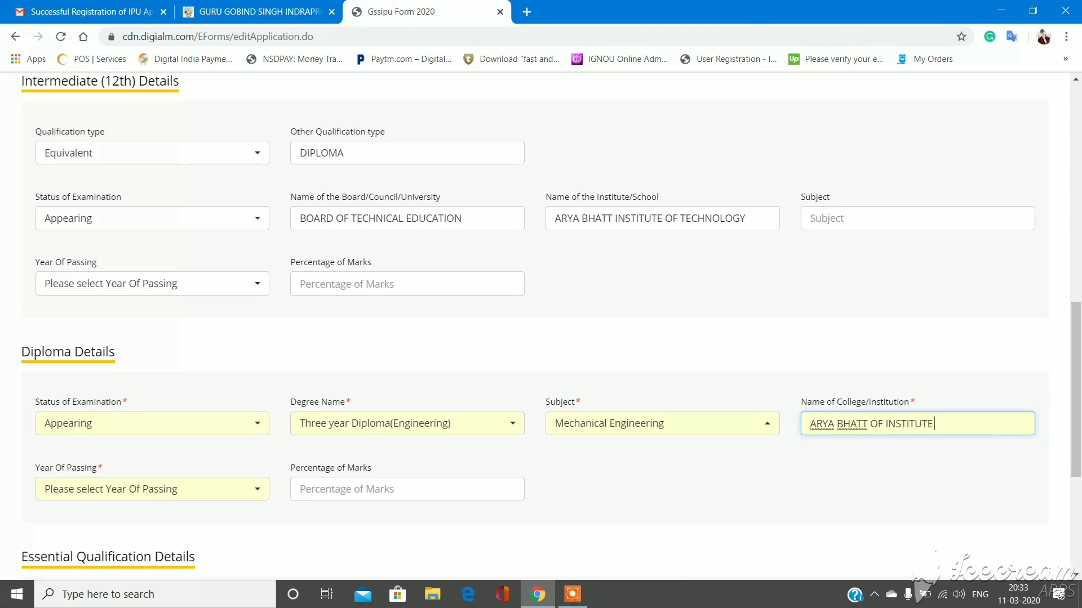
type(" OF TECHNOLOGY")
key("BackSpace")
key("BackSpace")
key("BackSpace")
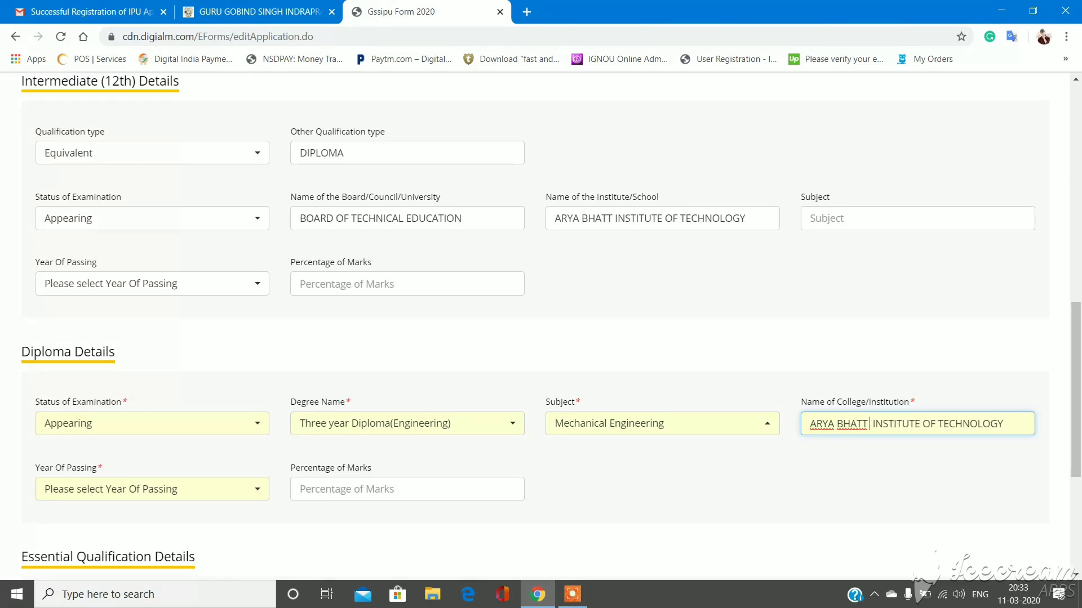
- Select 2020 as the Diploma year of passing
left_click(152, 489)
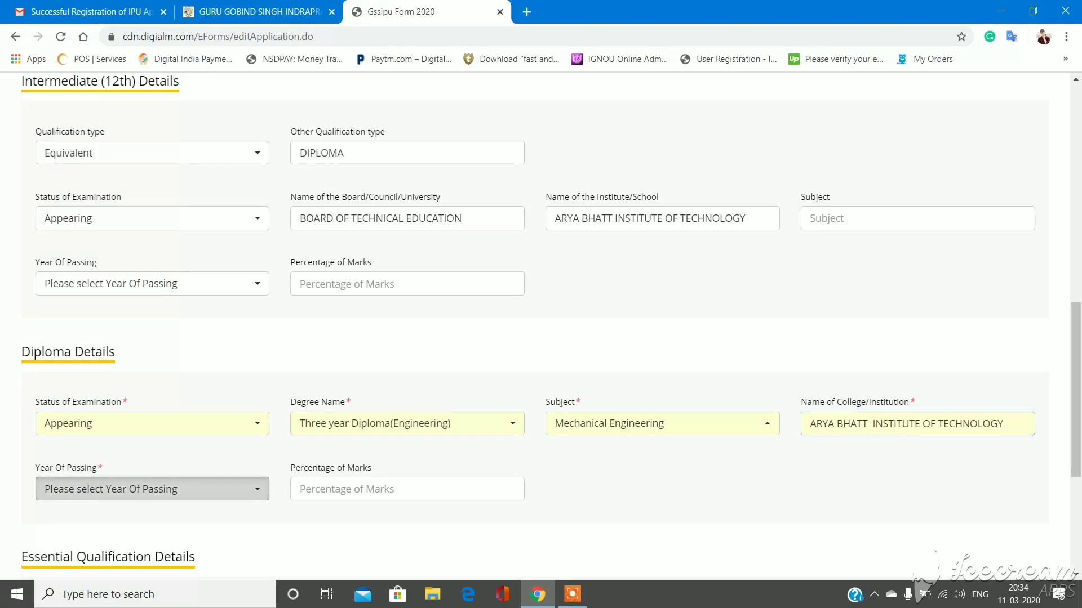
key("Down")
key("Down")
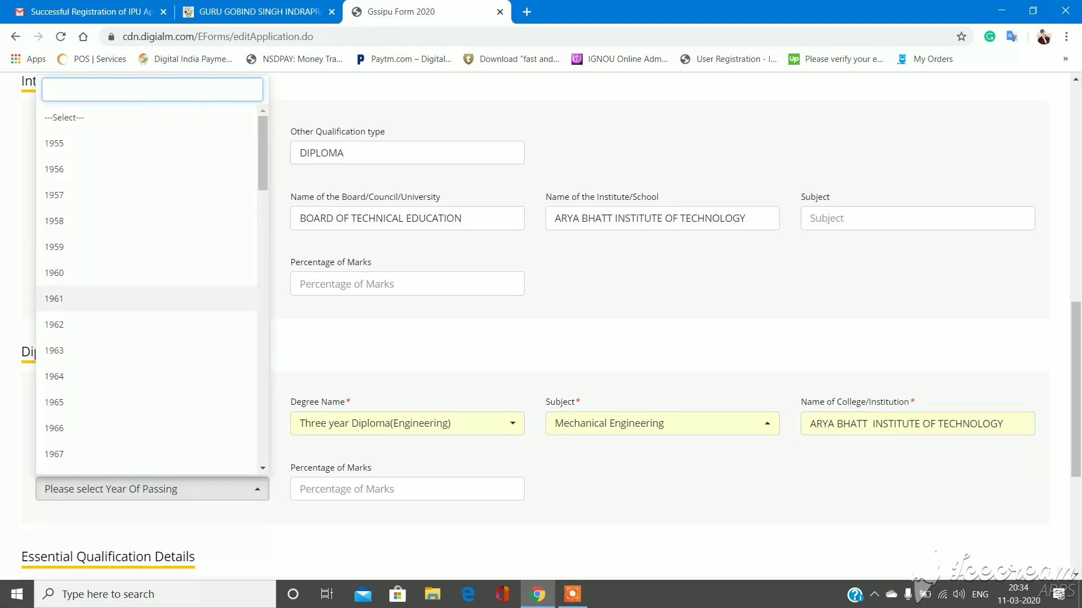
key("Up")
key("Up")
key("Up")
key("Up")
key("Up")
key("Up")
key("Up")
scroll(146, 290, "down", 1)
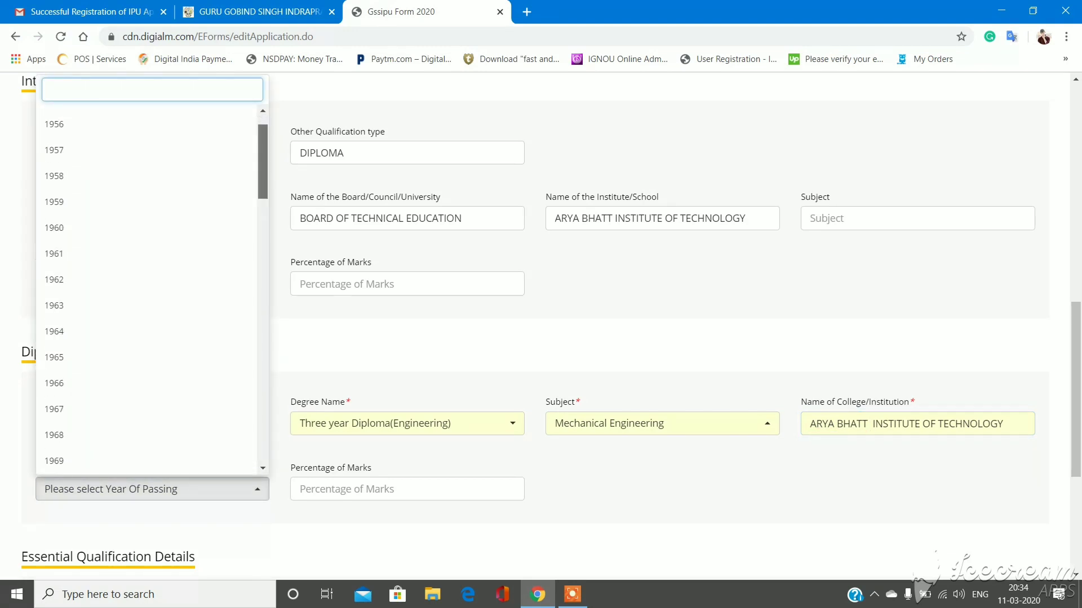
scroll(147, 290, "down", 20)
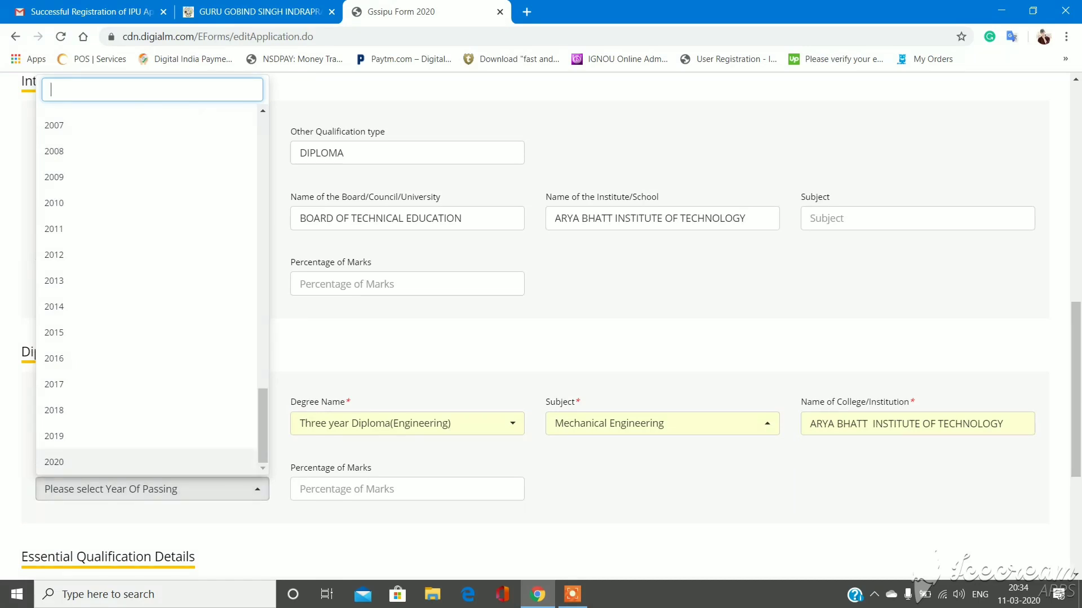
key("Return")
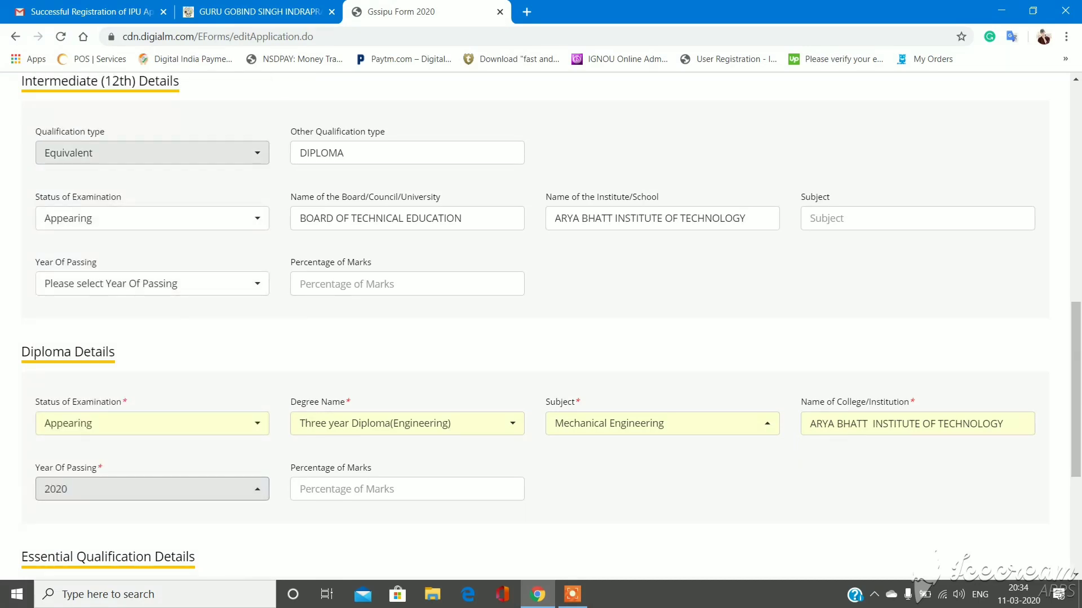
- Pick 2020 as the 12th year of passing and dismiss the Diploma year conflict warning
left_click(169, 283)
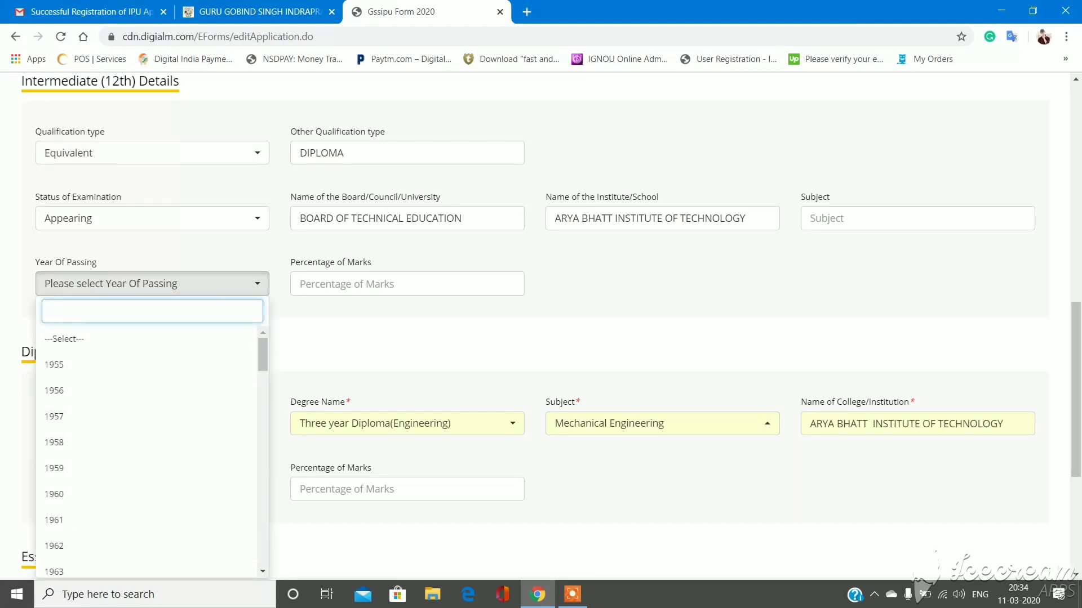
scroll(146, 451, "down", 20)
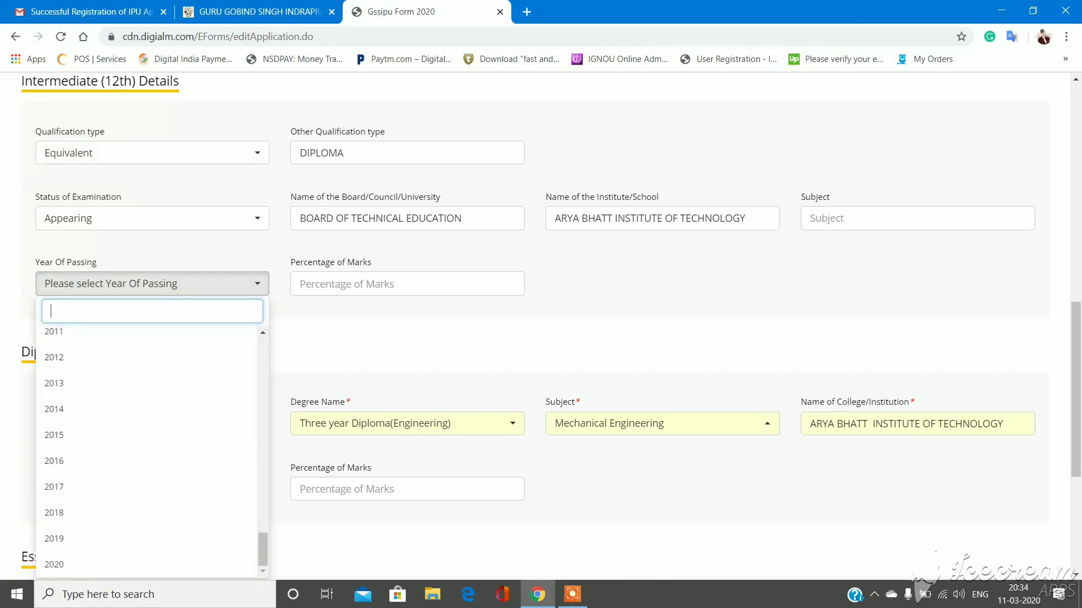
scroll(147, 451, "down", 3)
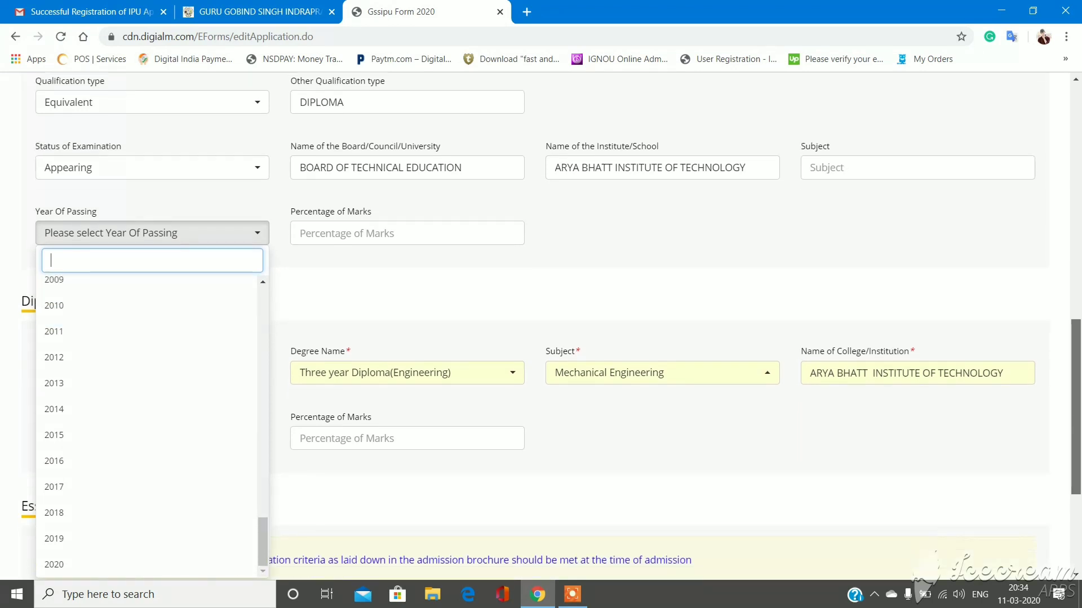
scroll(147, 451, "down", 1)
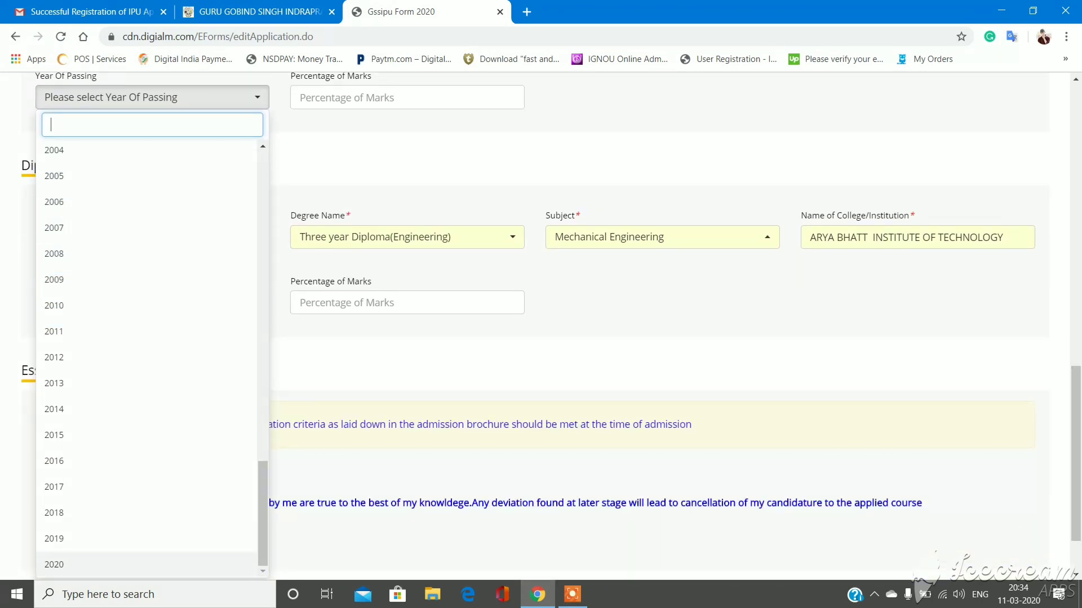
left_click(146, 565)
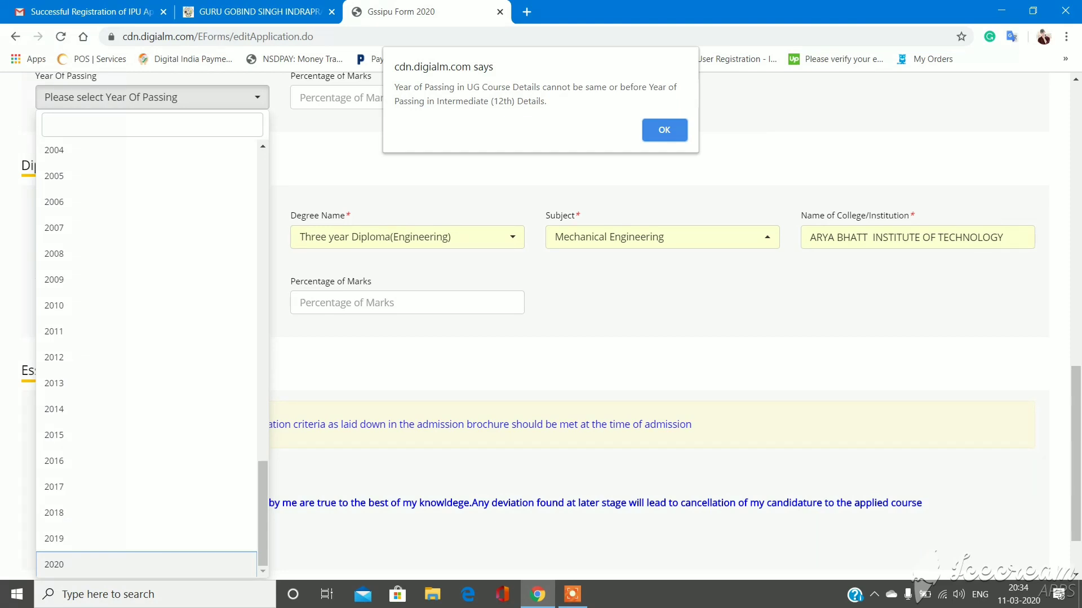
key("Return")
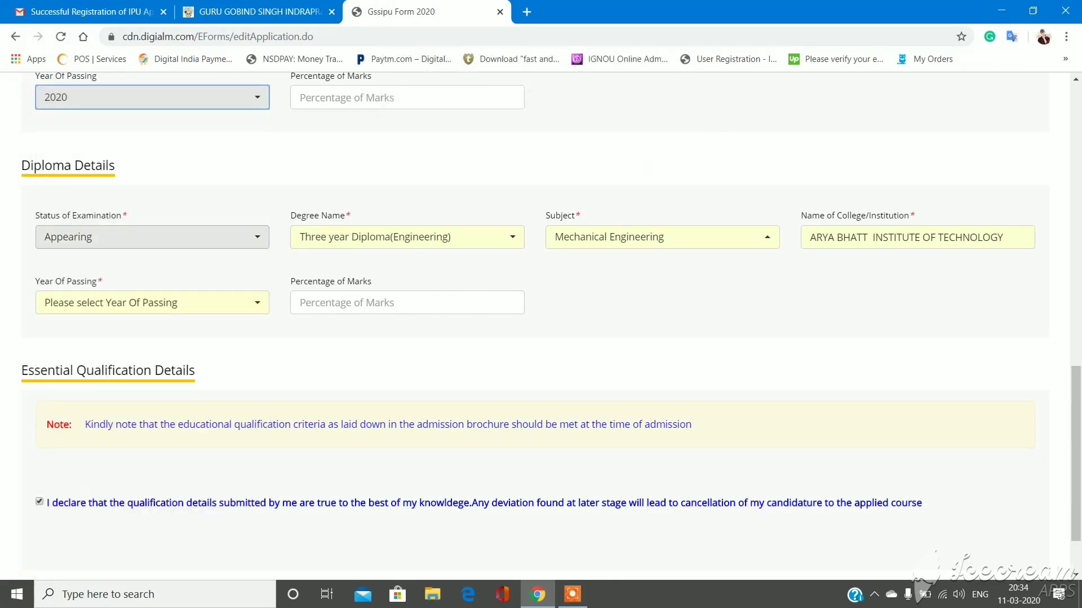
- Change the 12th Year Of Passing to 2019
left_click(152, 96)
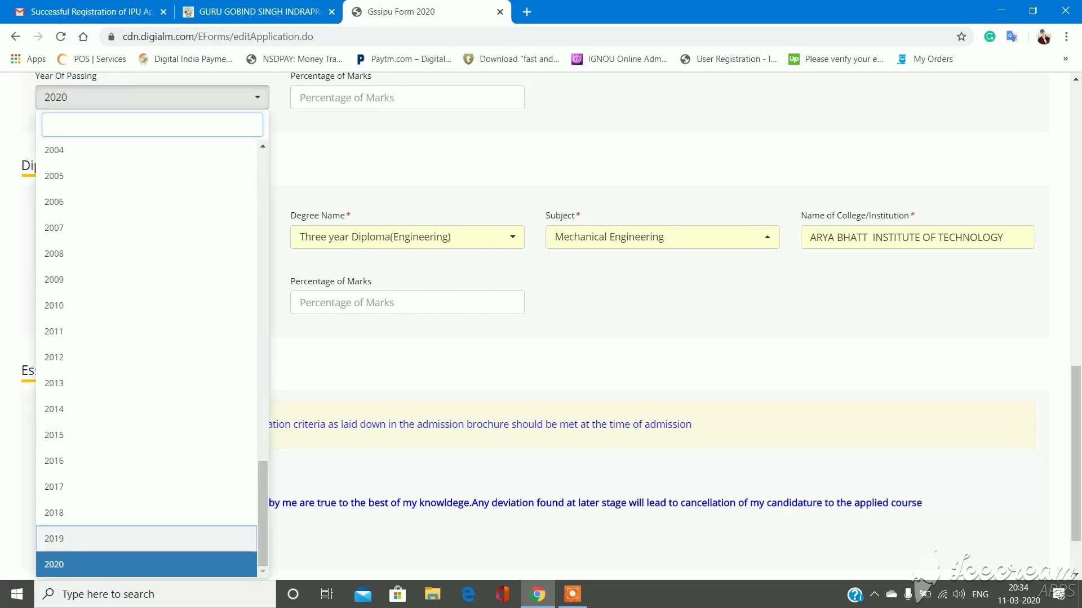
left_click(85, 538)
scroll(541, 327, "up", 4)
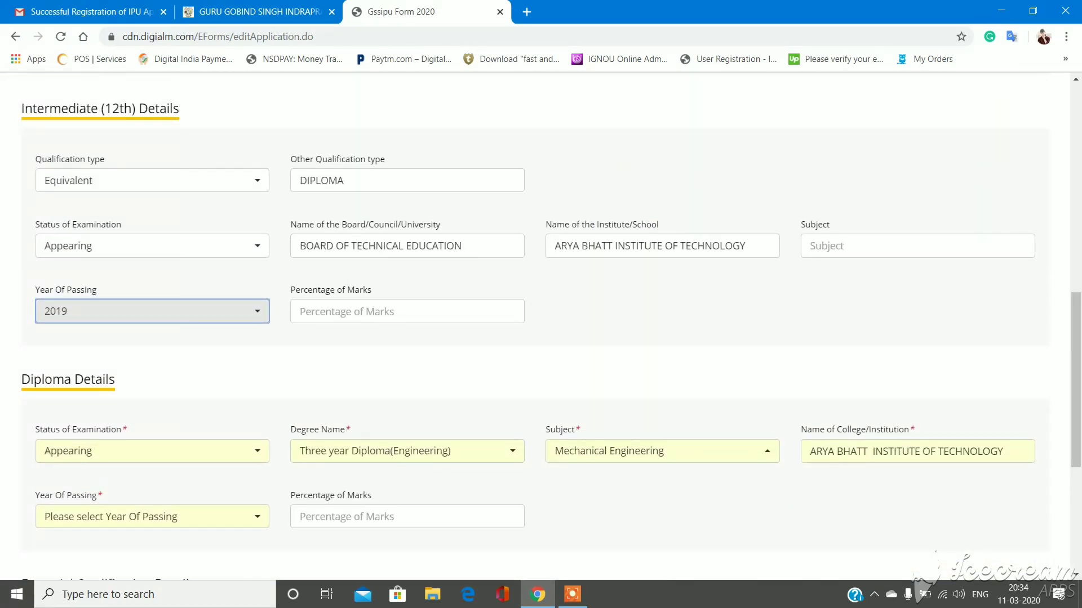
left_click(812, 246)
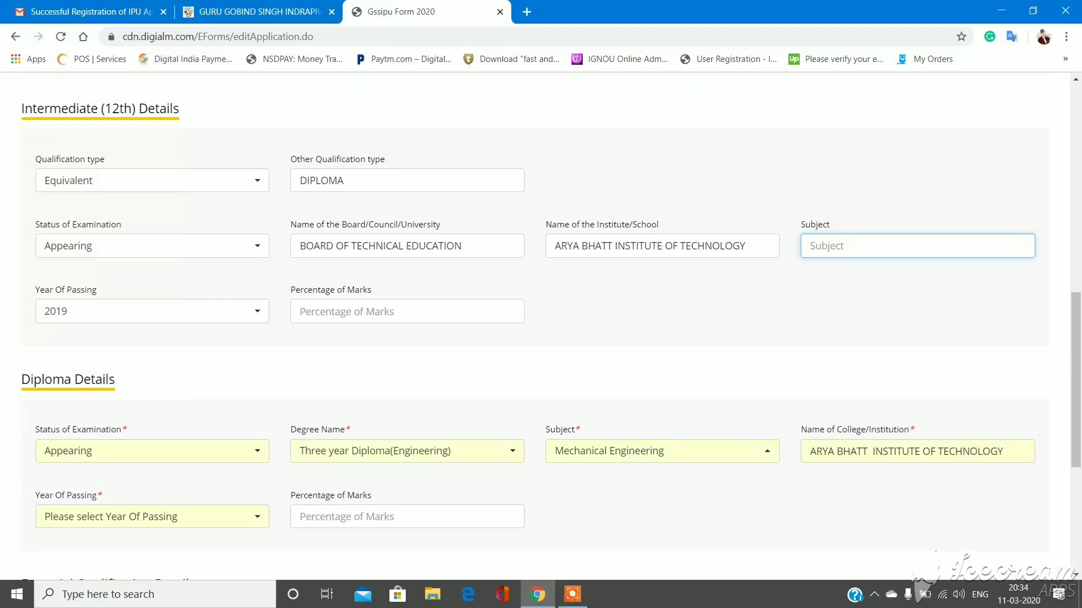
- Enter 24 in the 12th Subject field
type("24")
scroll(540, 327, "down", 5)
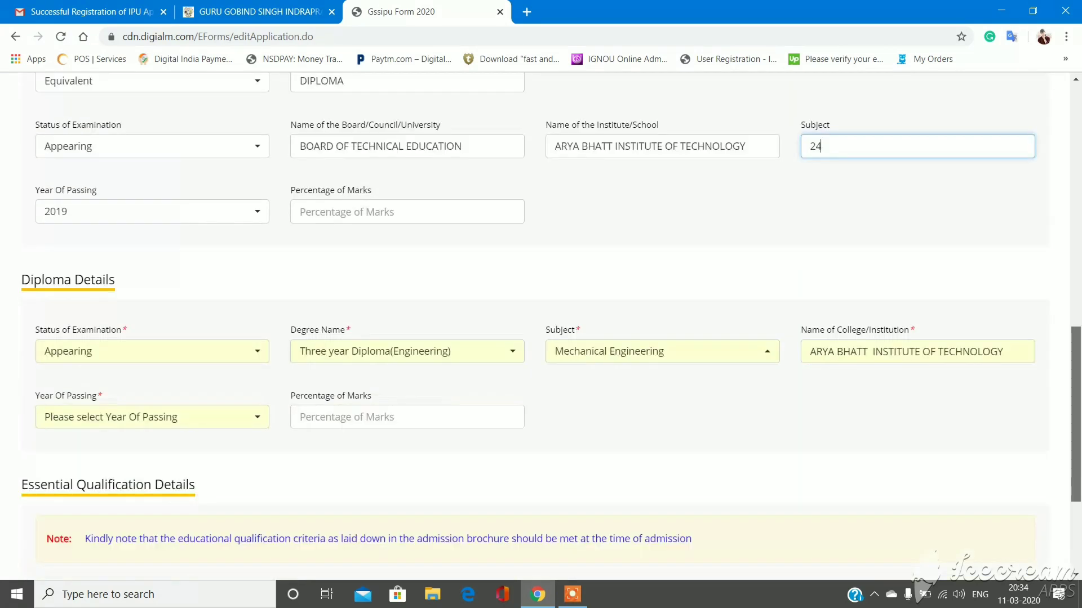
scroll(541, 327, "up", 4)
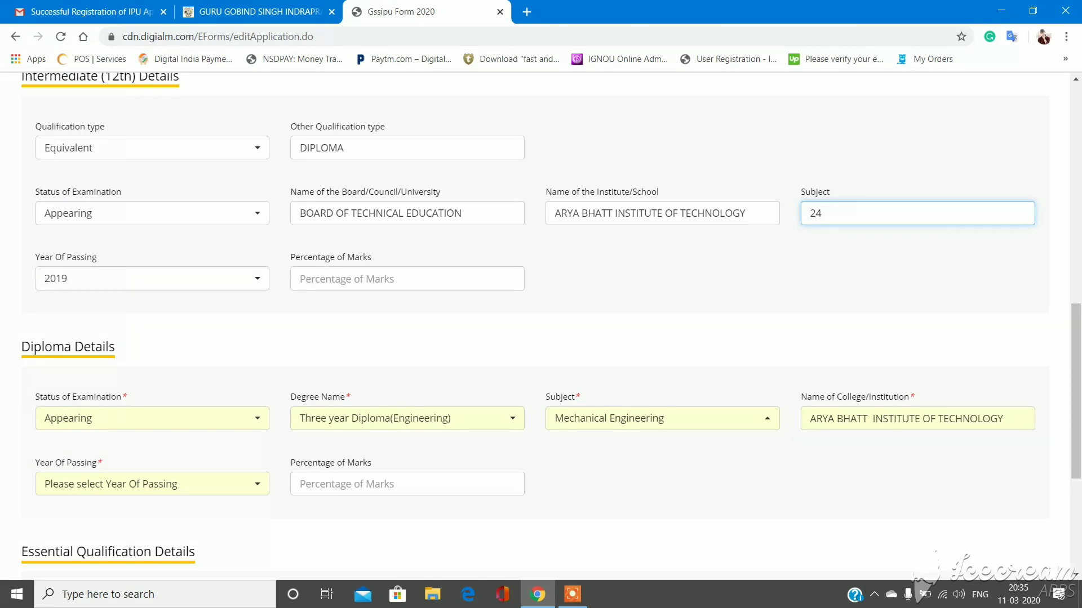
- Set the Diploma Year Of Passing back to 2020
left_click(152, 484)
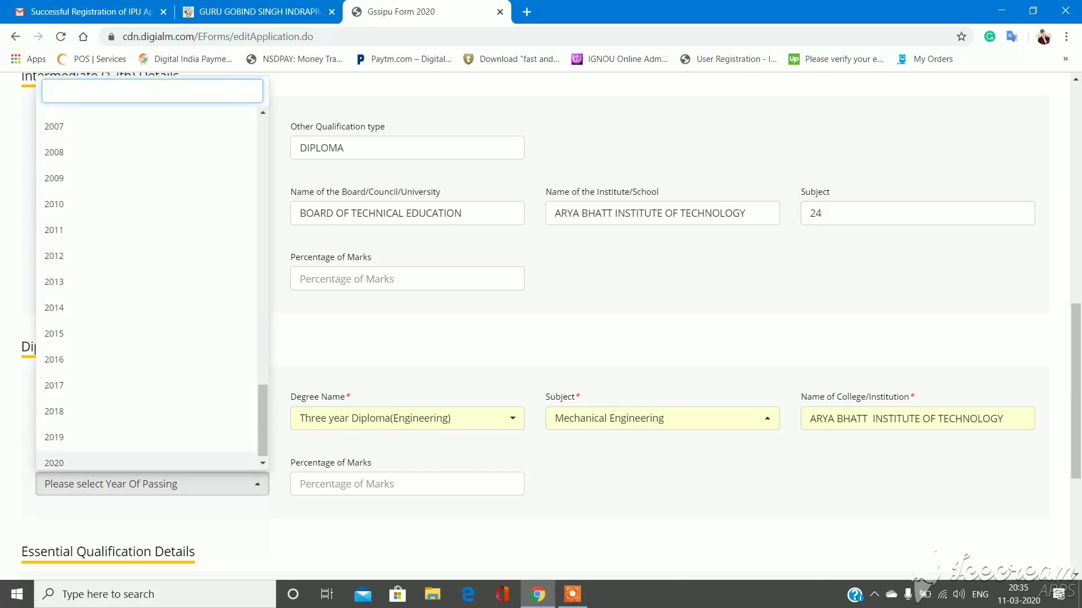
left_click(84, 459)
scroll(541, 321, "down", 2)
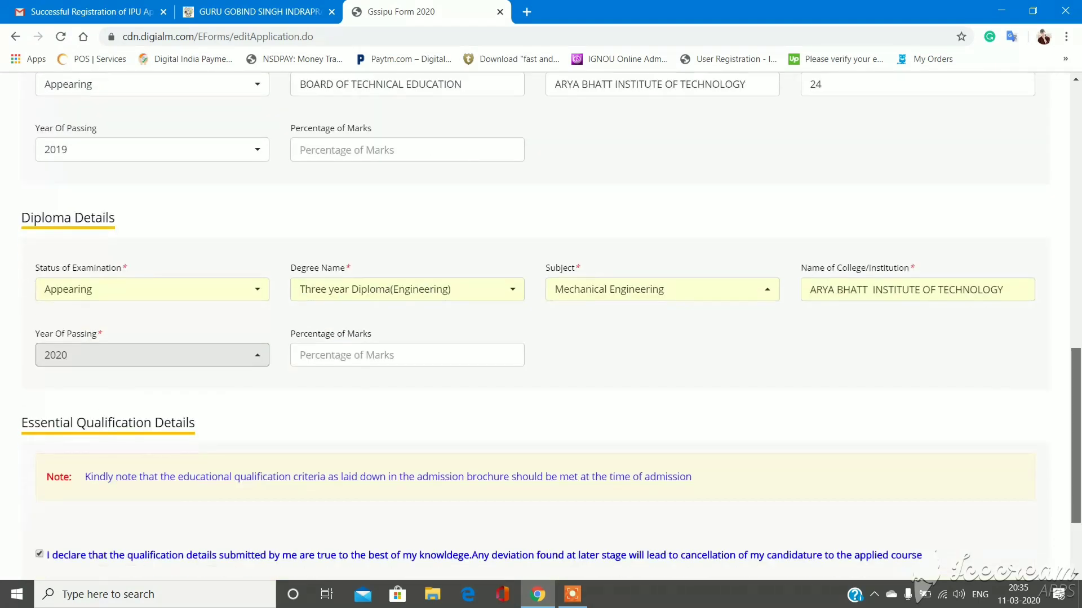
scroll(541, 321, "up", 1)
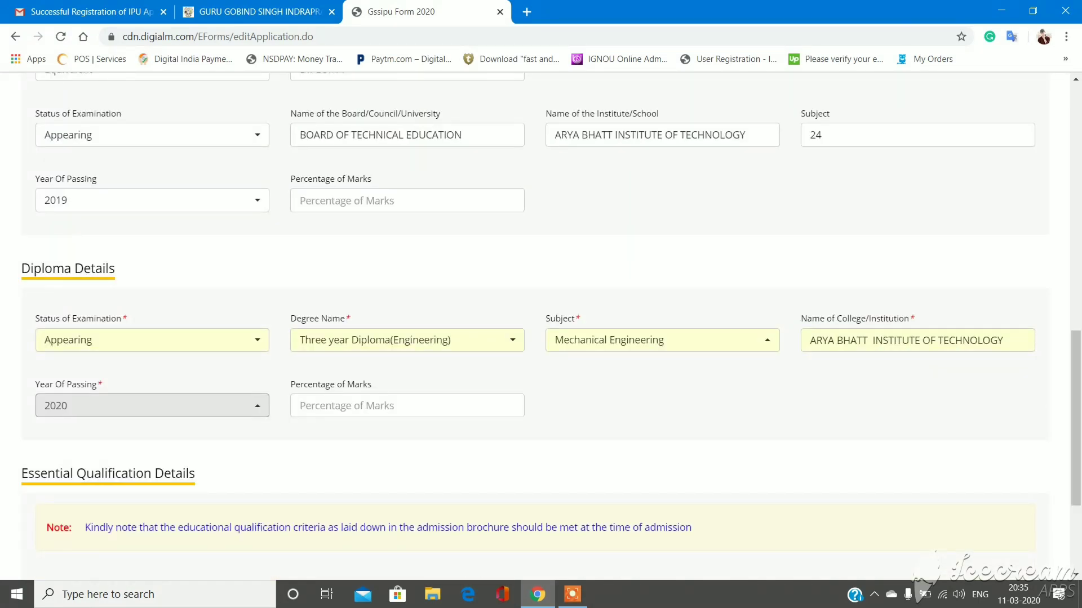
left_click(407, 405)
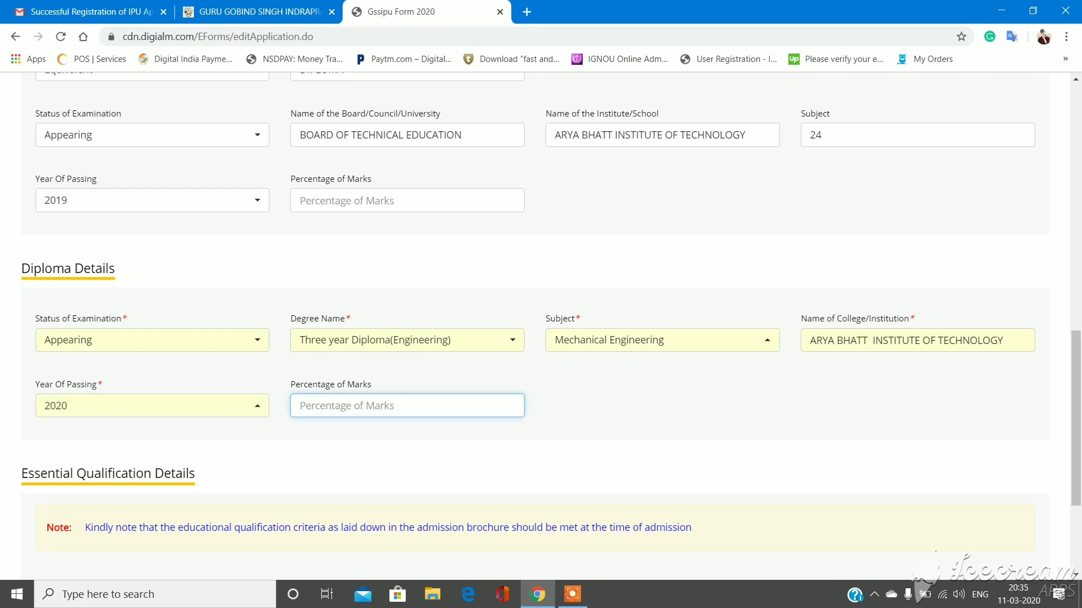
scroll(541, 327, "down", 3)
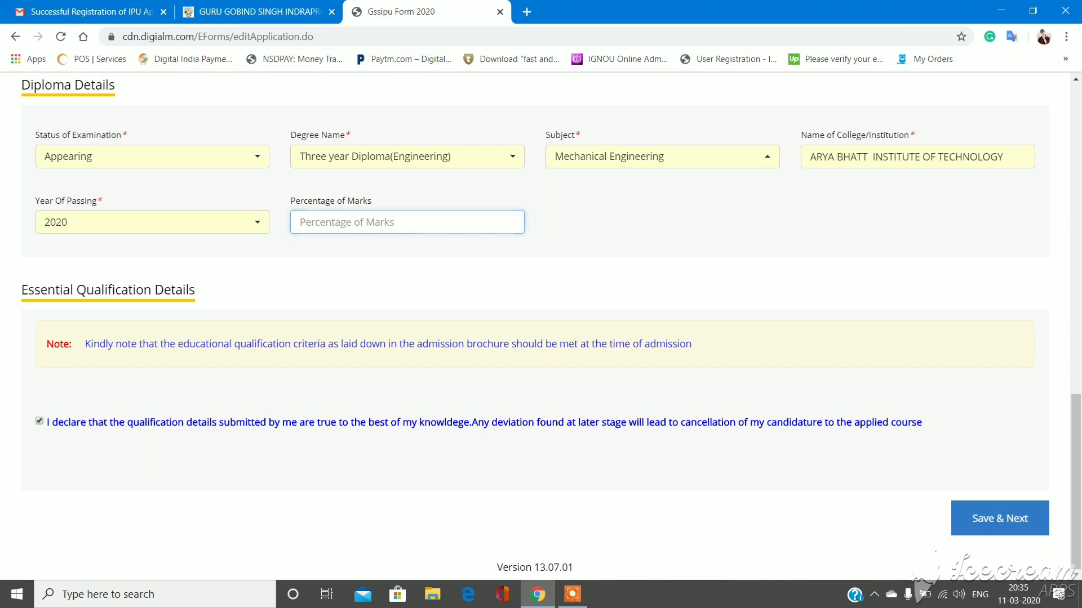
- Try saving the qualifications and dismiss the incomplete 12th details warning
left_click(1000, 517)
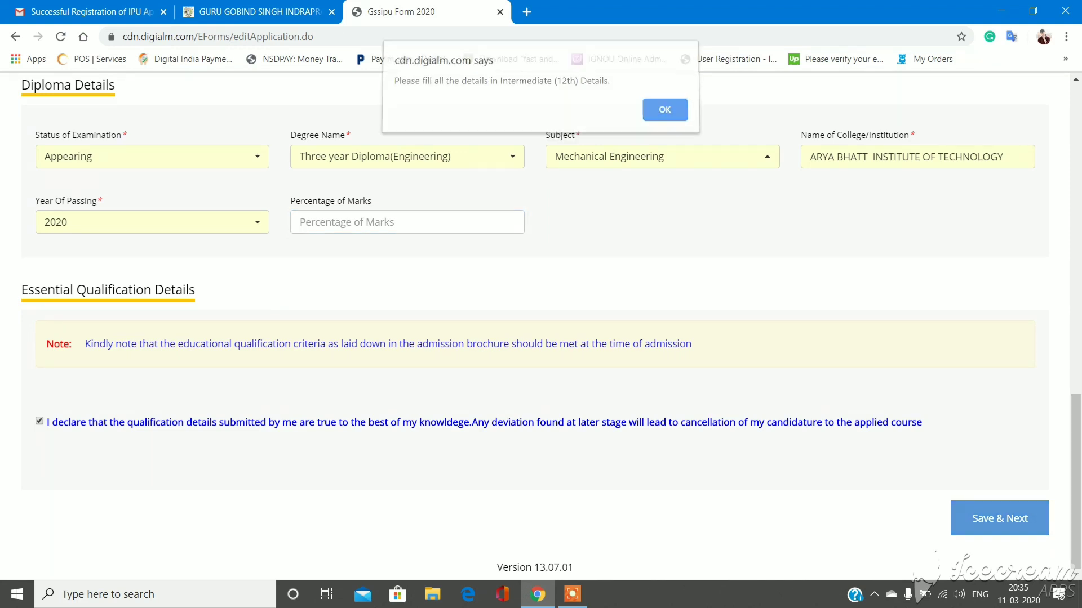
key("Return")
scroll(1075, 451, "up", 2)
scroll(541, 327, "up", 4)
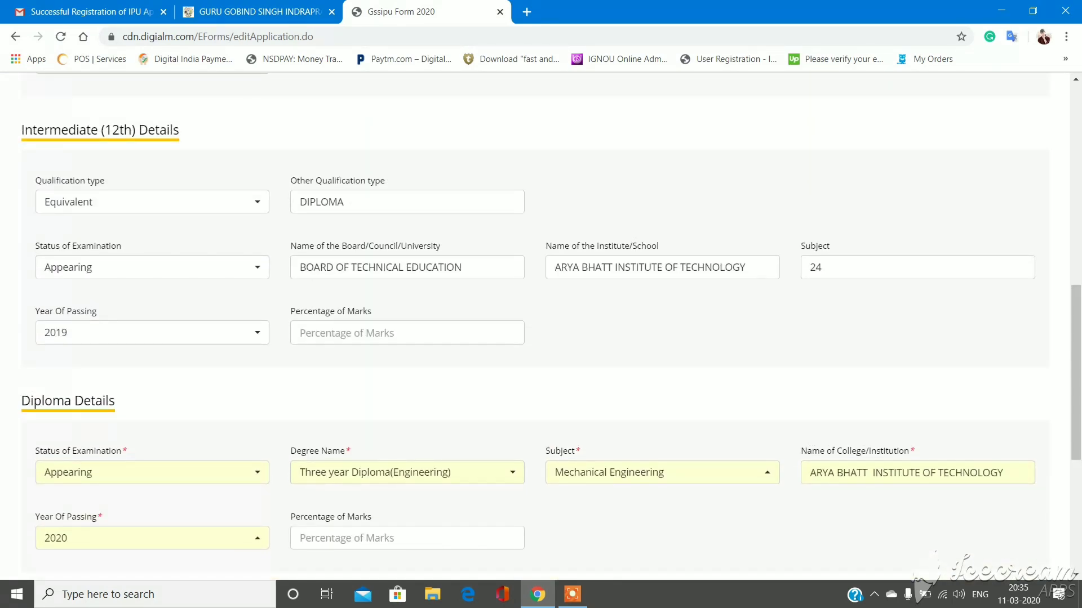
- Enter 86 as the 12th Percentage of Marks
left_click(407, 332)
left_click(407, 538)
left_click(300, 333)
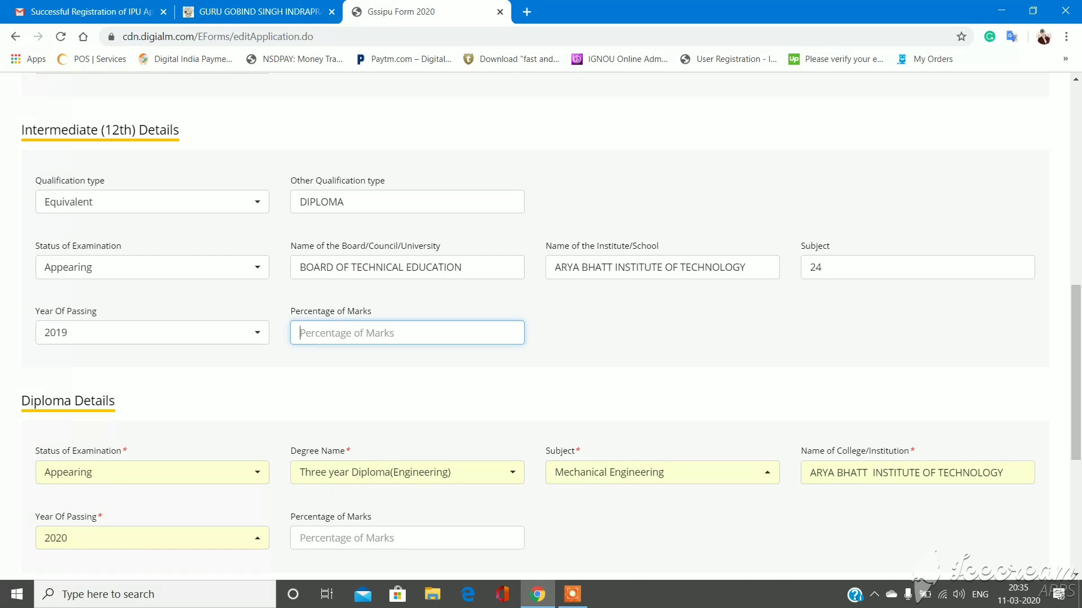
type("86")
scroll(541, 327, "down", 3)
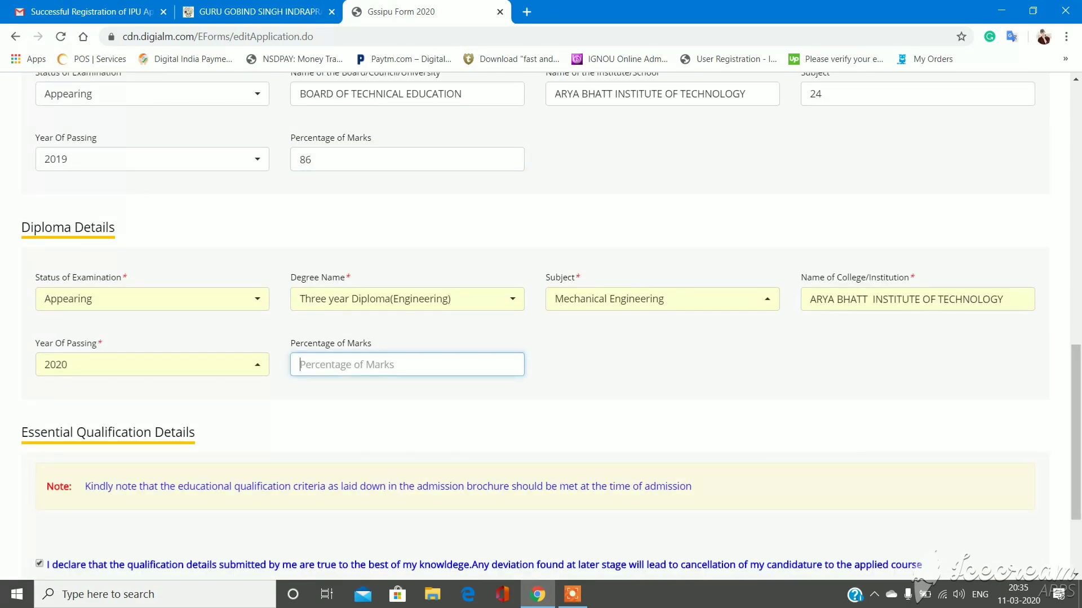
scroll(541, 321, "down", 3)
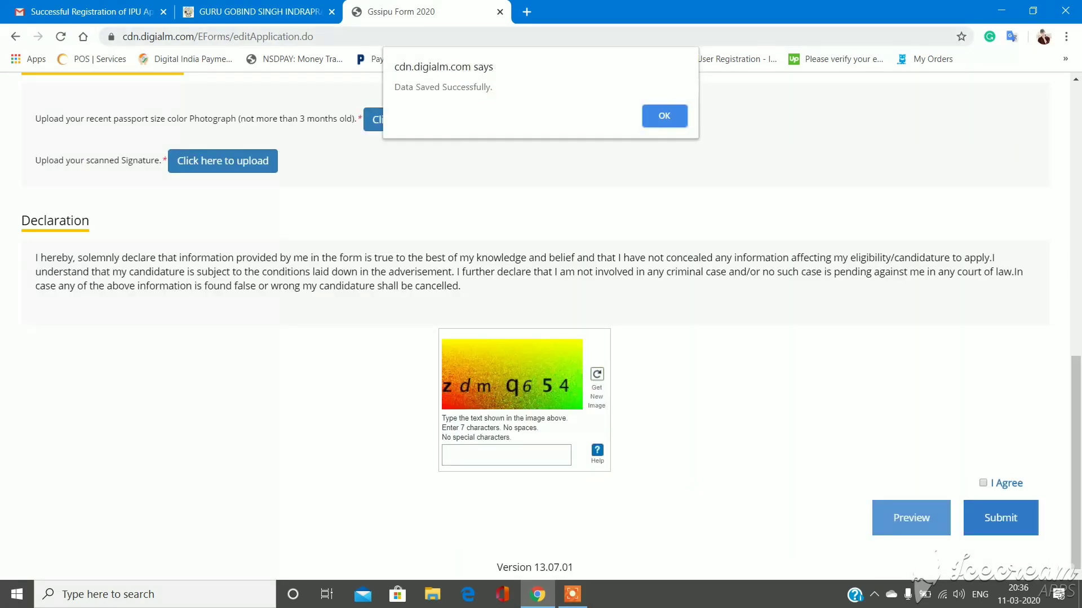
- Acknowledge the Data Saved Successfully confirmation and locate the photograph upload
key("Return")
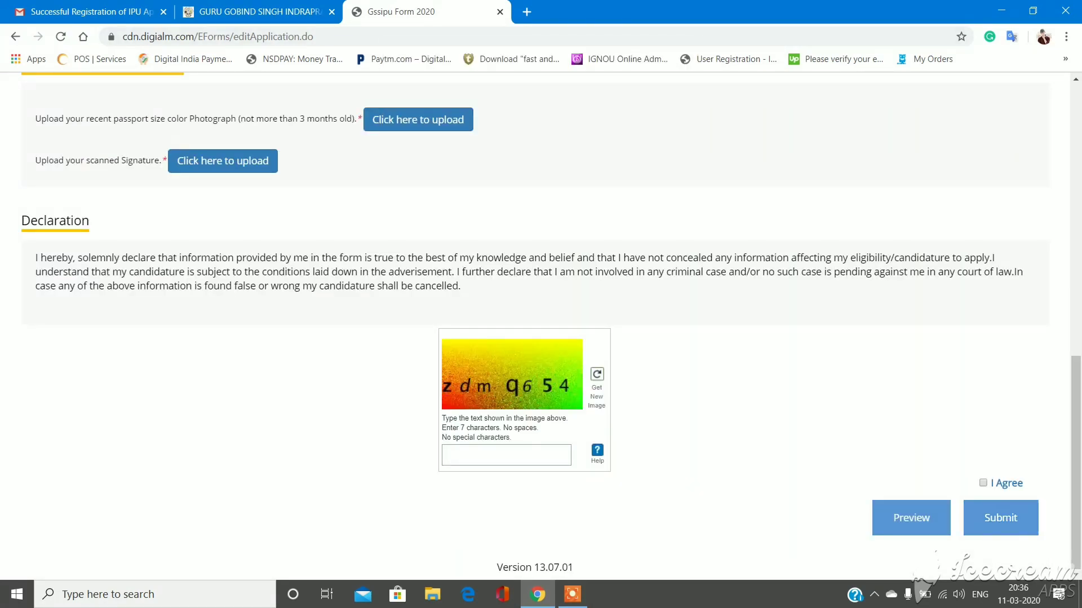
scroll(541, 327, "up", 5)
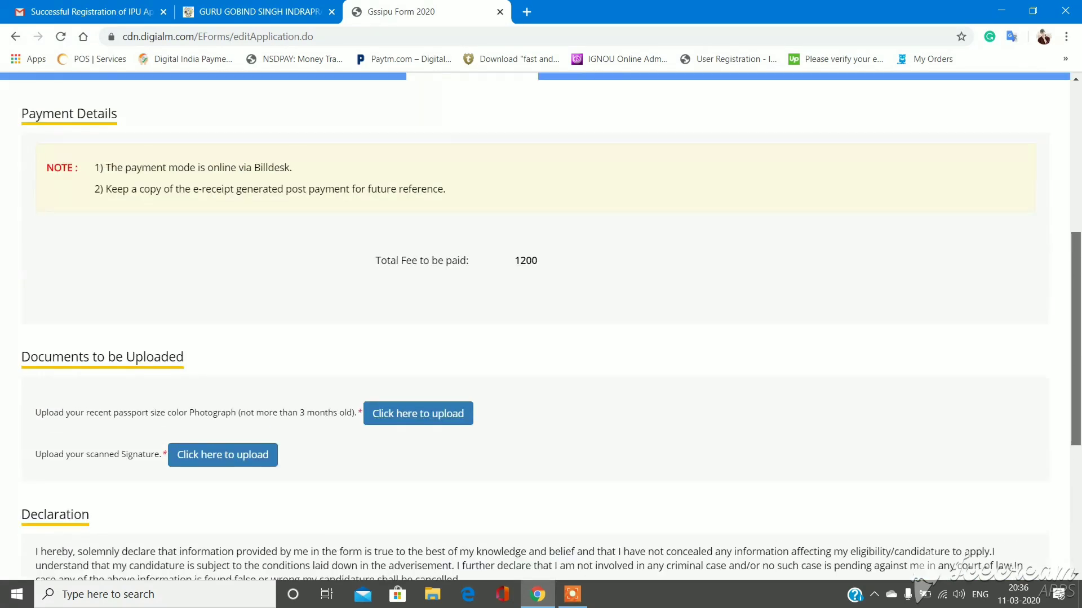
scroll(541, 327, "up", 3)
scroll(541, 327, "down", 6)
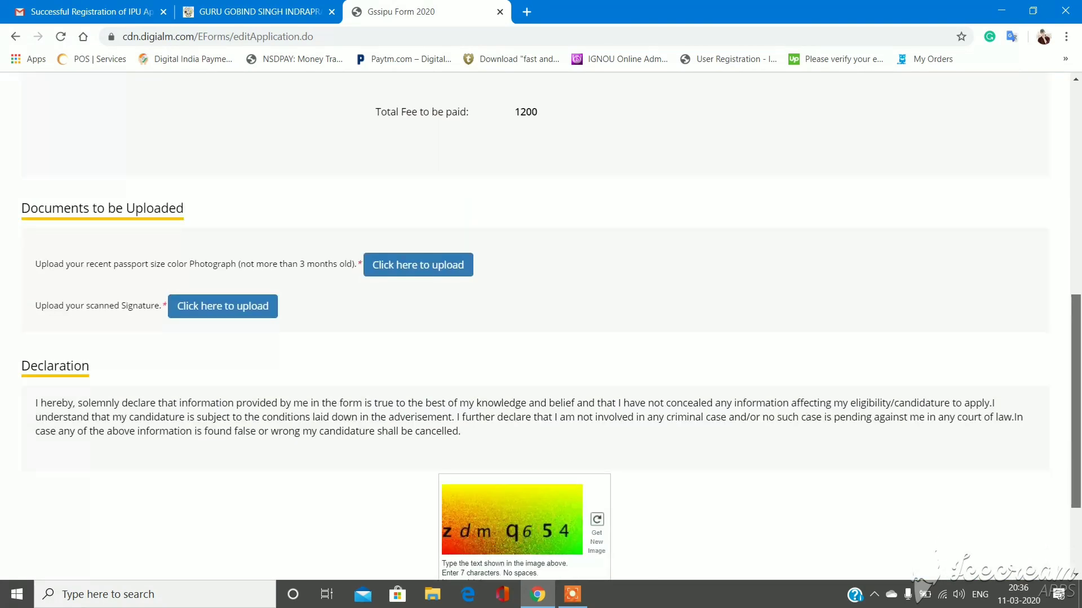
scroll(541, 327, "up", 1)
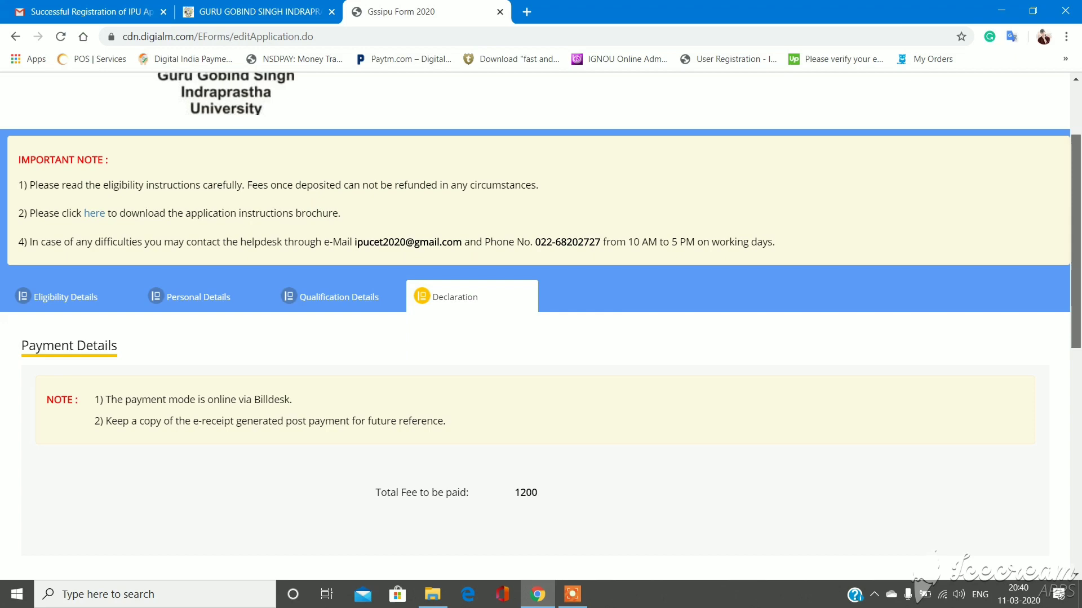
scroll(541, 327, "down", 6)
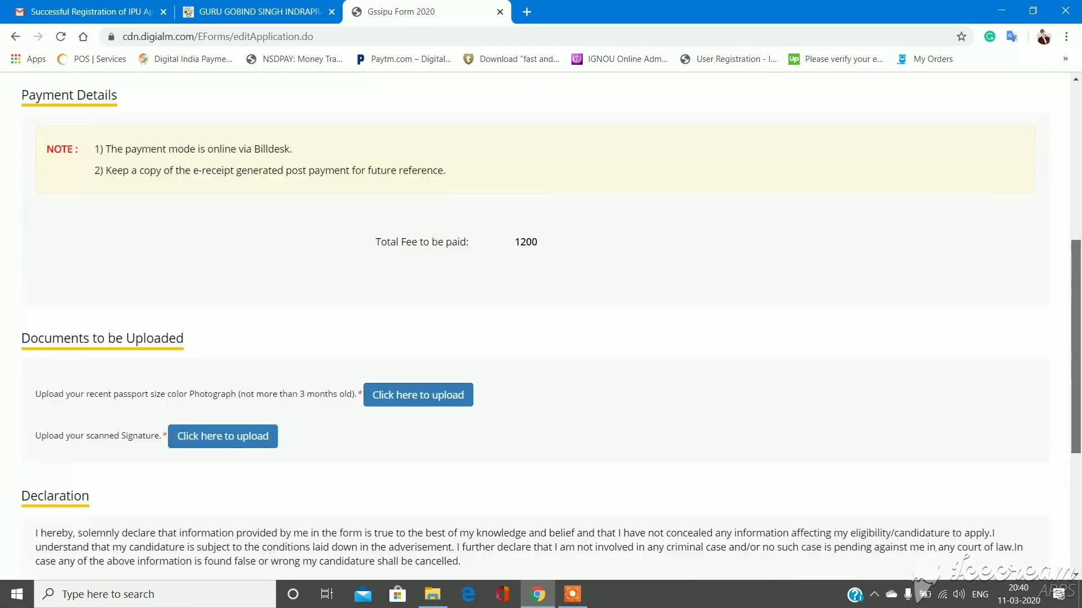
scroll(541, 326, "up", 4)
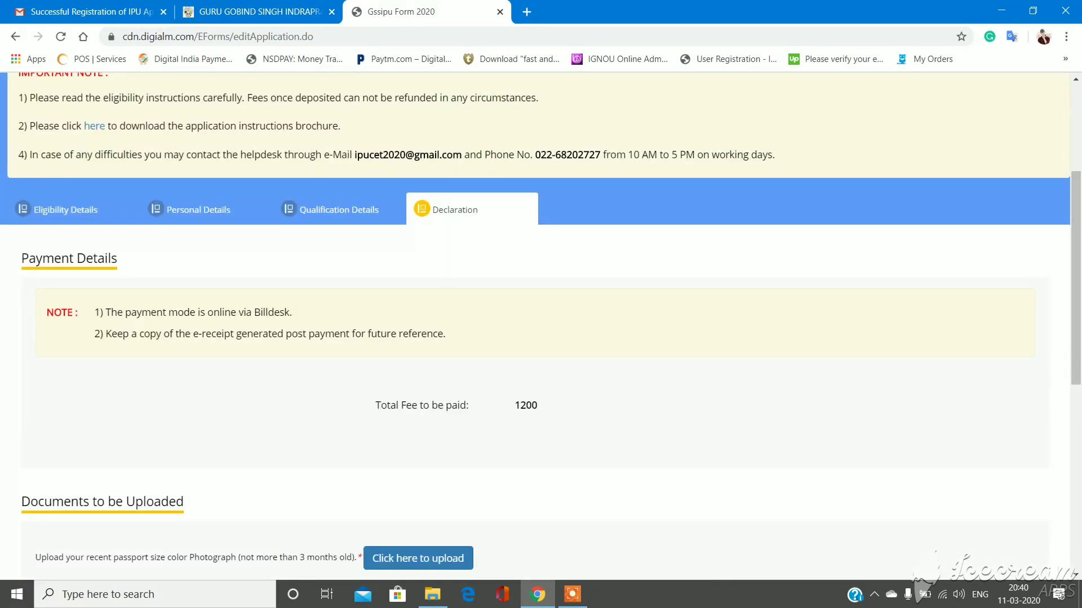
left_click_drag(431, 210, 118, 259)
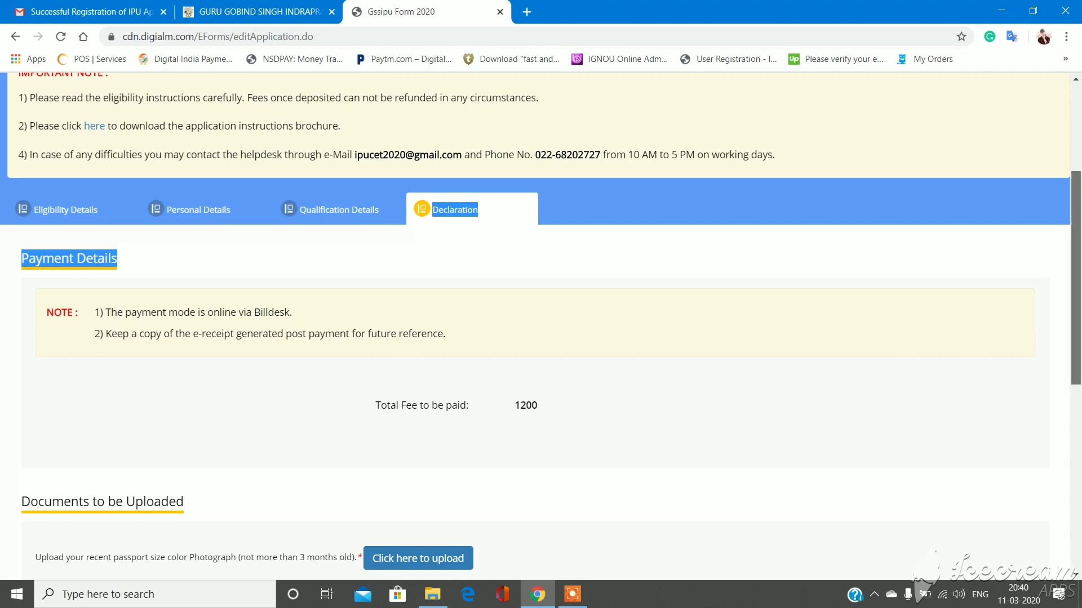
scroll(1076, 282, "down", 2)
scroll(418, 289, "down", 3)
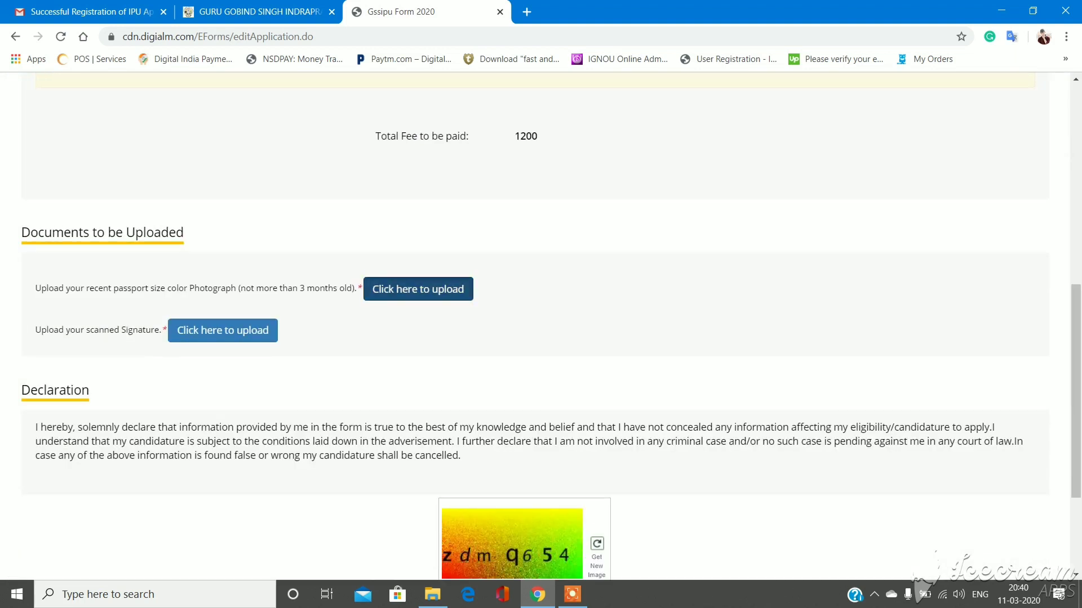
- Upload the WhatsApp passport-size photo from the Desktop as the applicant's photograph
left_click(418, 289)
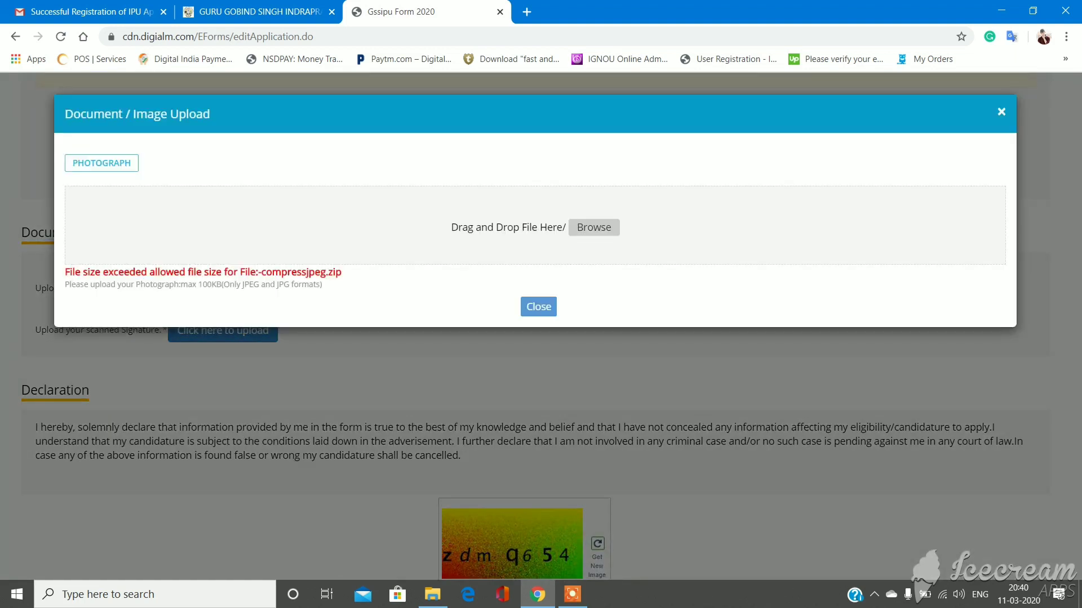
left_click(594, 227)
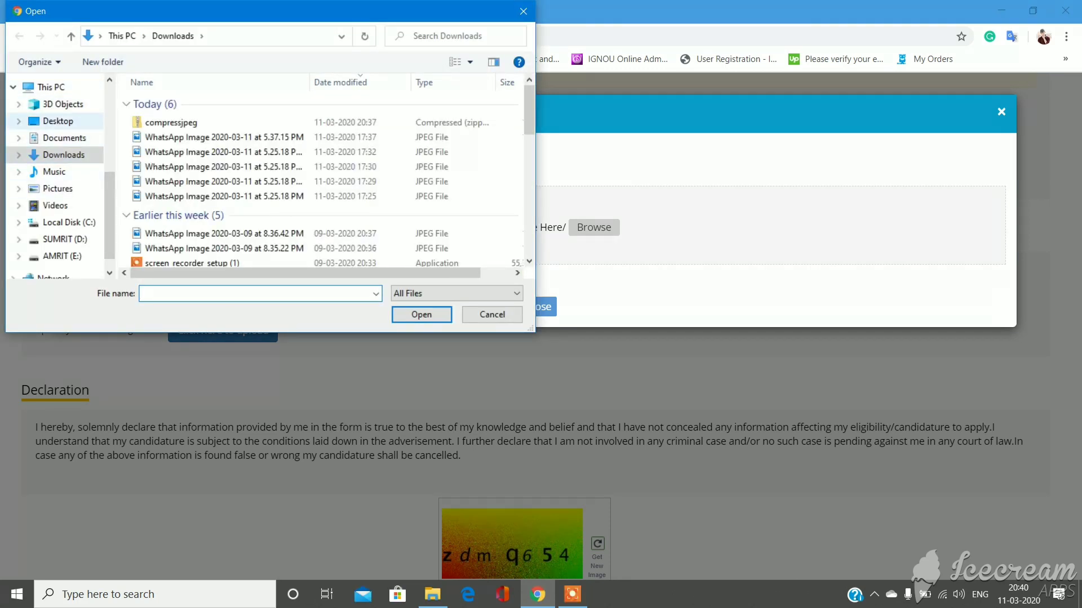
left_click(57, 121)
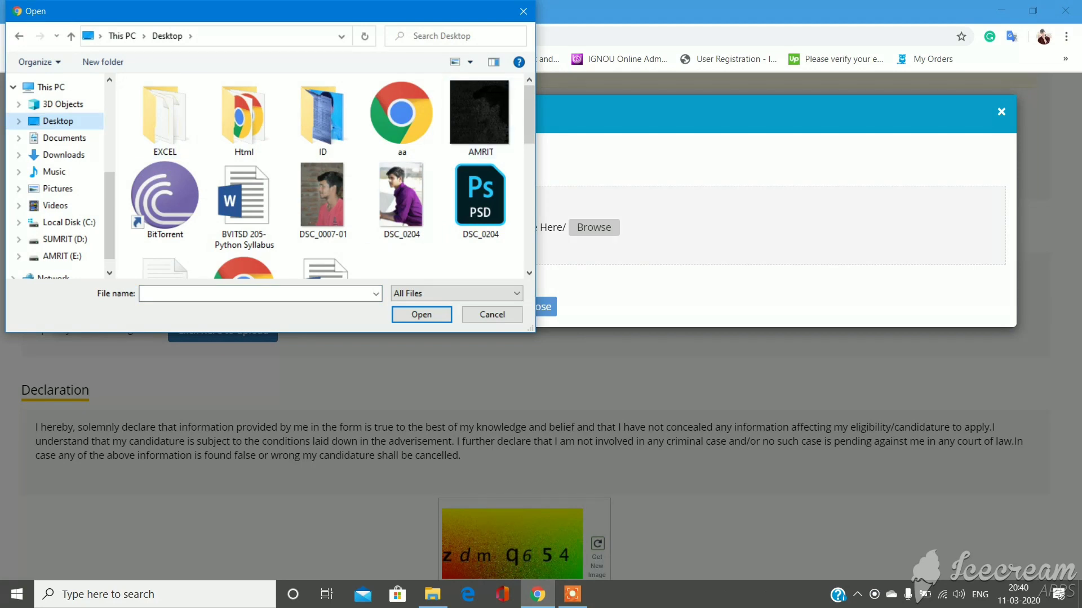
scroll(327, 177, "down", 5)
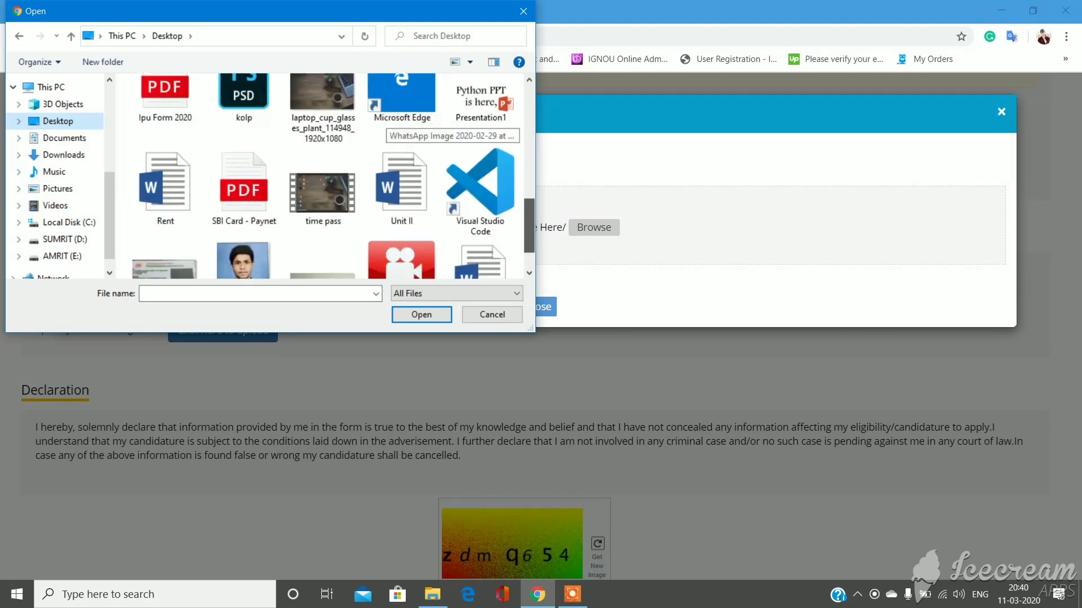
left_click(244, 216)
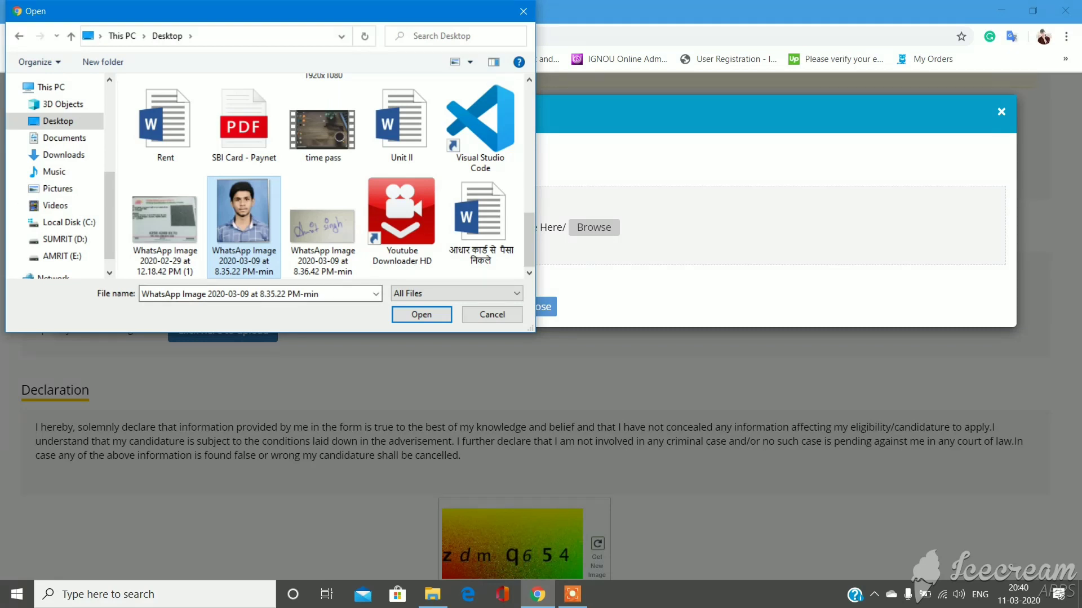
left_click(421, 314)
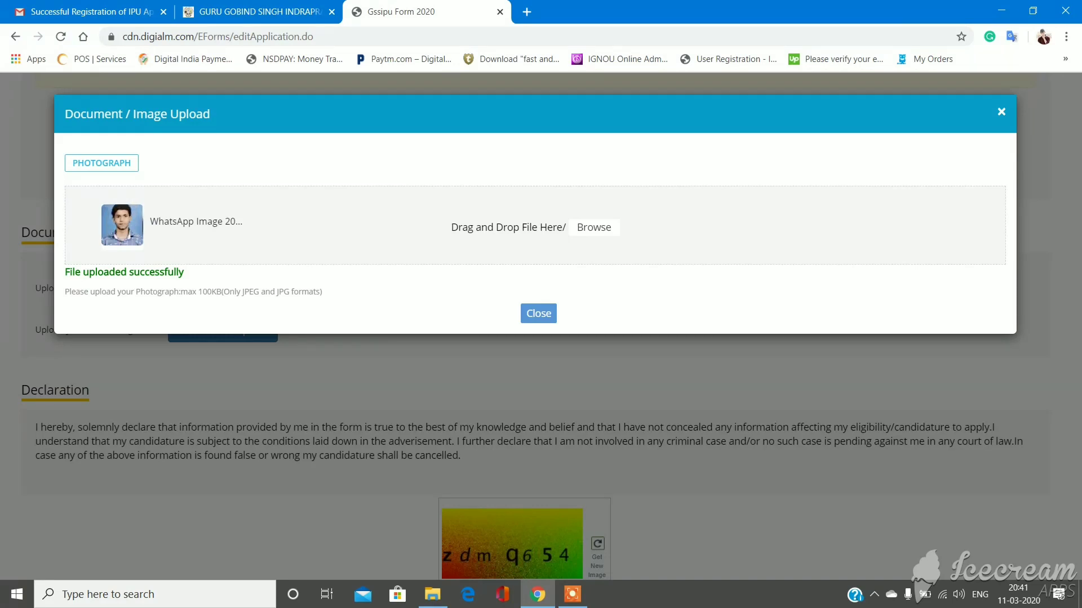
key("Escape")
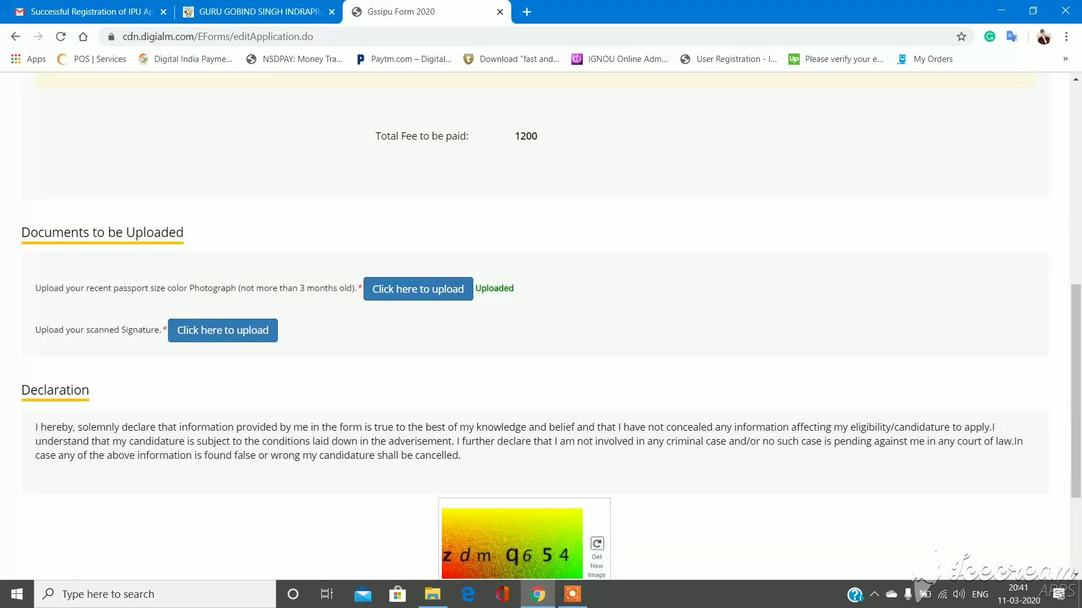
- Upload the scanned signature image from the Desktop as the Signature document
left_click(222, 331)
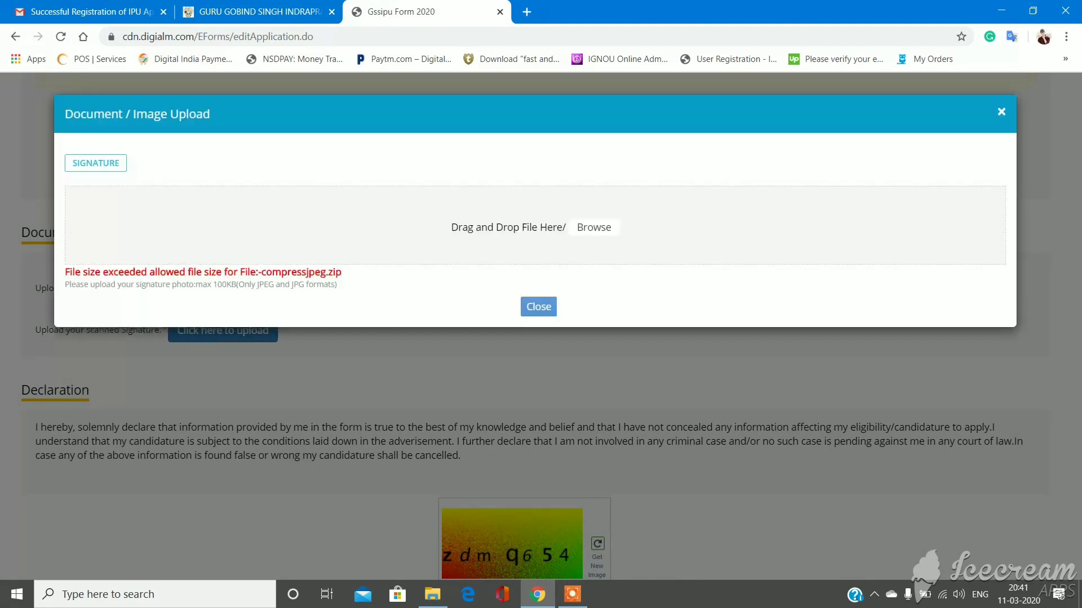
left_click(593, 227)
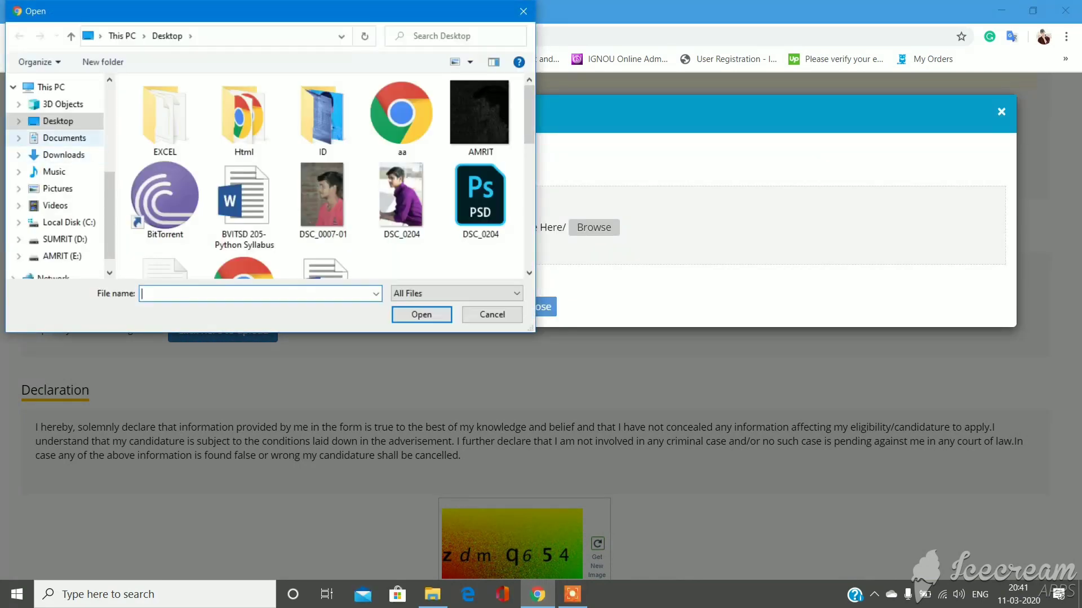
scroll(383, 169, "down", 5)
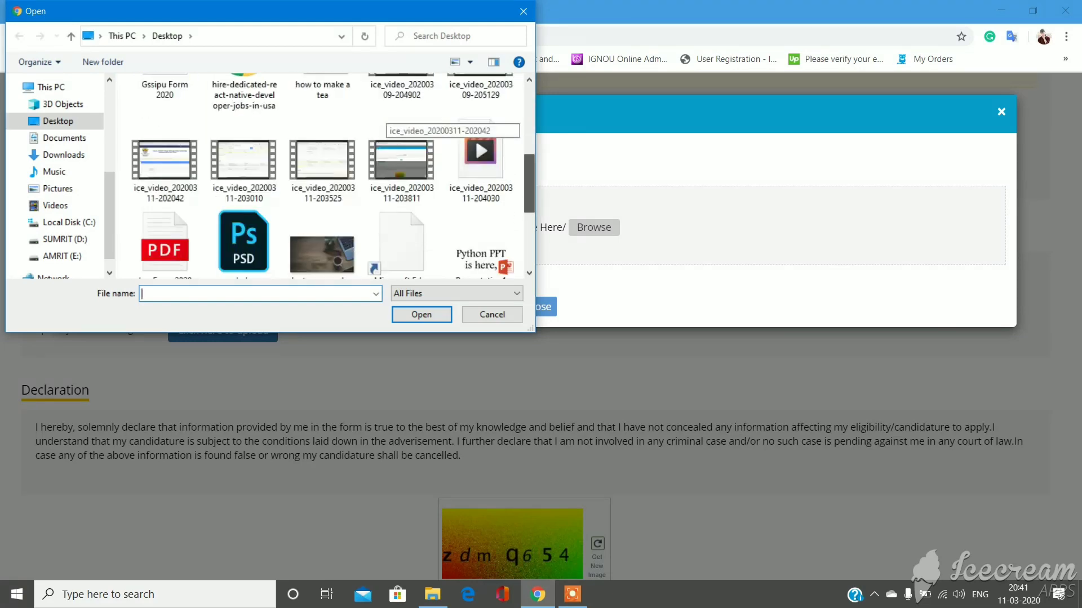
double_click(323, 236)
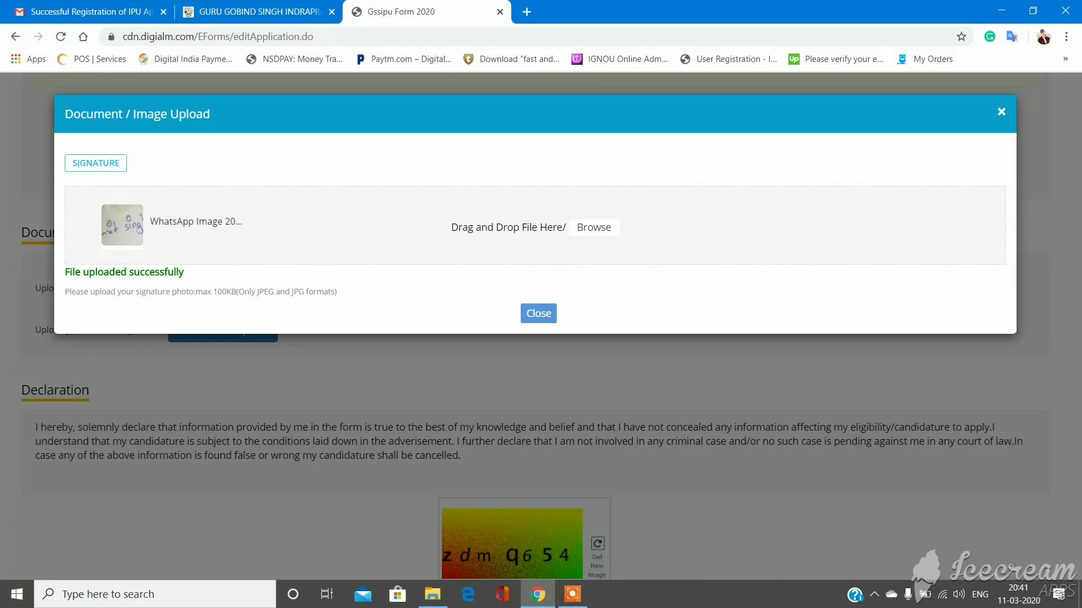
key("Escape")
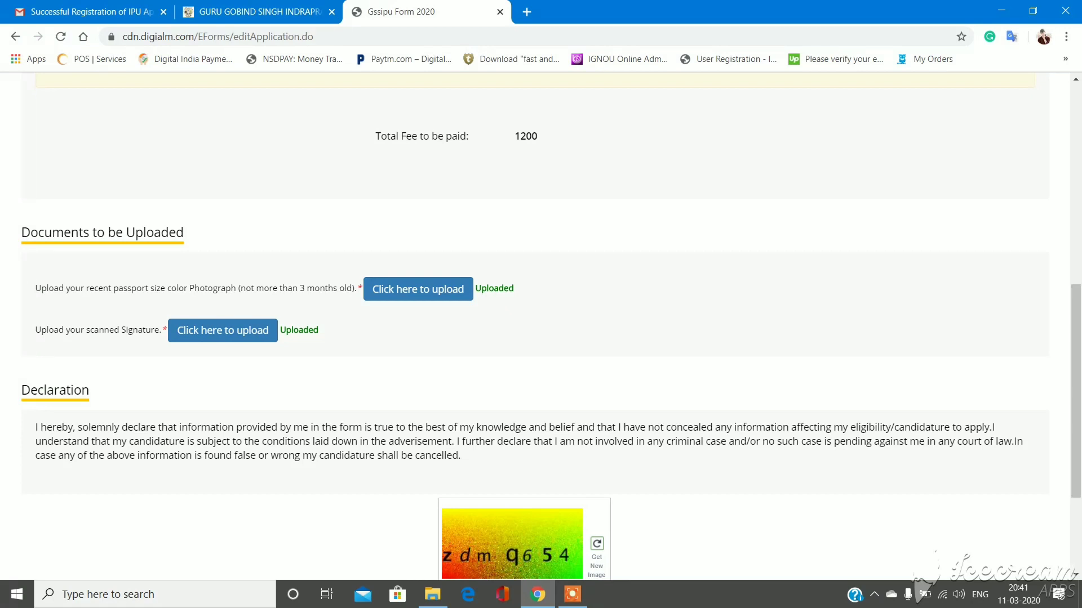
left_click_drag(36, 330, 507, 578)
left_click(507, 575)
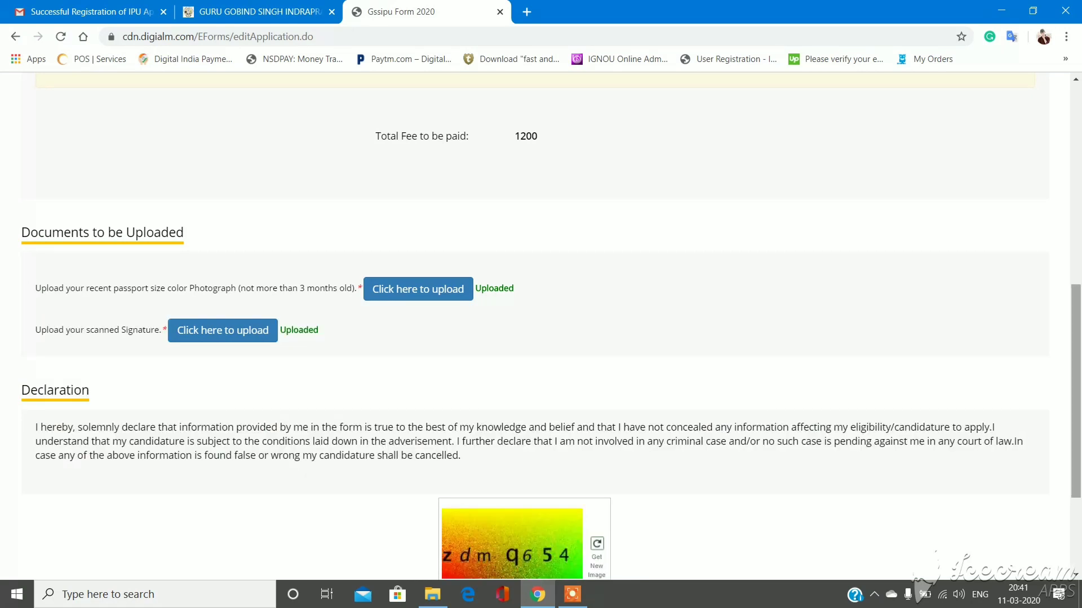
- Enter the captcha, tick I Agree and submit, then dismiss the wrong-captcha alert
scroll(541, 326, "down", 3)
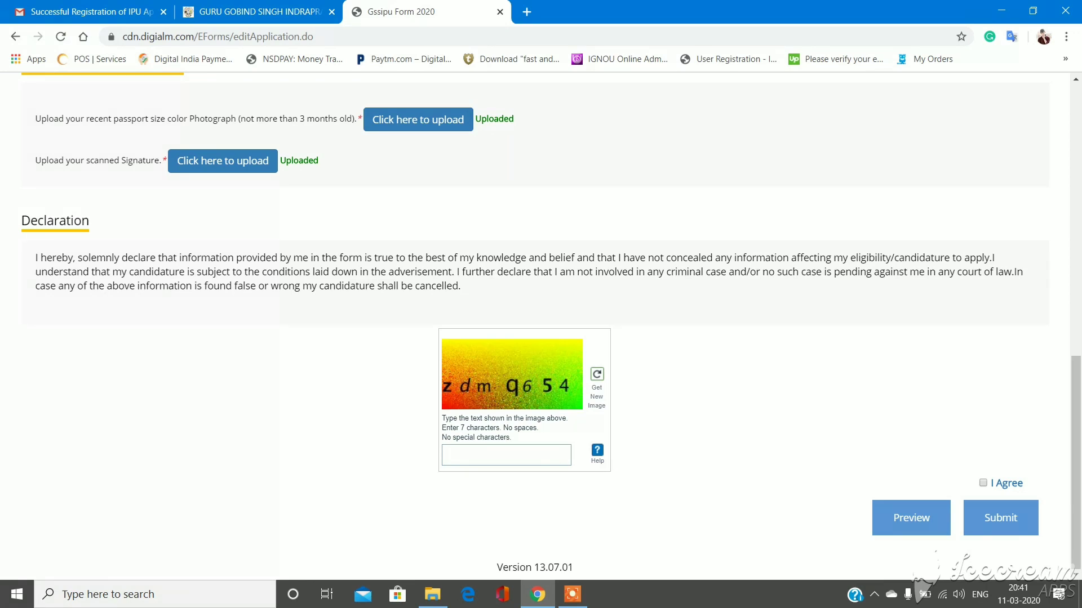
left_click(506, 455)
type("zdmq654")
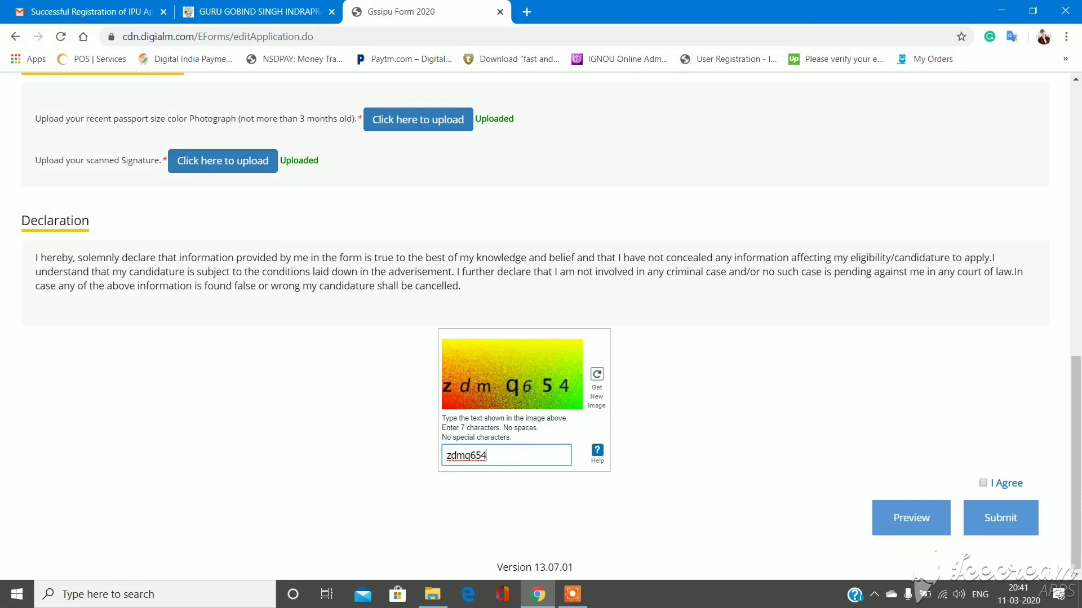
left_click(983, 482)
left_click(1000, 518)
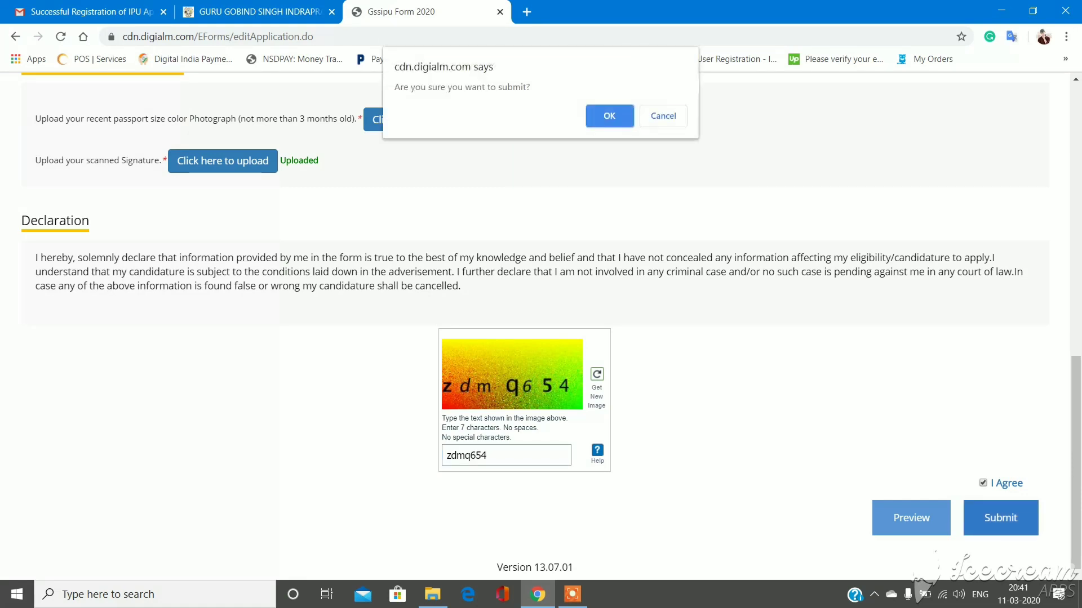
key("Return")
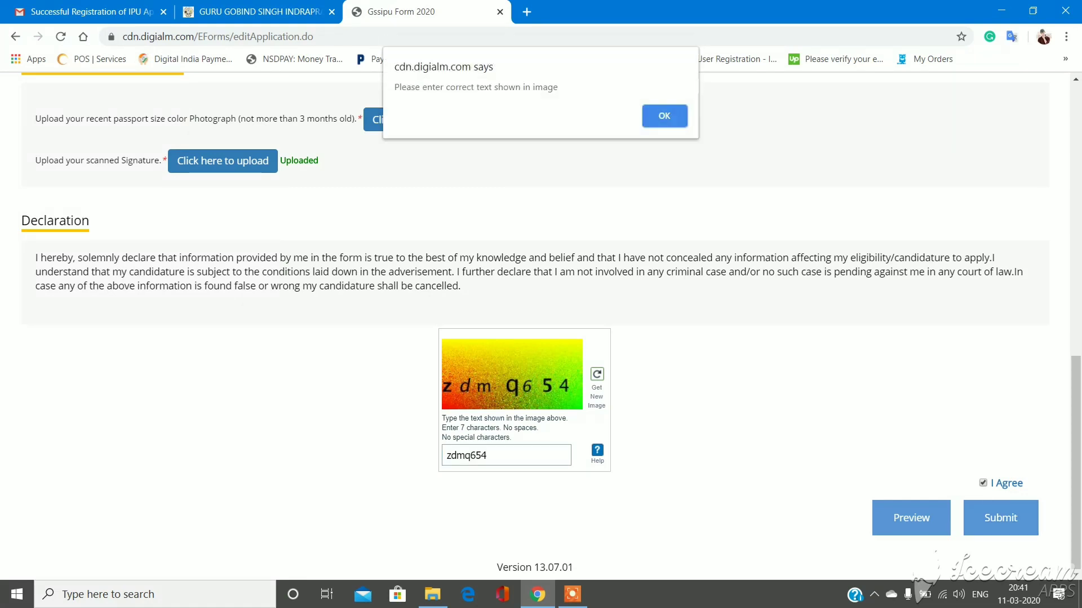
key("Return")
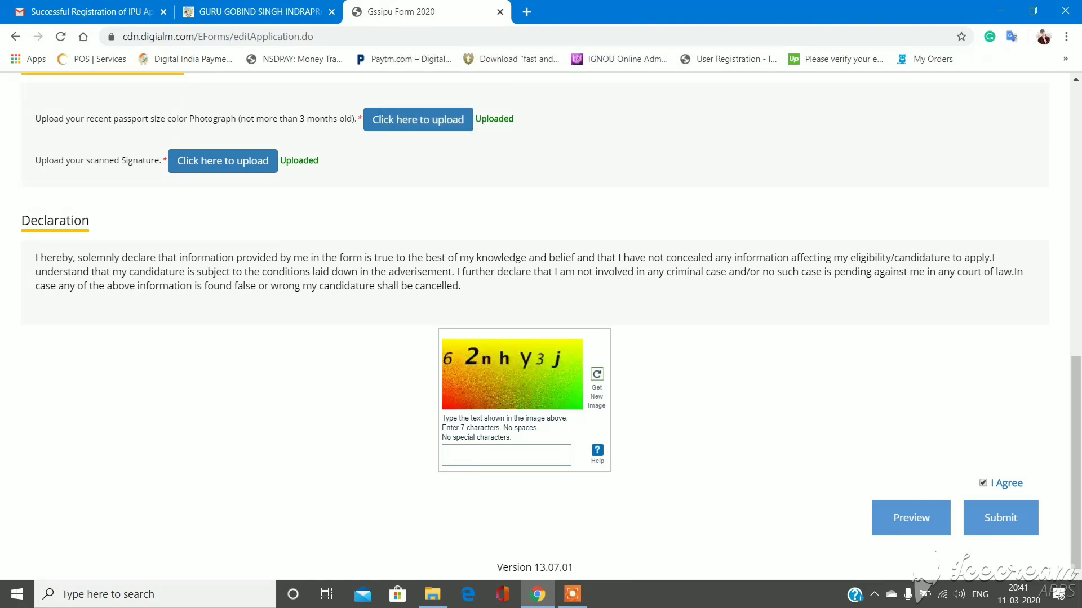
- Enter the new captcha and confirm the final submission of the application
left_click(506, 454)
type("6")
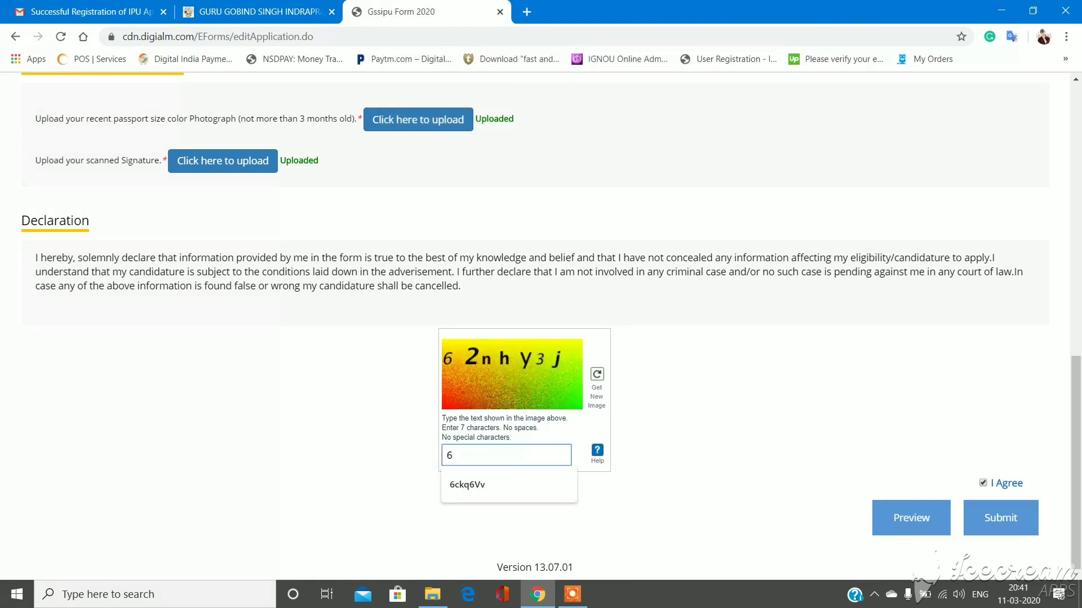
type("2nh")
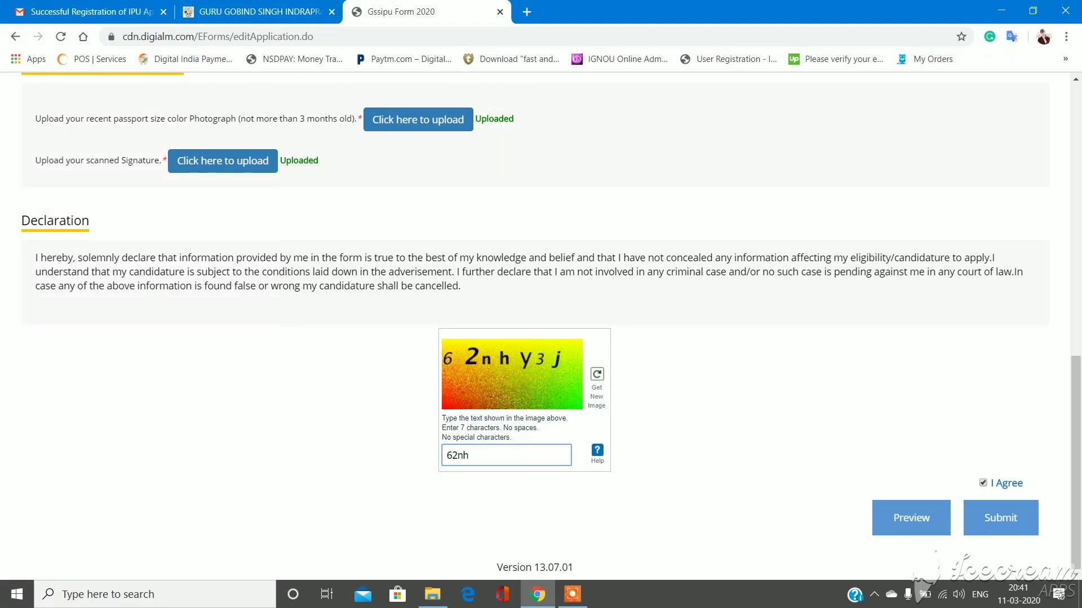
type("y3j")
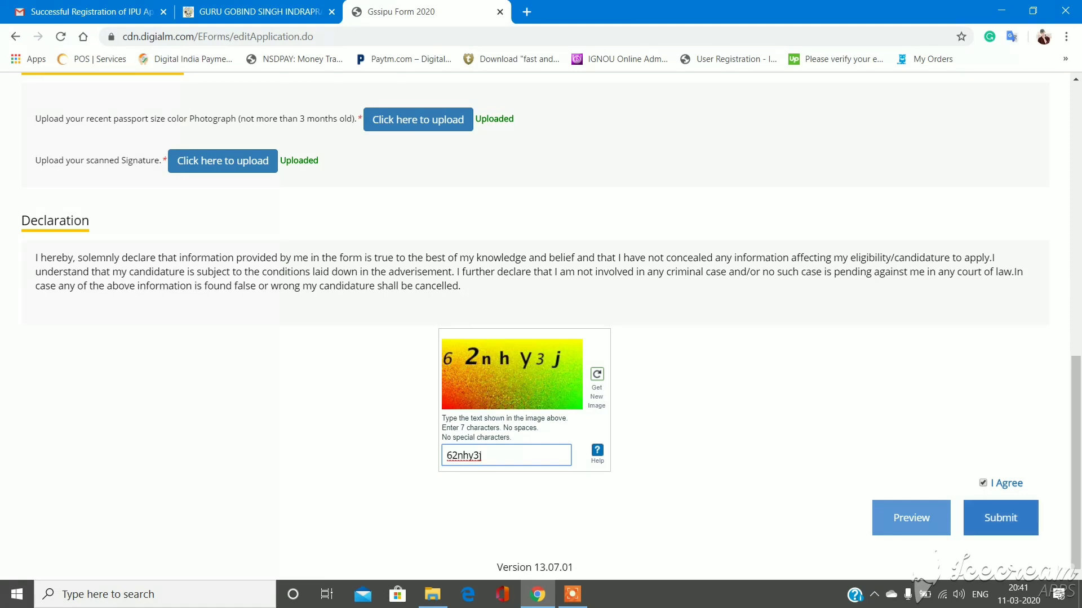
left_click(1000, 517)
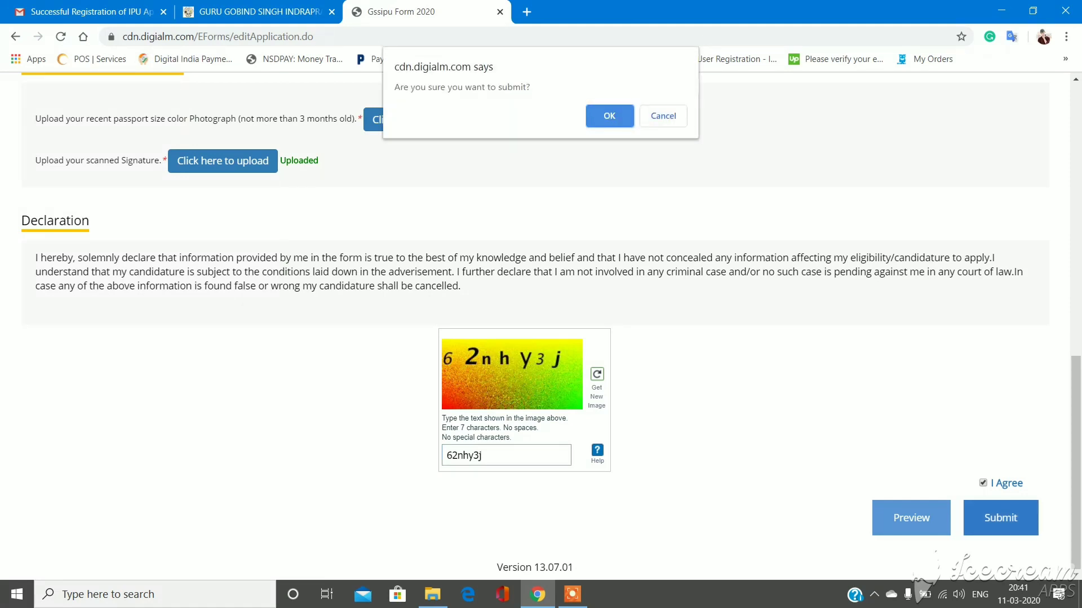
key("Return")
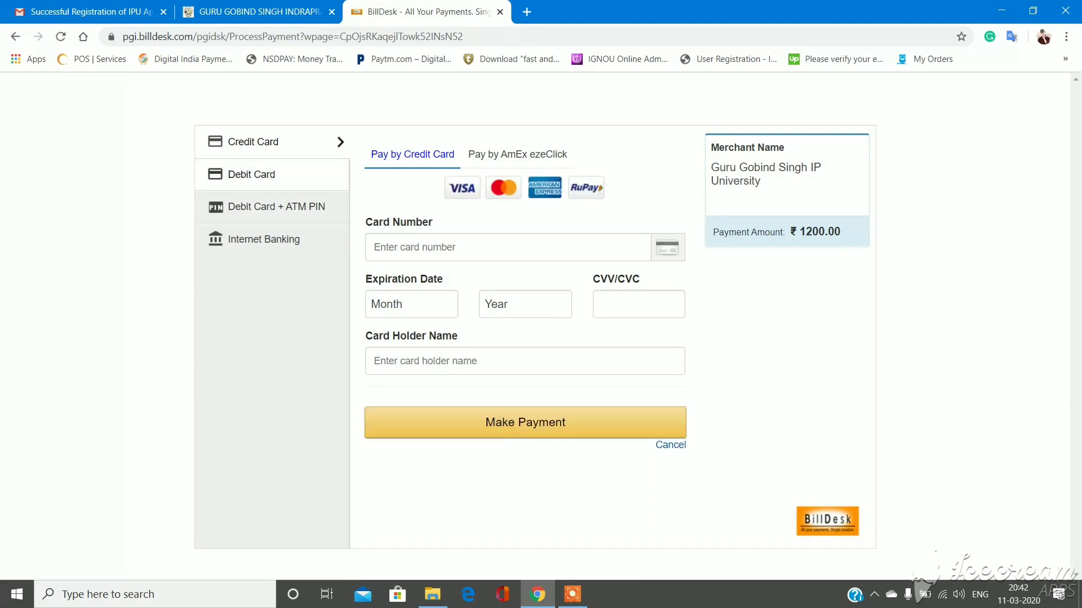
- Review BillDesk's Debit Card, Debit Card + ATM PIN, Internet Banking and Credit Card options, then go to Gmail
left_click(251, 174)
left_click(276, 206)
left_click(263, 239)
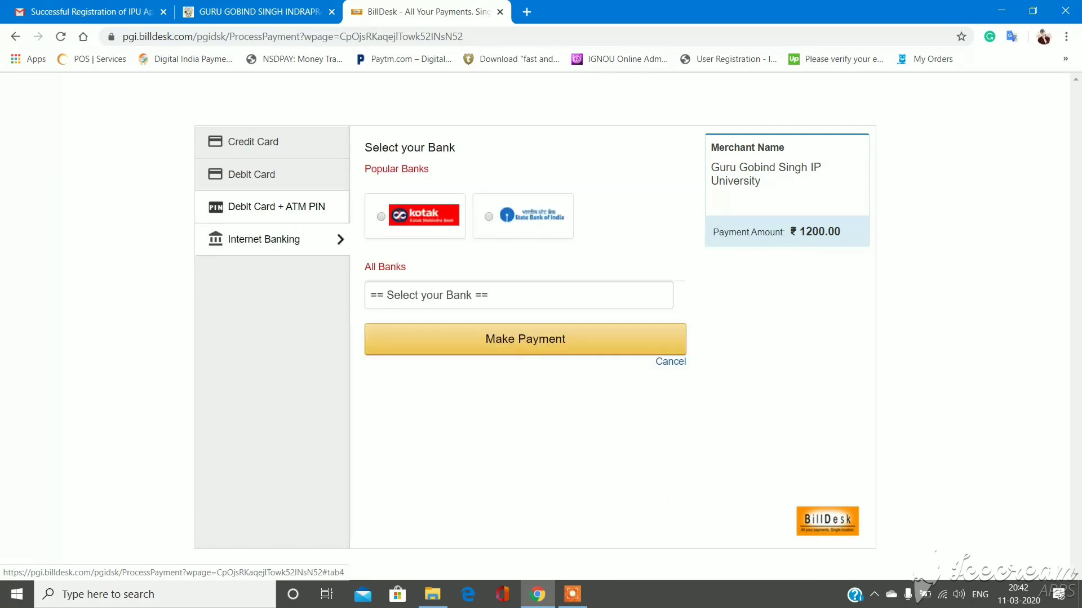
left_click(251, 174)
left_click(263, 239)
left_click(252, 174)
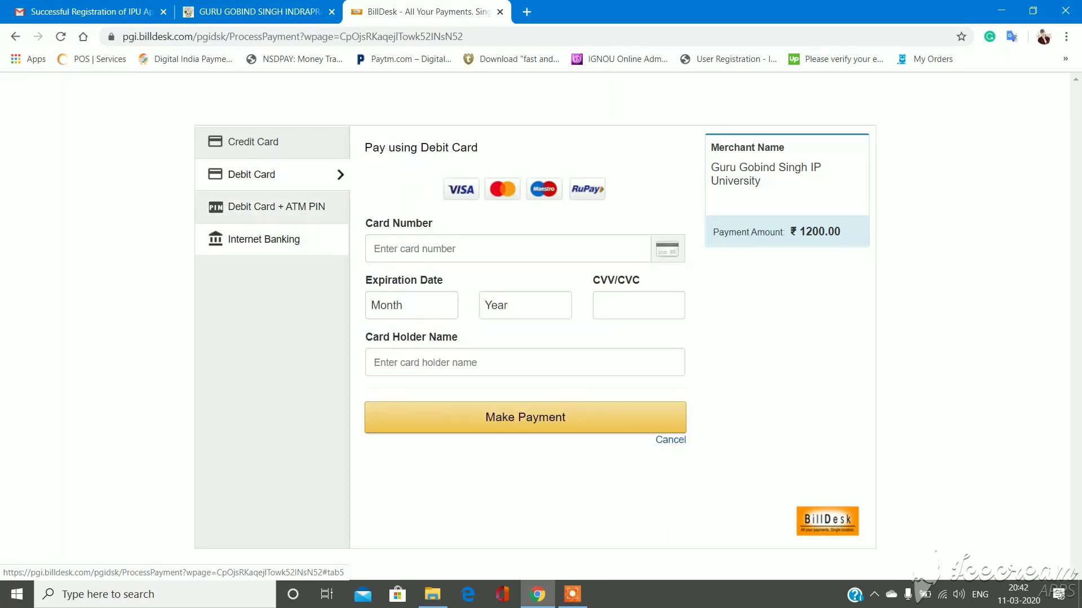
left_click(263, 239)
left_click(253, 142)
left_click(264, 239)
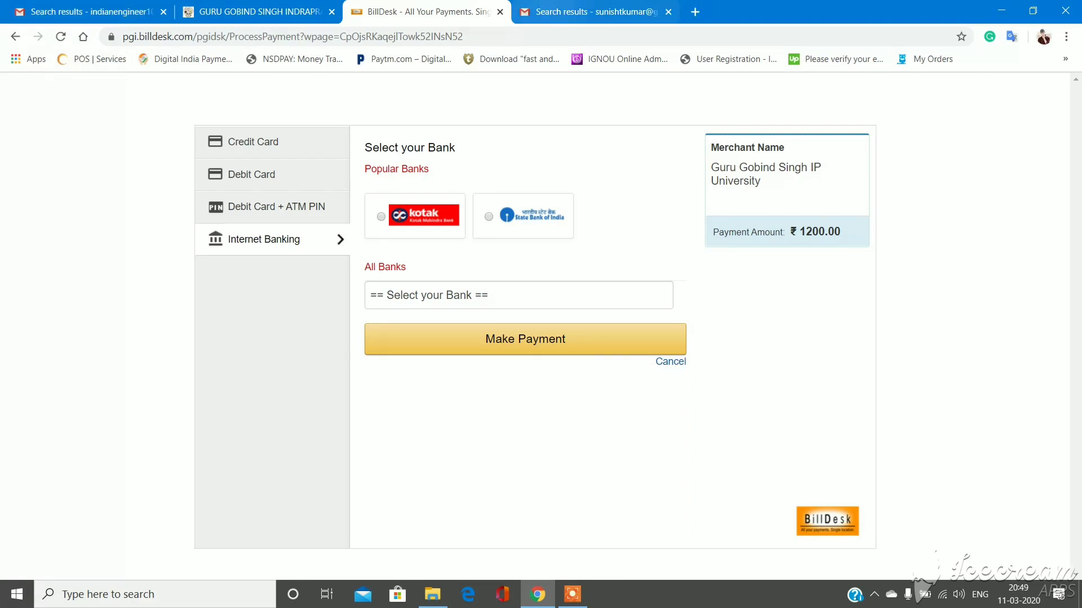
key("ctrl+Tab")
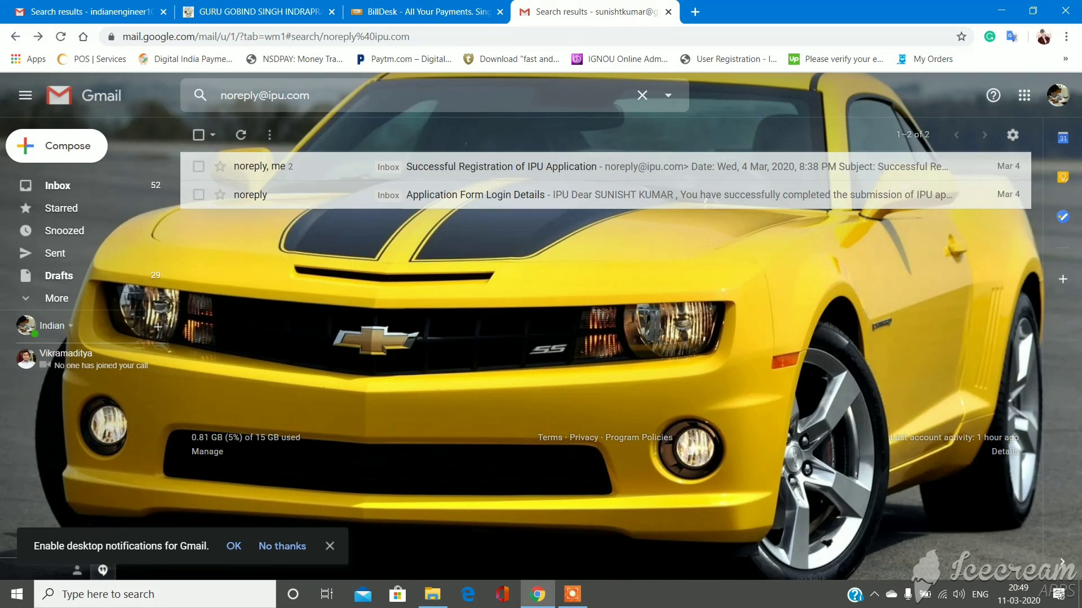
- Switch to the second browser tab showing the GGSIPU 2020–2021 Admission Brochure PDF
key("ctrl+2")
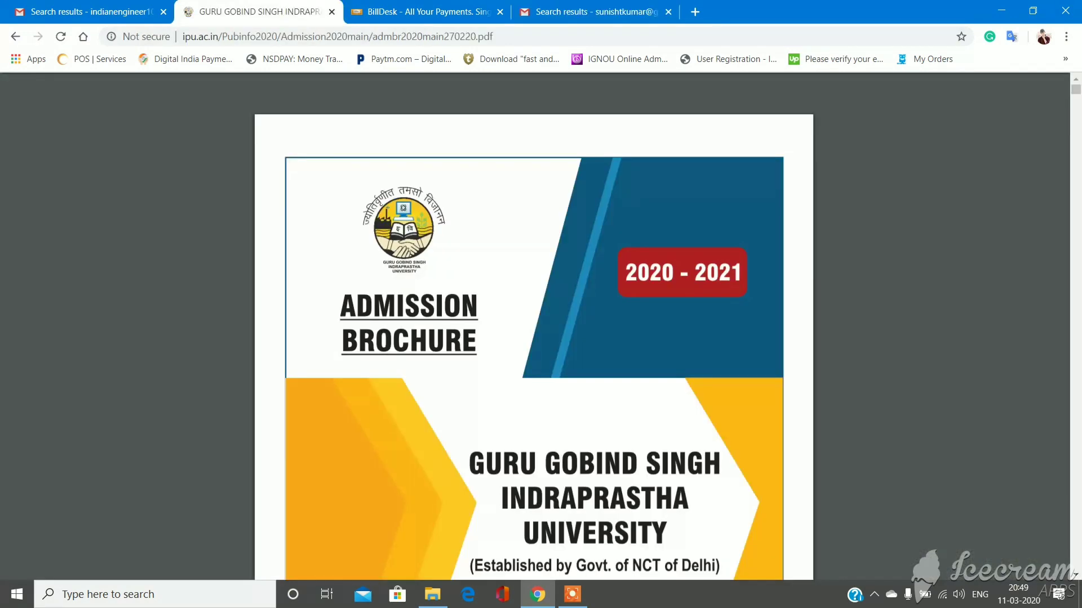